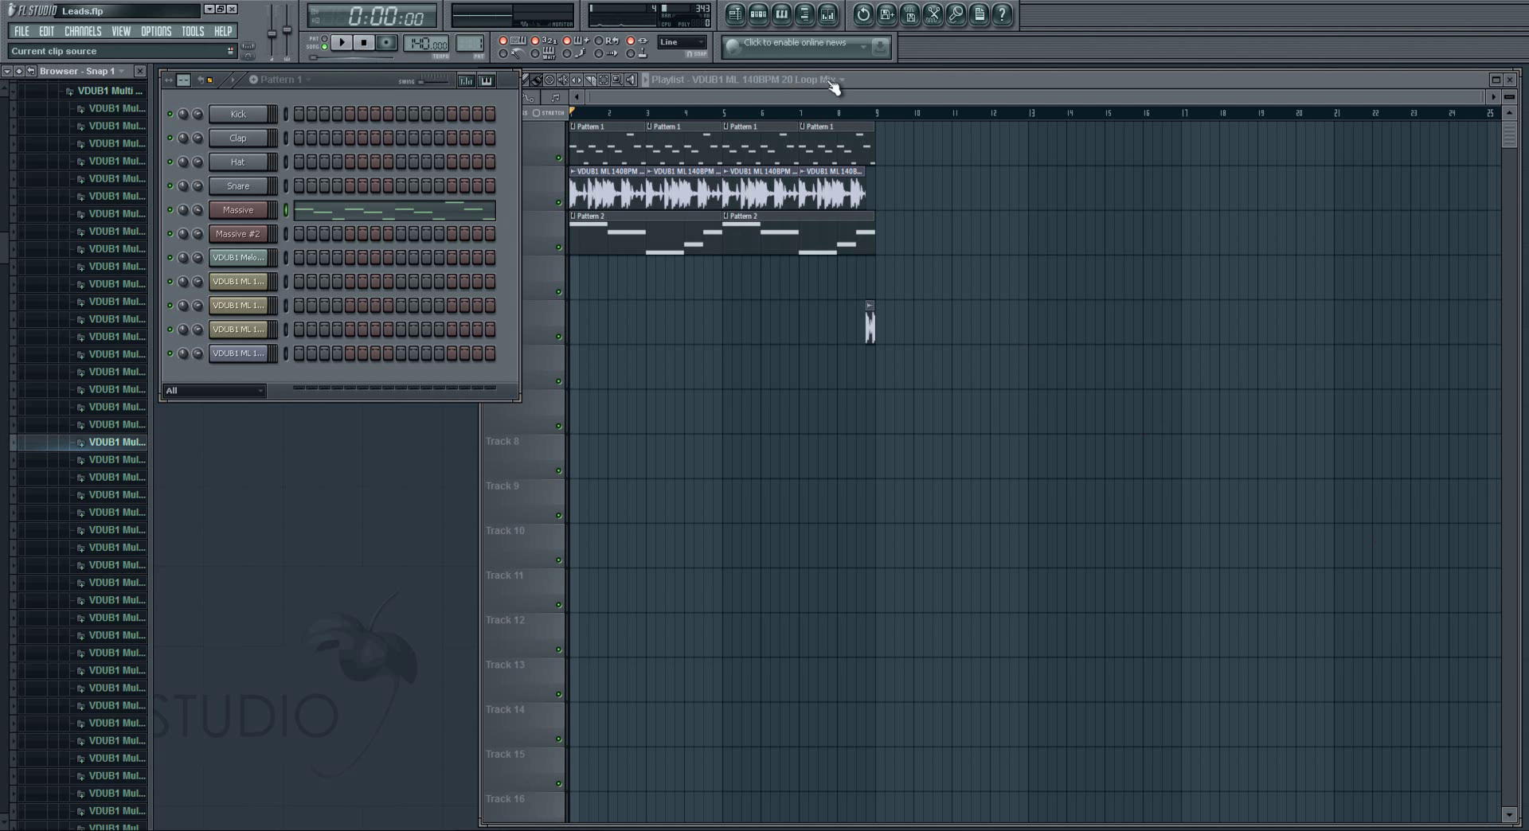
# Step: Play the song arrangement and view the Massive lead's melody notes in the piano roll
pyautogui.click(340, 46)
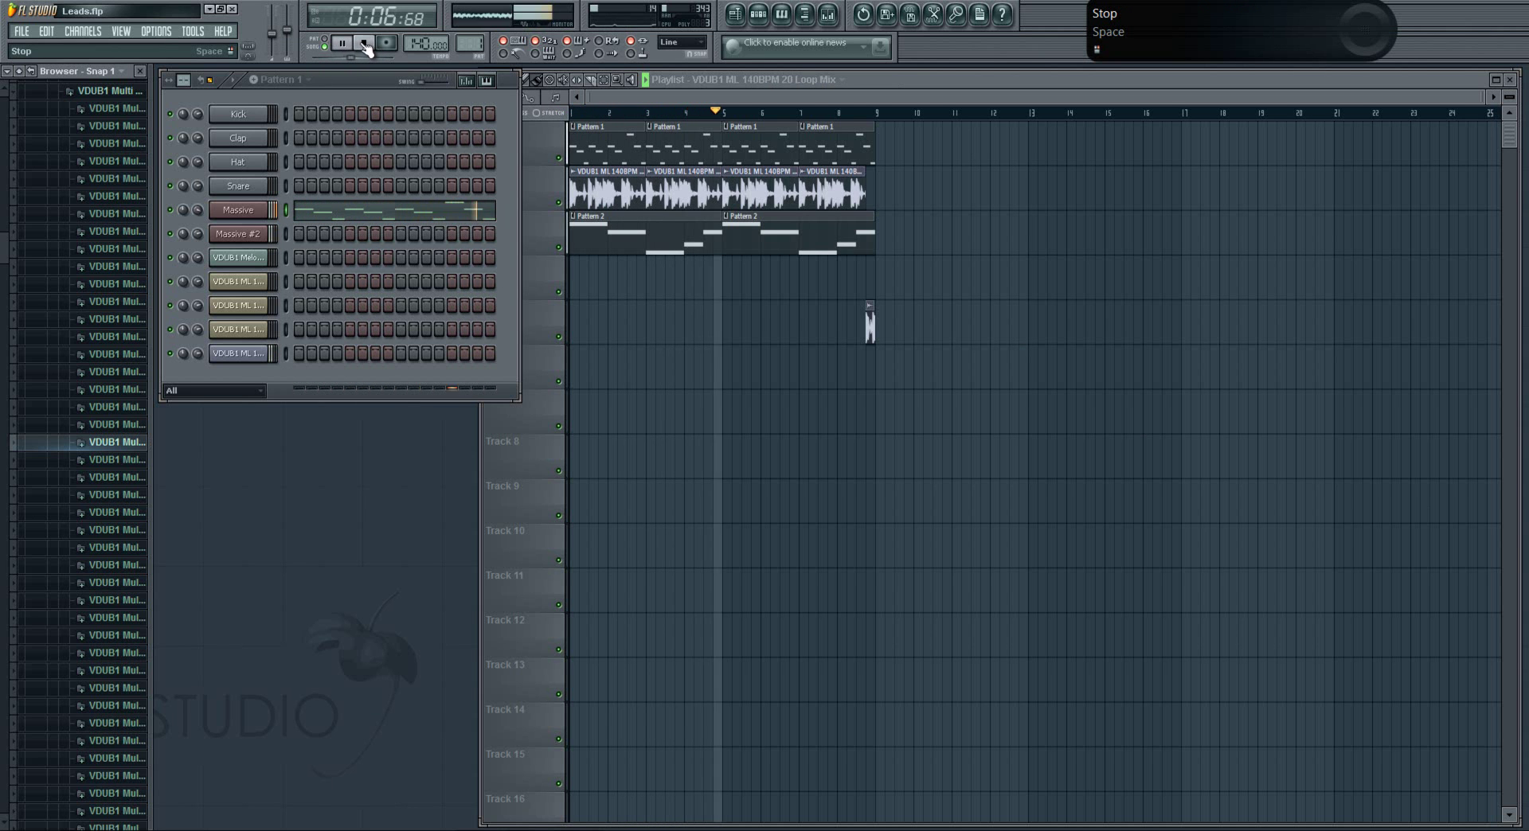
pyautogui.click(364, 44)
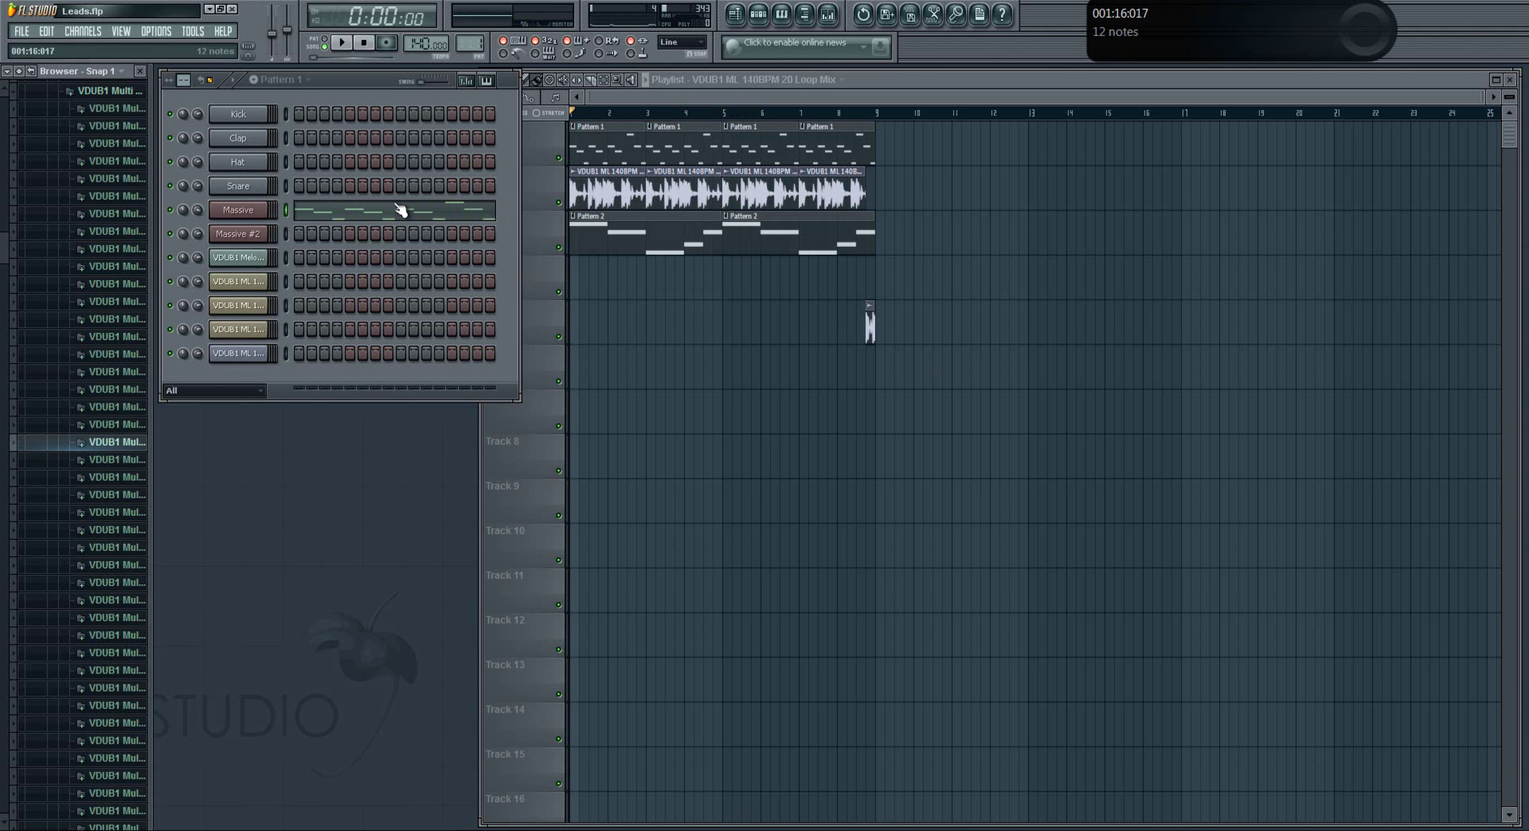
pyautogui.click(587, 125)
pyautogui.doubleClick(676, 141)
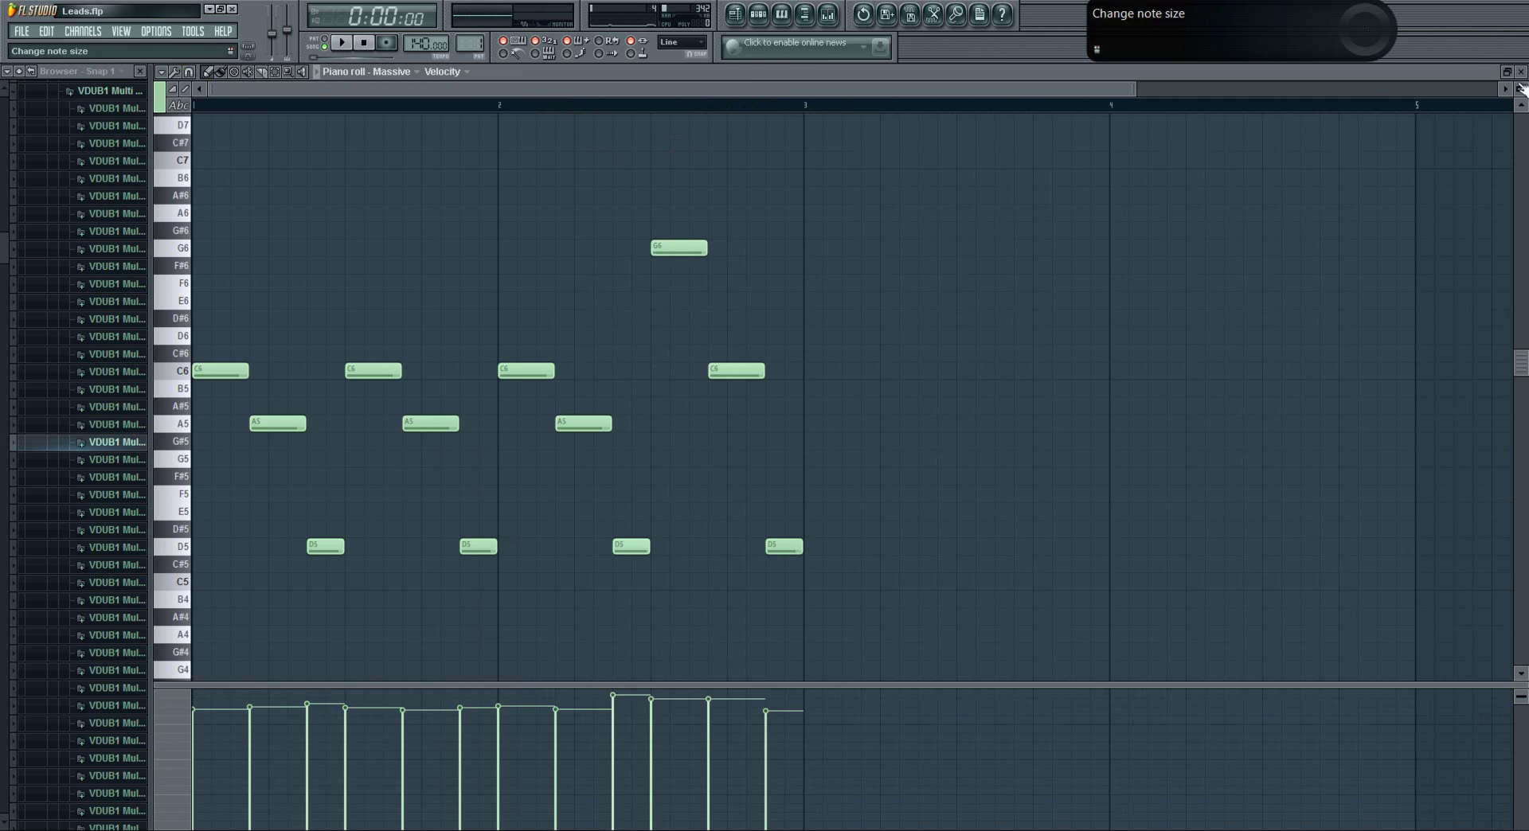
pyautogui.press('F7')
# Step: Switch playback to pattern mode and audition Pattern 1
pyautogui.click(324, 38)
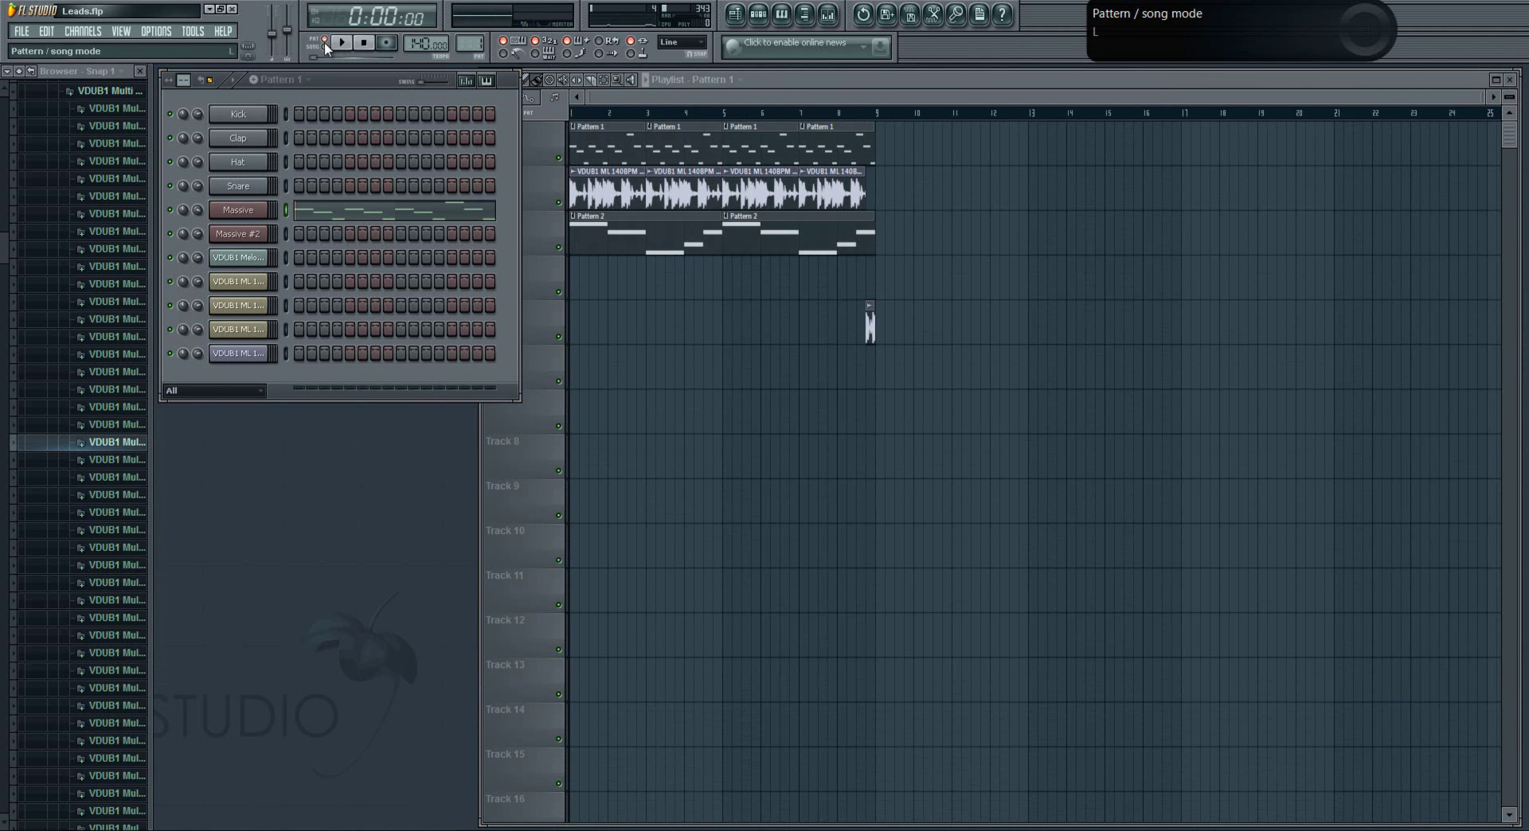
pyautogui.click(341, 42)
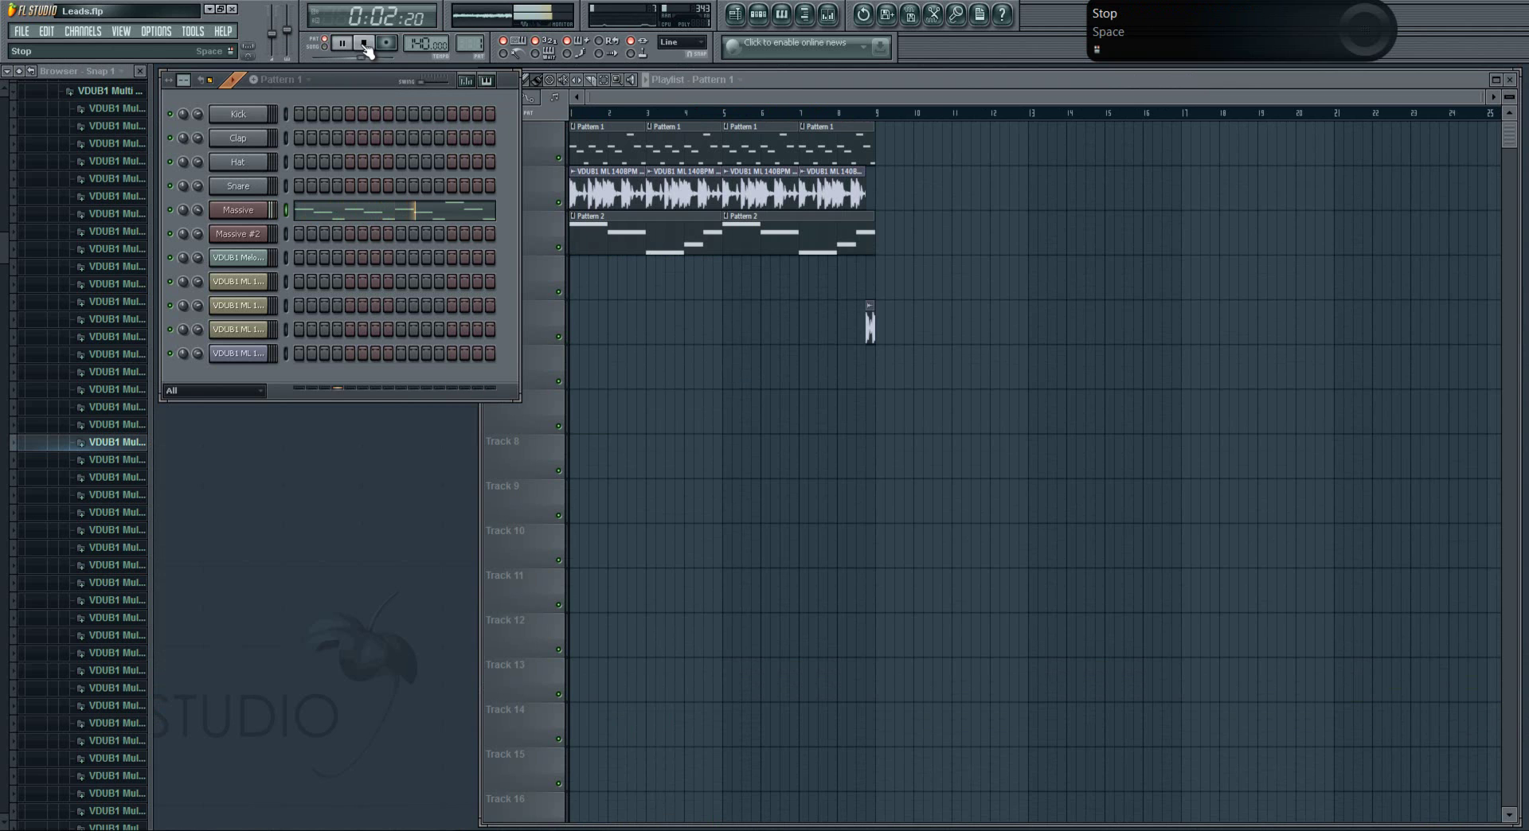
pyautogui.click(364, 43)
# Step: Clone the Massive channel in the channel rack
pyautogui.rightClick(259, 210)
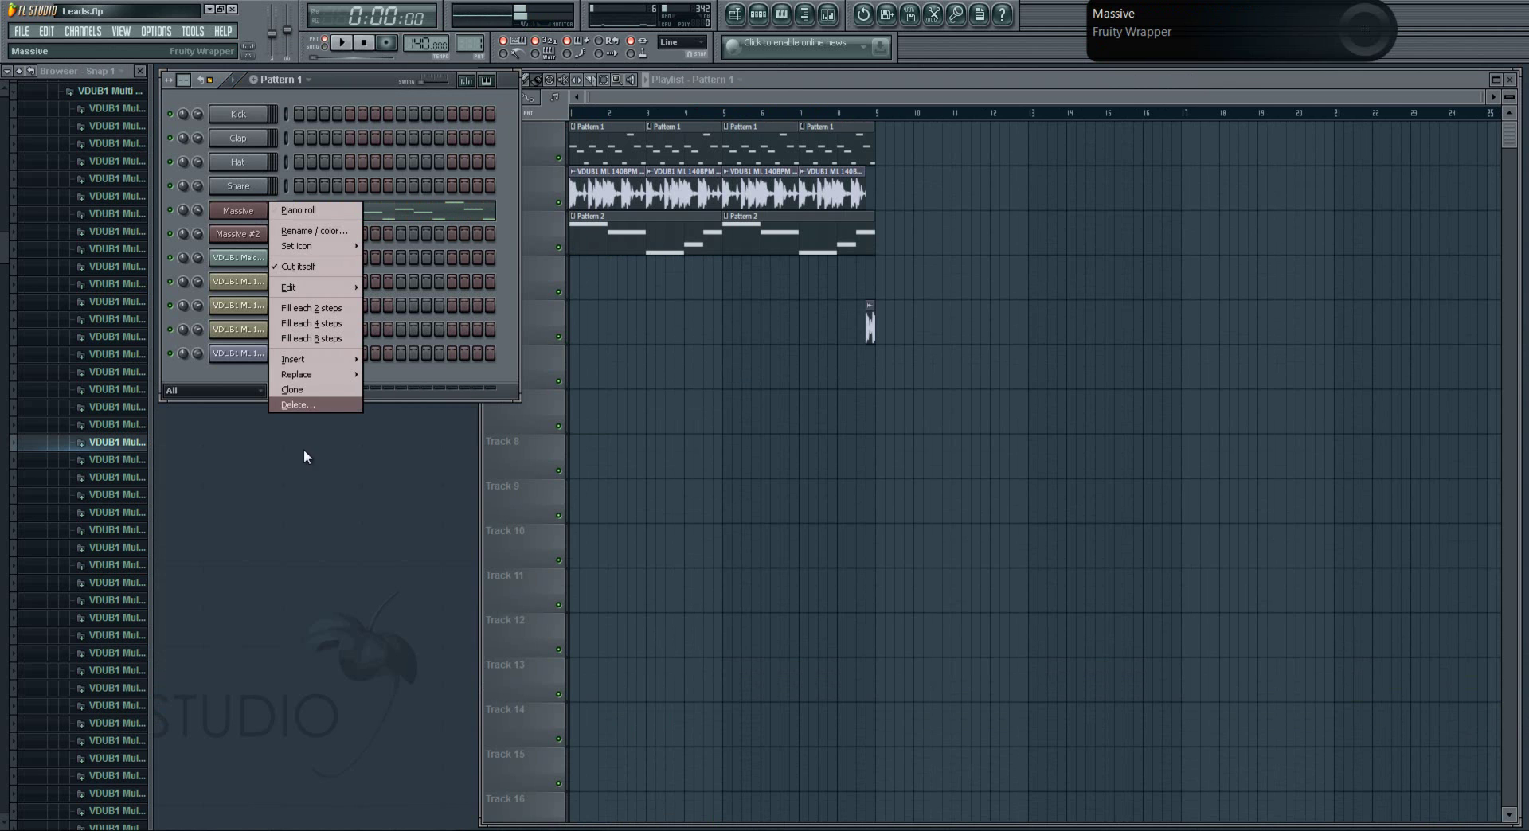
pyautogui.click(71, 30)
pyautogui.moveTo(112, 30)
pyautogui.click(503, 101)
pyautogui.rightClick(263, 208)
pyautogui.click(307, 394)
# Step: Copy all notes from the original Massive channel into the cloned Massive channel's piano roll
pyautogui.click(364, 236)
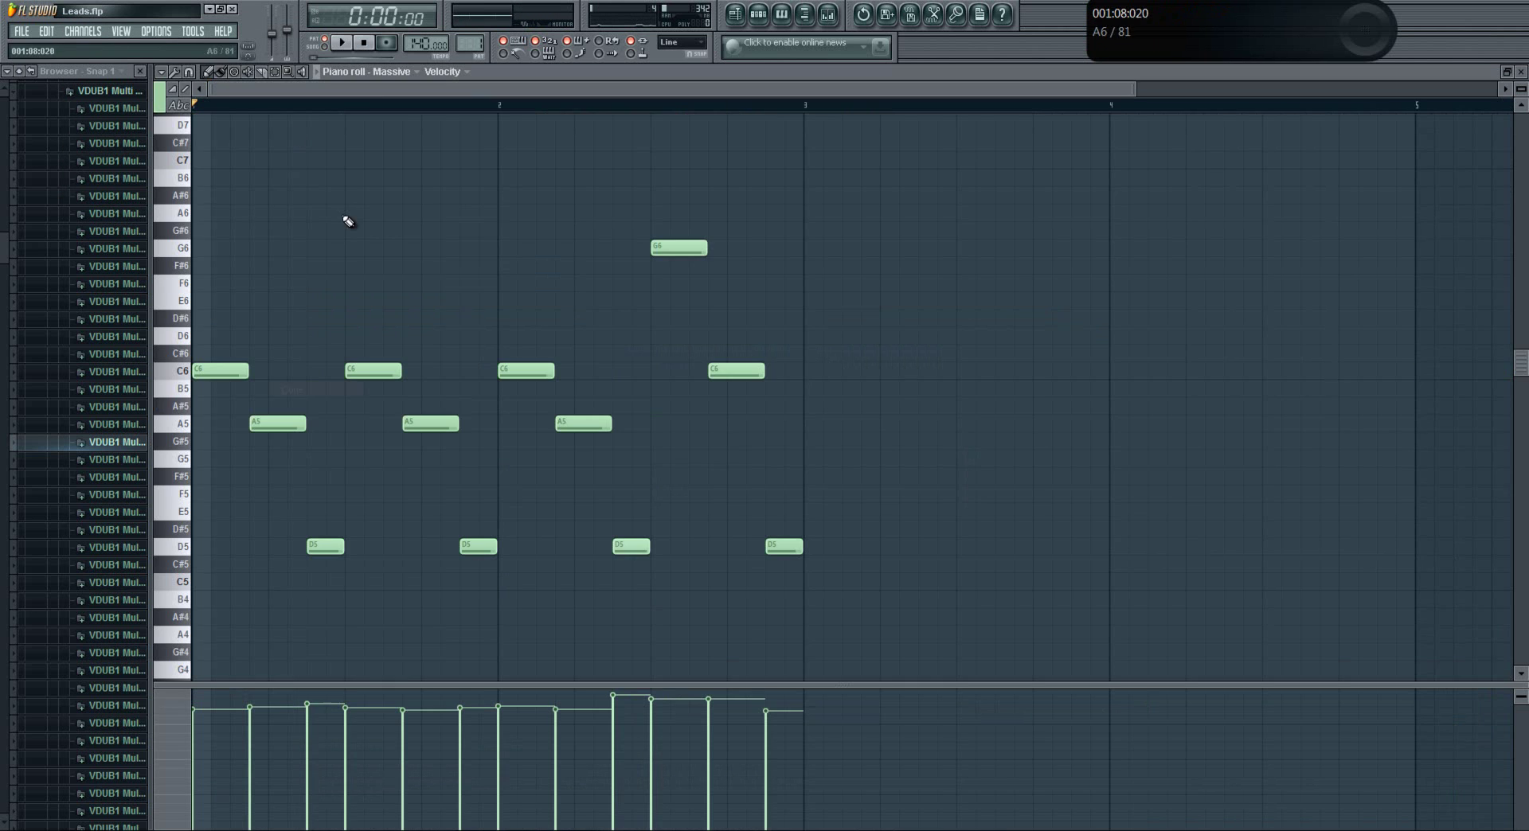
pyautogui.hotkey('ctrl', 'a')
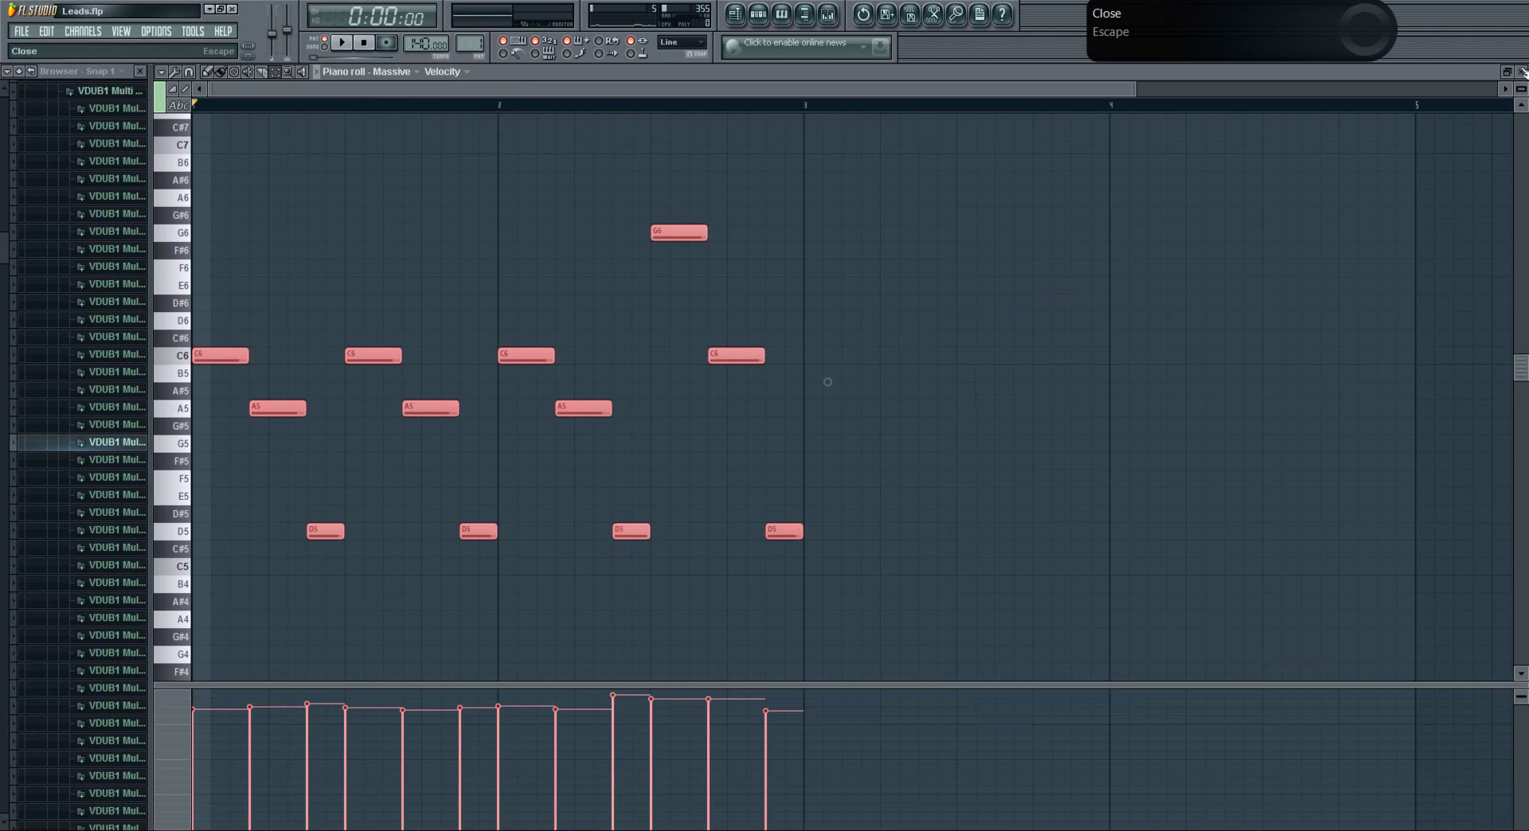
pyautogui.press('F7')
pyautogui.rightClick(262, 235)
pyautogui.click(318, 235)
pyautogui.hotkey('ctrl', 'v')
pyautogui.press('F7')
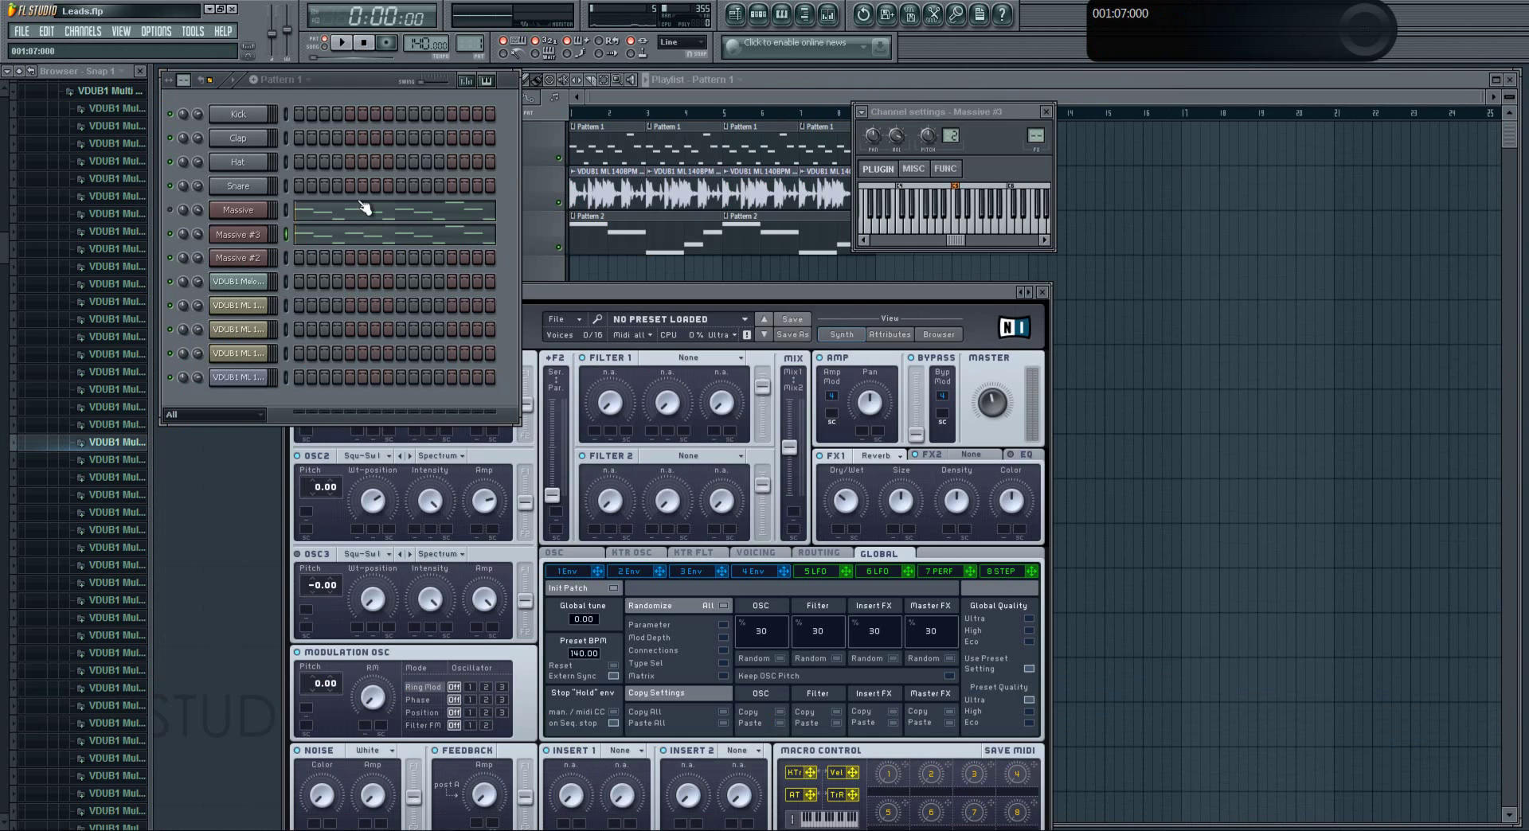
# Step: Start a new blank sound in the cloned Massive channel and audition it with the pattern
pyautogui.click(256, 239)
pyautogui.click(566, 317)
pyautogui.click(574, 328)
pyautogui.click(340, 43)
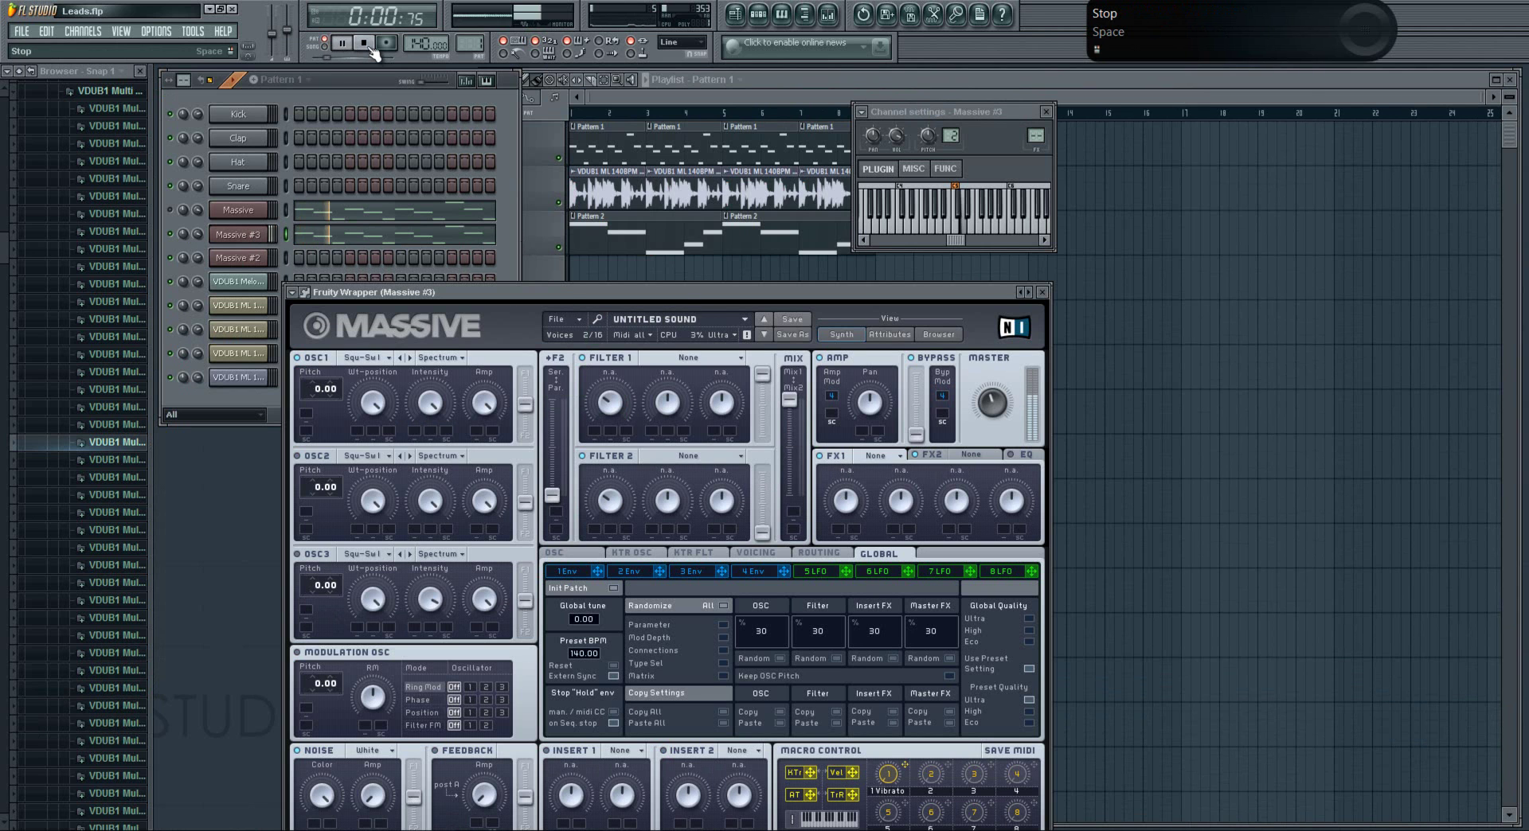
pyautogui.click(367, 45)
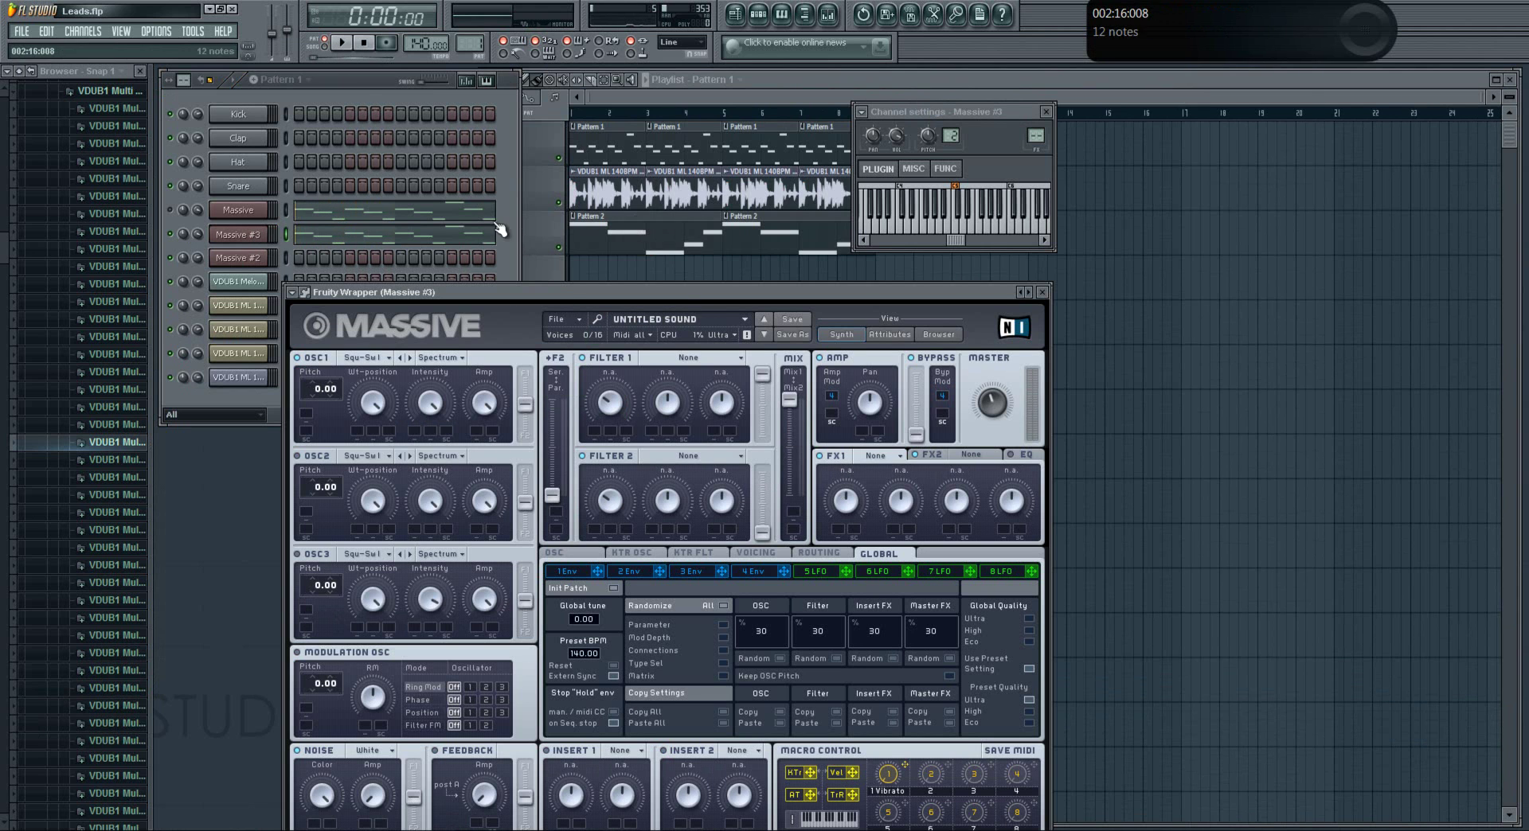
# Step: Close the channel settings window and move the Massive plugin window up over the playlist
pyautogui.click(1045, 112)
pyautogui.moveTo(921, 291); pyautogui.dragTo(1186, 112)
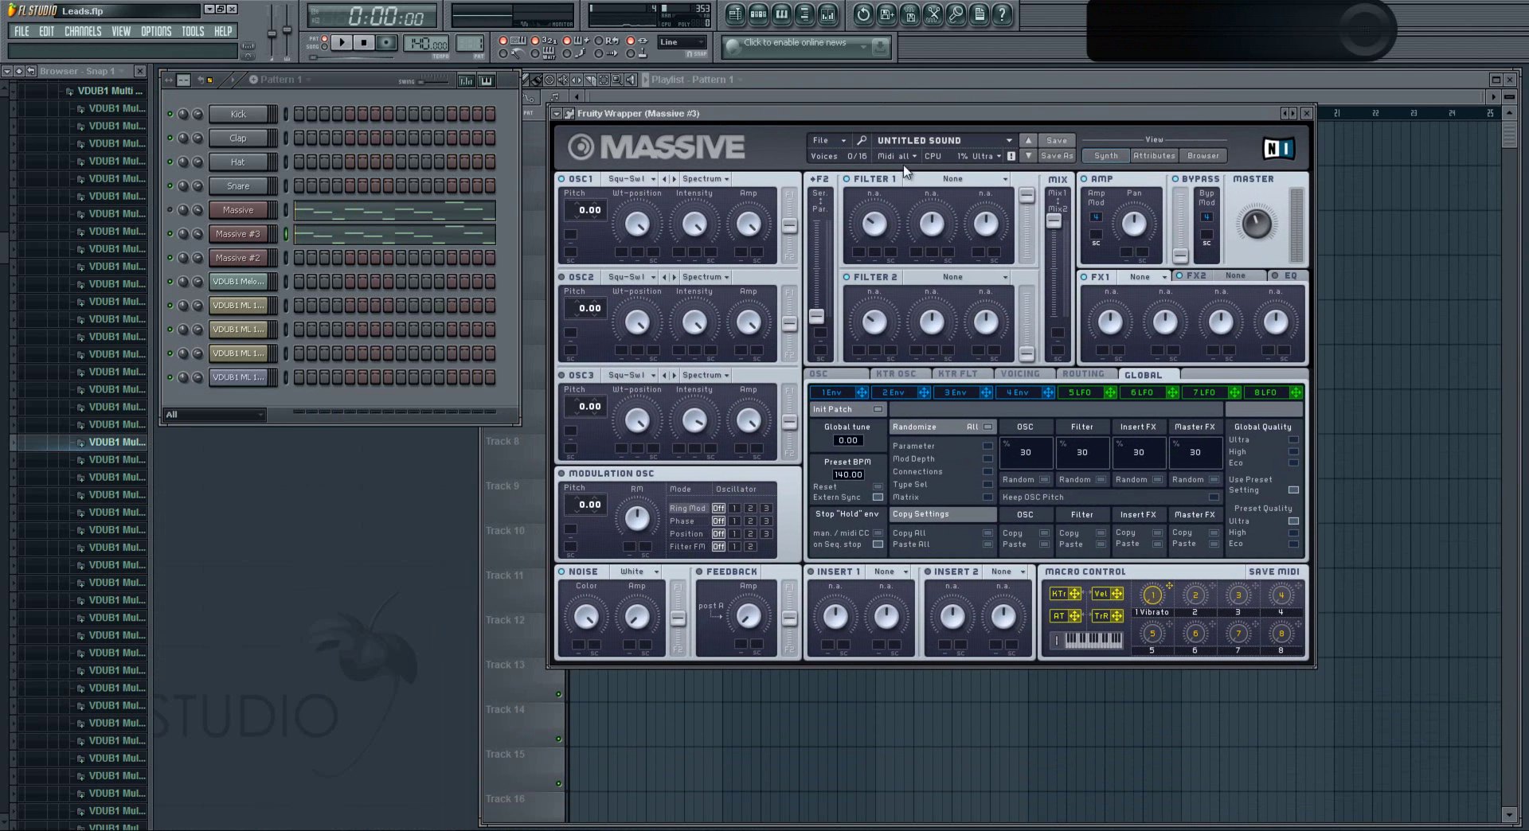
pyautogui.moveTo(841, 117); pyautogui.dragTo(752, 126)
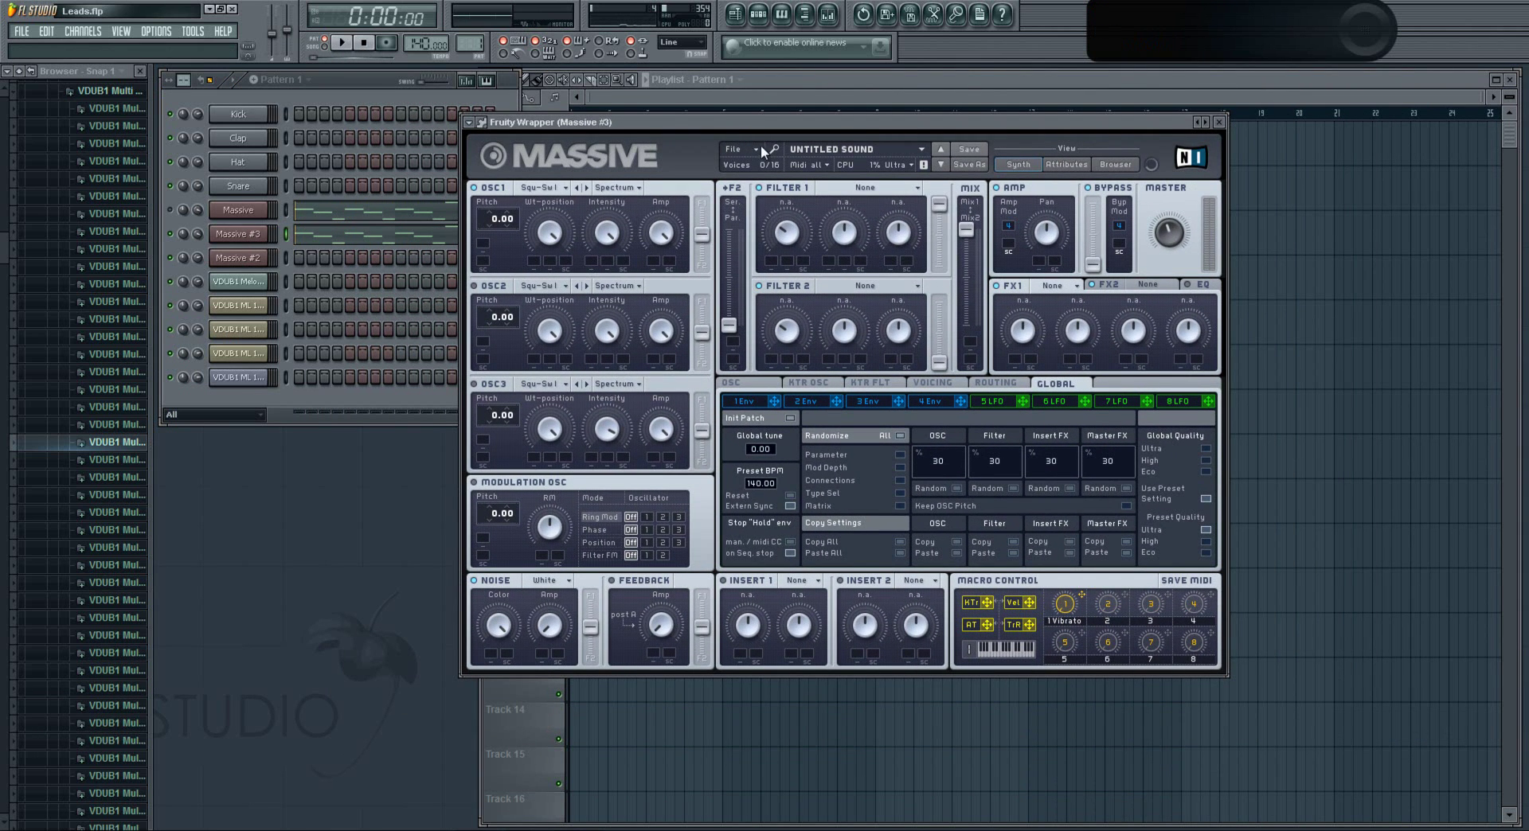
pyautogui.moveTo(752, 126); pyautogui.dragTo(723, 133)
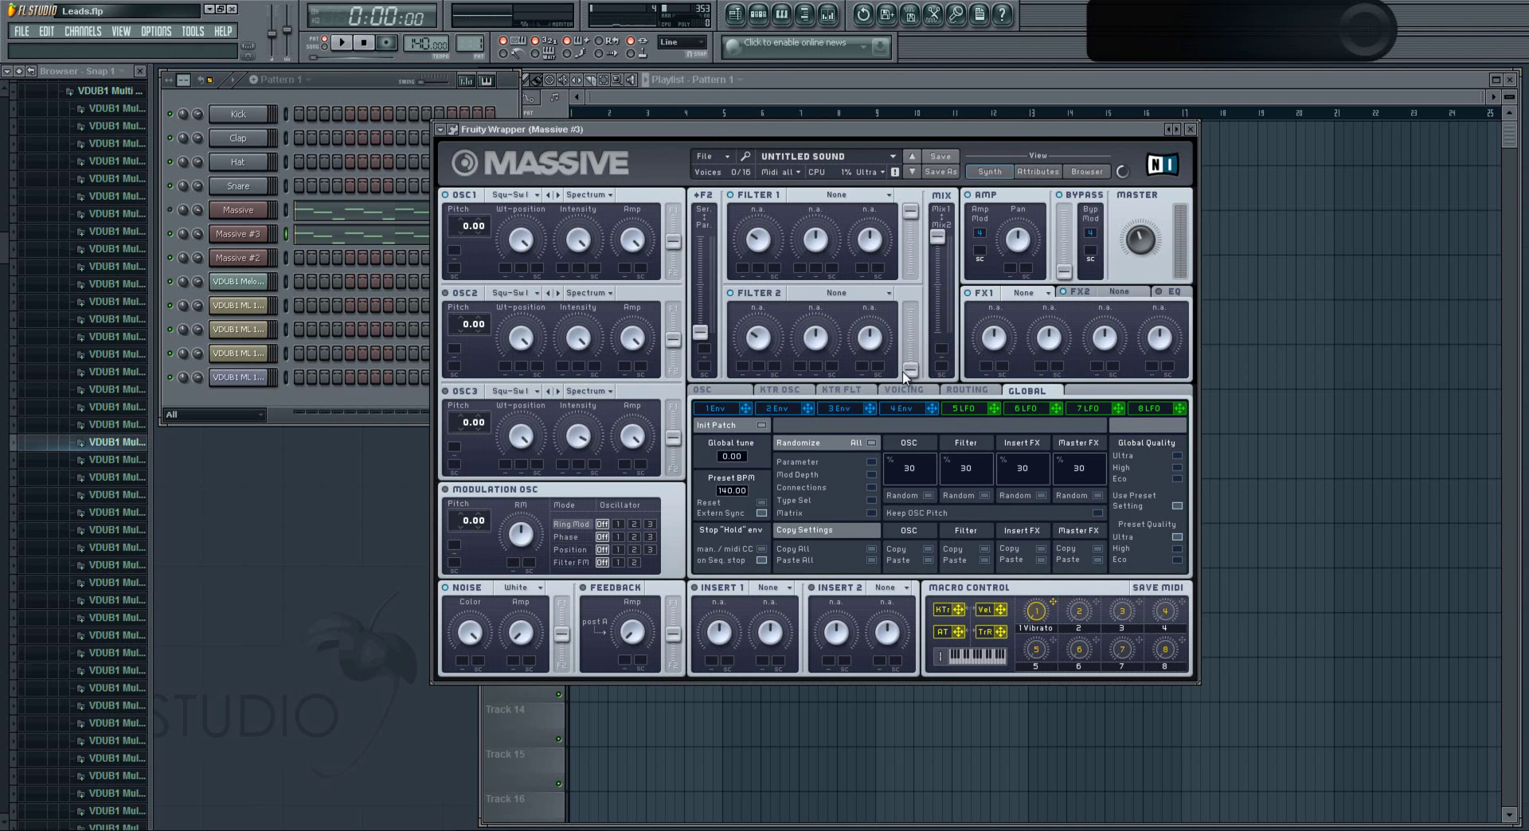
# Step: Set Massive's voicing to 4 Unisono voices, auditioning the pattern before and after the change
pyautogui.click(343, 43)
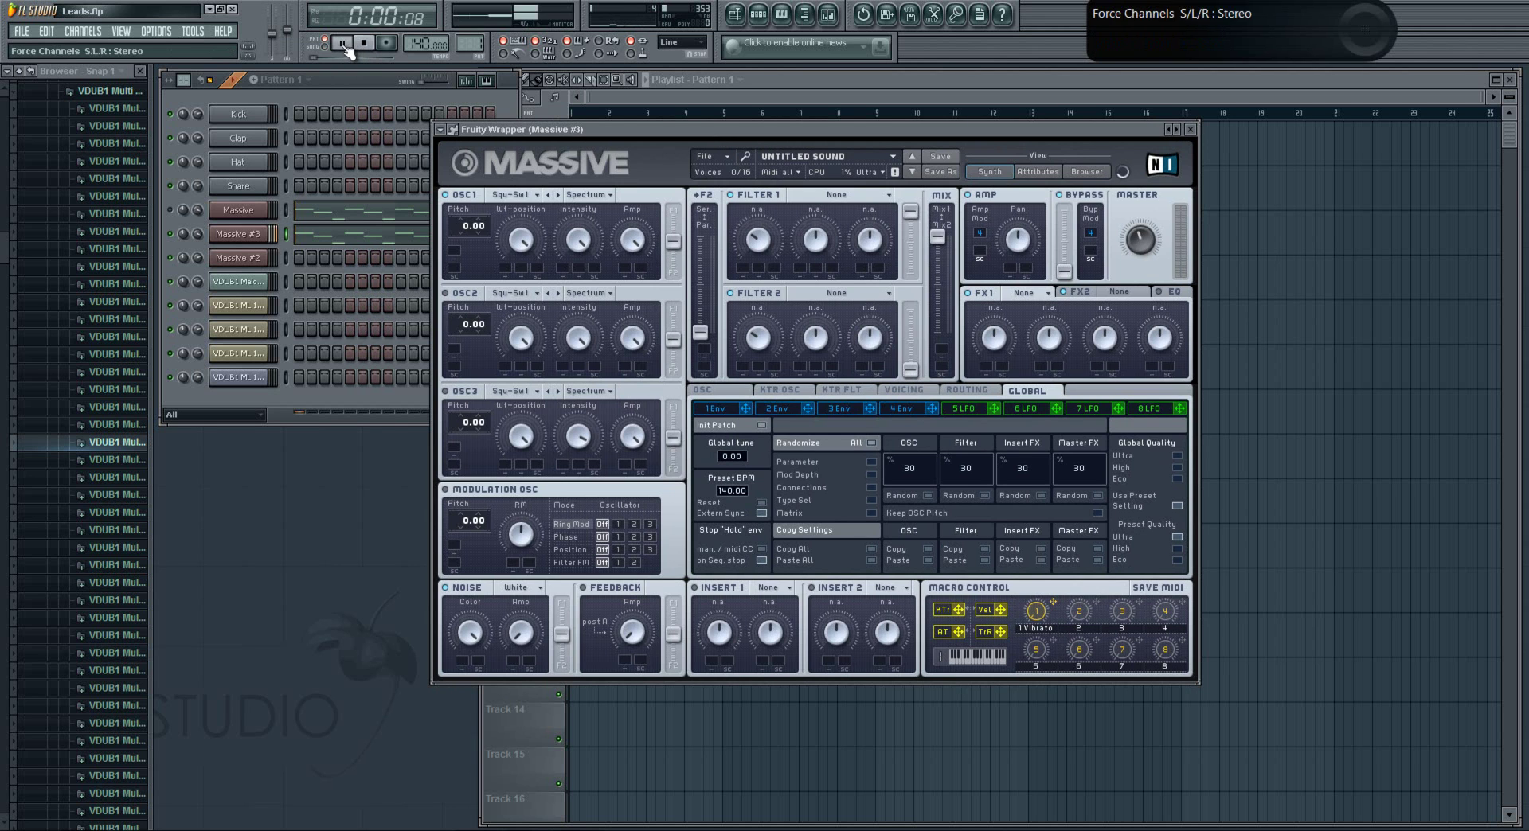
pyautogui.press('space')
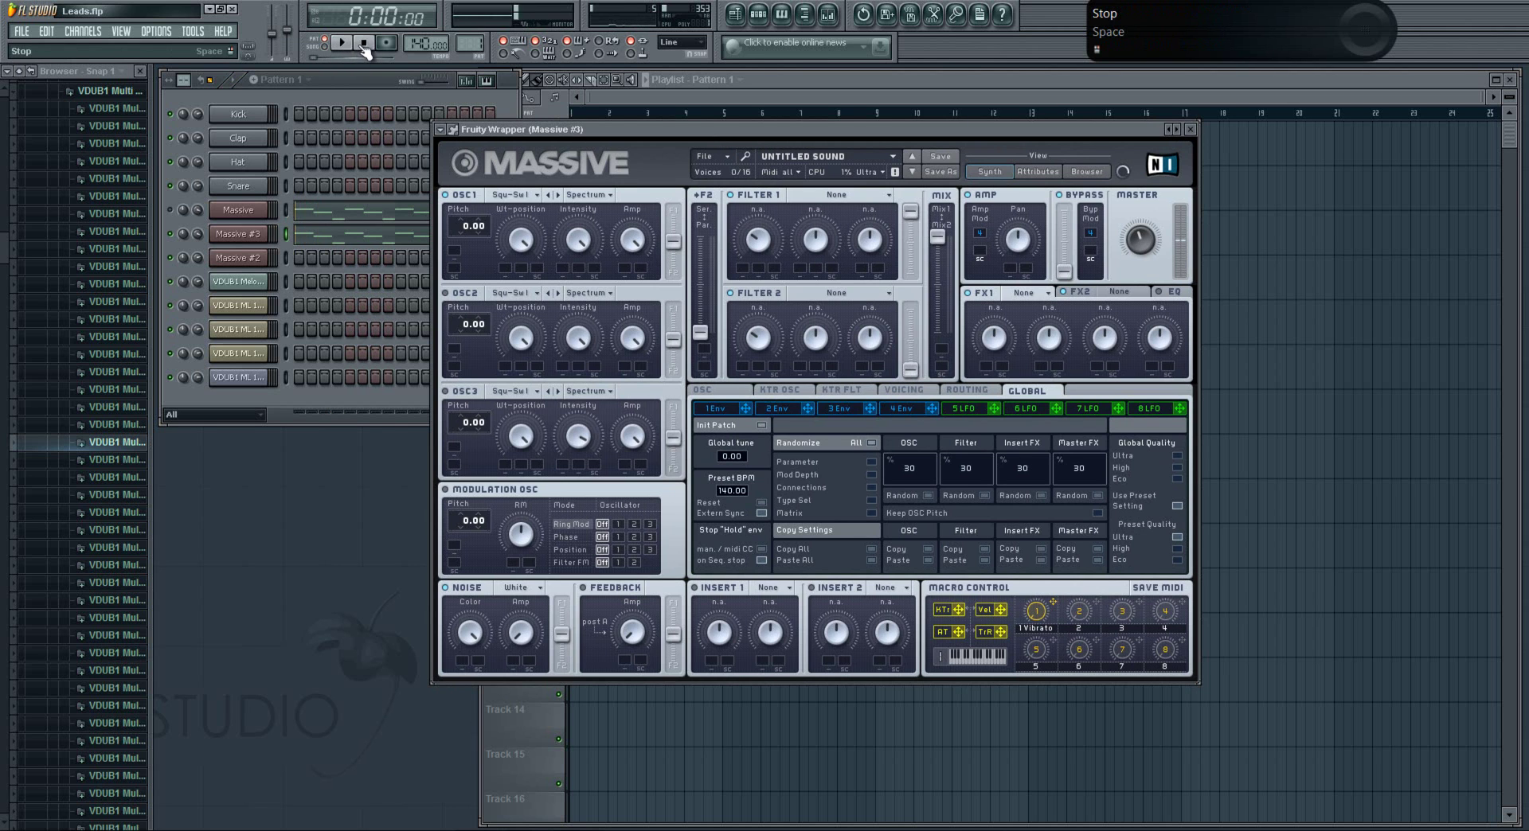
pyautogui.click(908, 391)
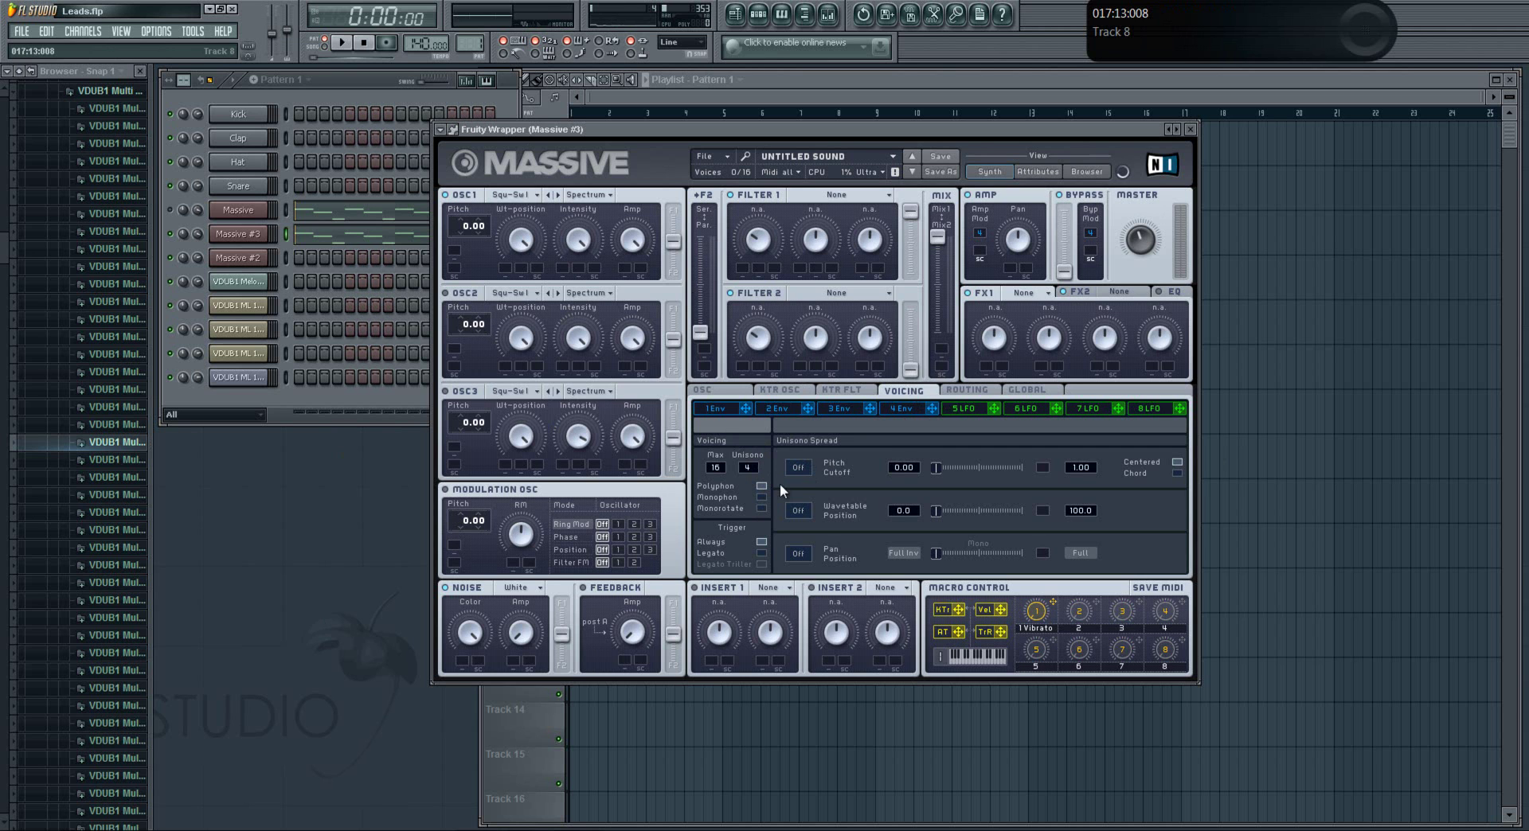
pyautogui.click(342, 43)
pyautogui.click(364, 43)
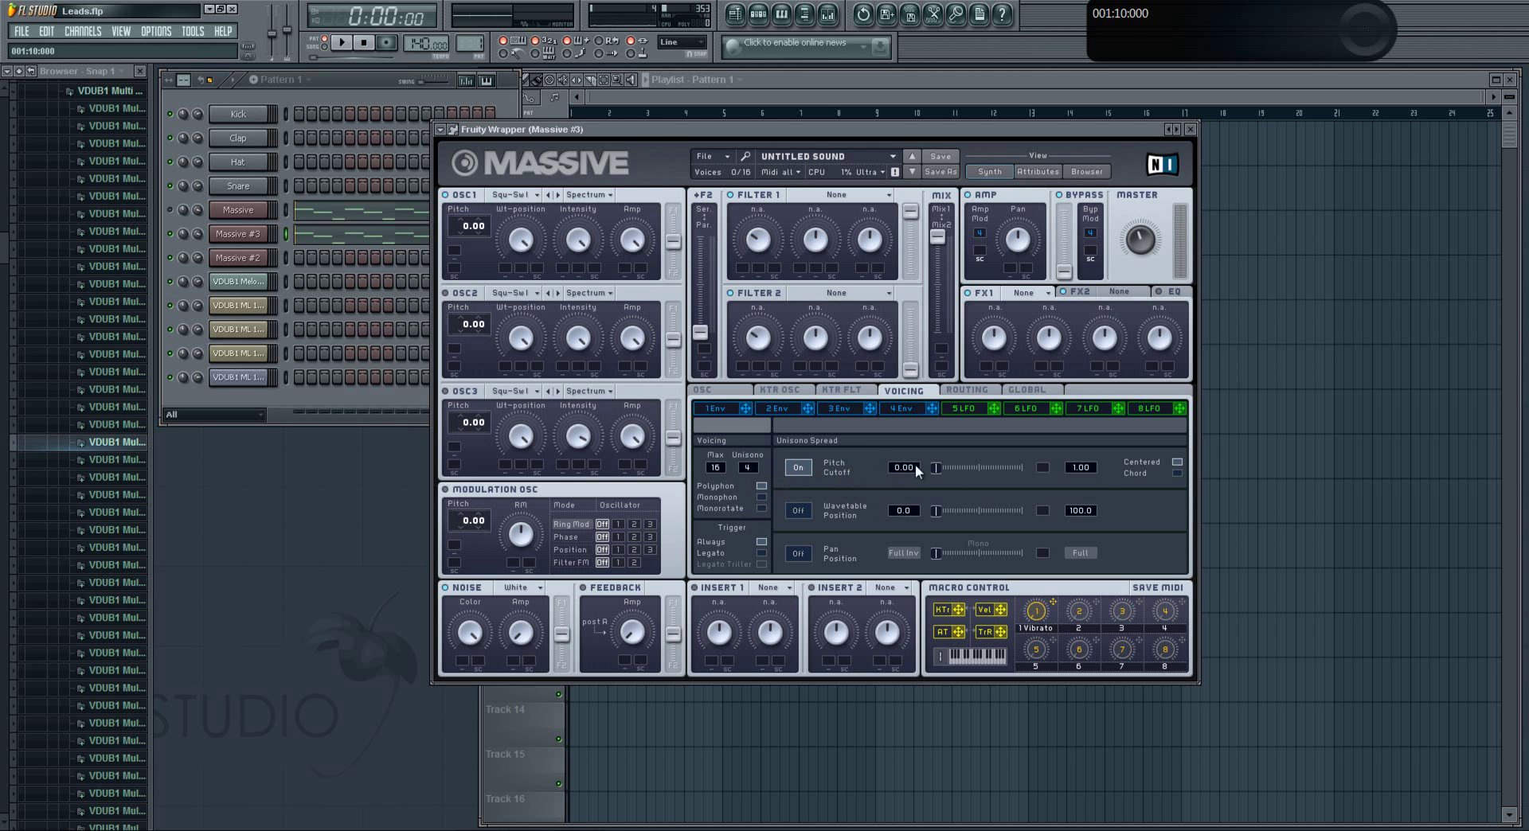
# Step: Enable the Pitch Cutoff unisono spread and set its slider to 0.125, fine-tuning it while the pattern plays
pyautogui.moveTo(939, 466); pyautogui.dragTo(953, 465)
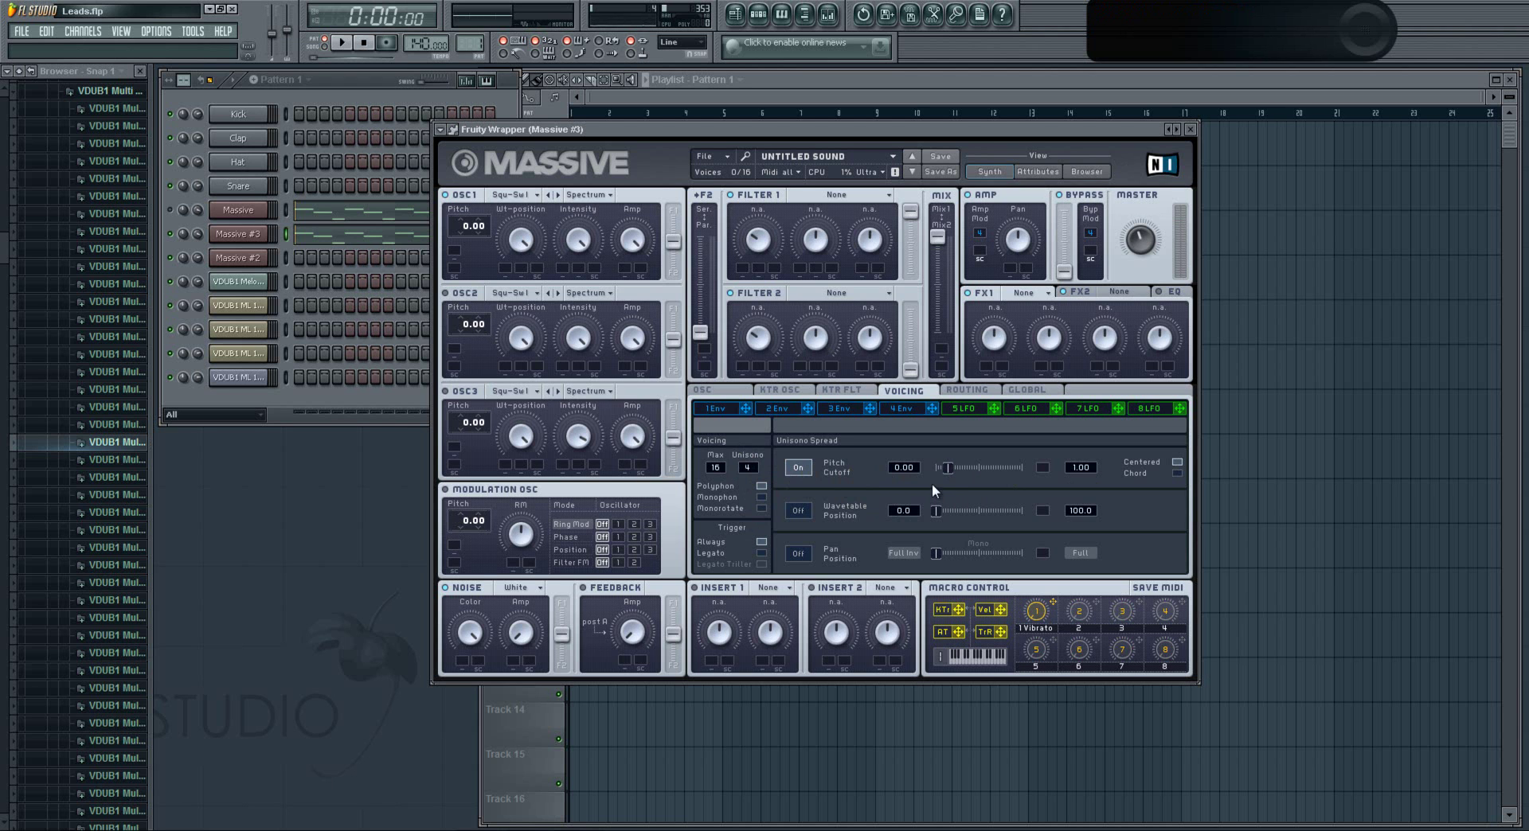
pyautogui.click(342, 43)
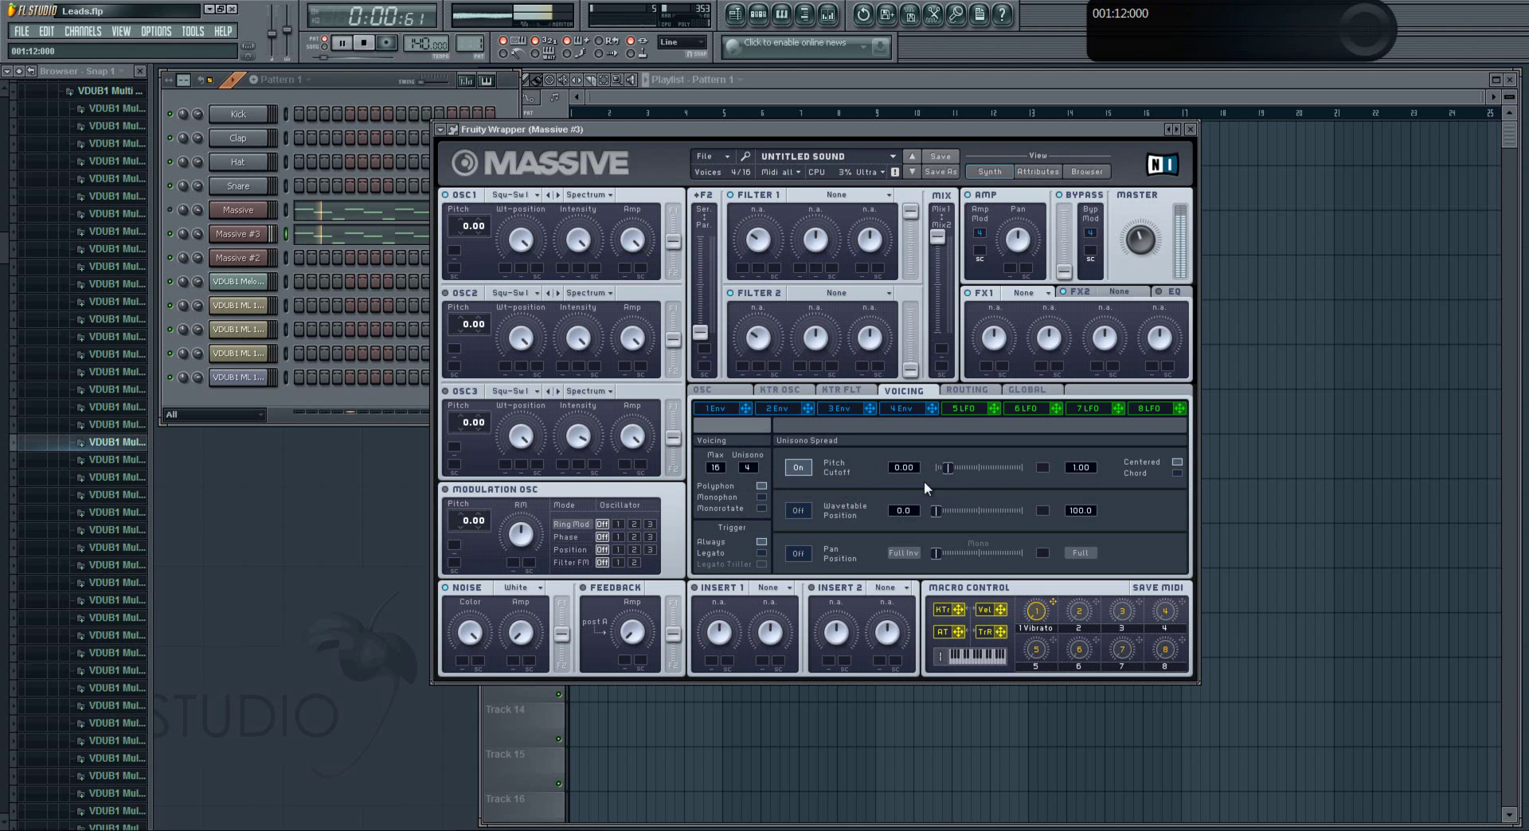
pyautogui.moveTo(949, 466); pyautogui.dragTo(949, 467)
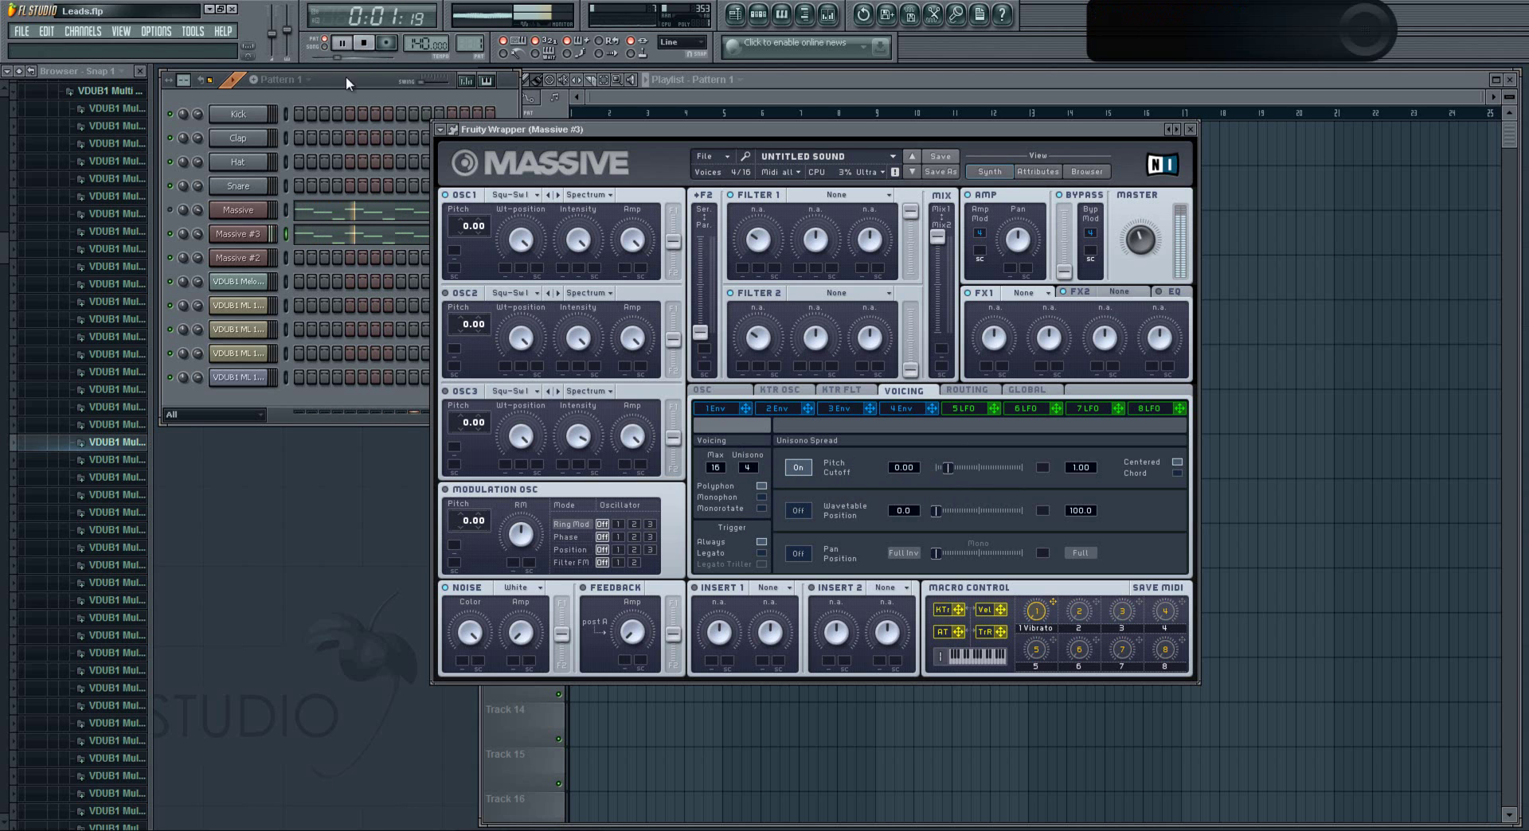
pyautogui.click(361, 43)
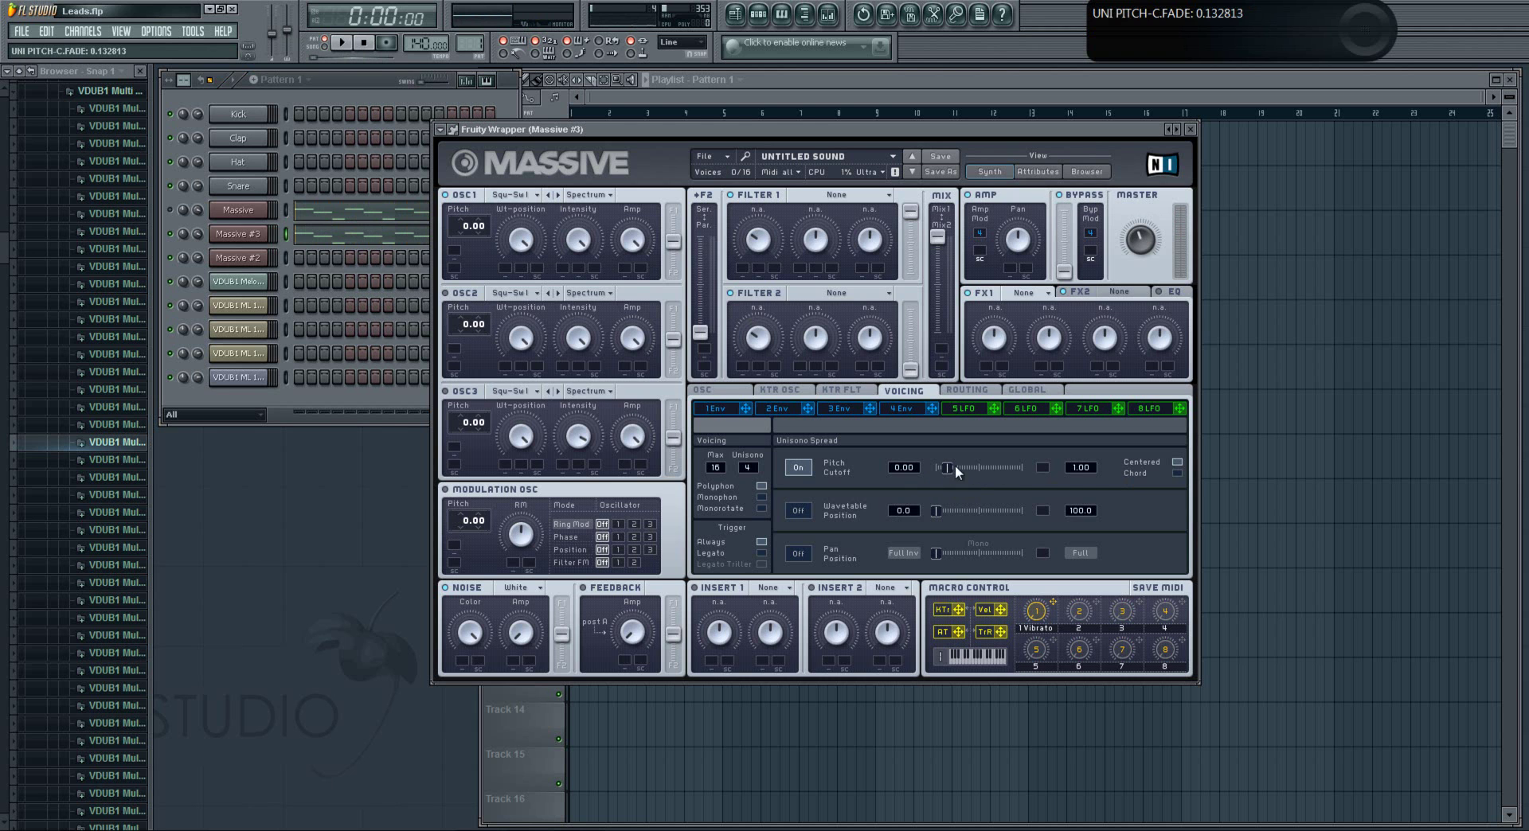
pyautogui.click(345, 44)
pyautogui.moveTo(946, 467)
pyautogui.mouseDown()
pyautogui.moveTo(1014, 472)
pyautogui.moveTo(947, 471)
pyautogui.mouseUp()
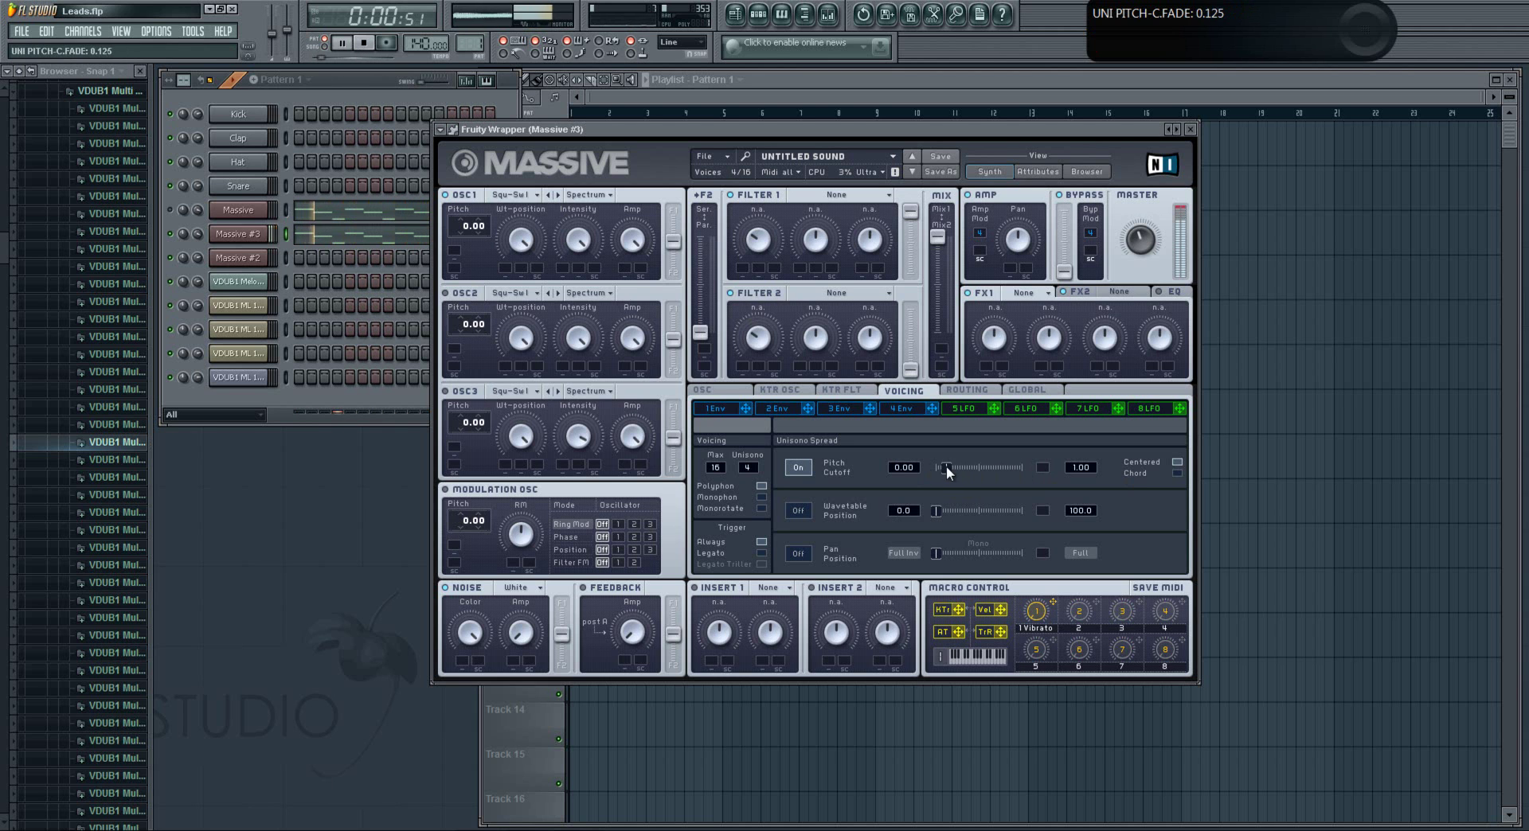
pyautogui.click(364, 42)
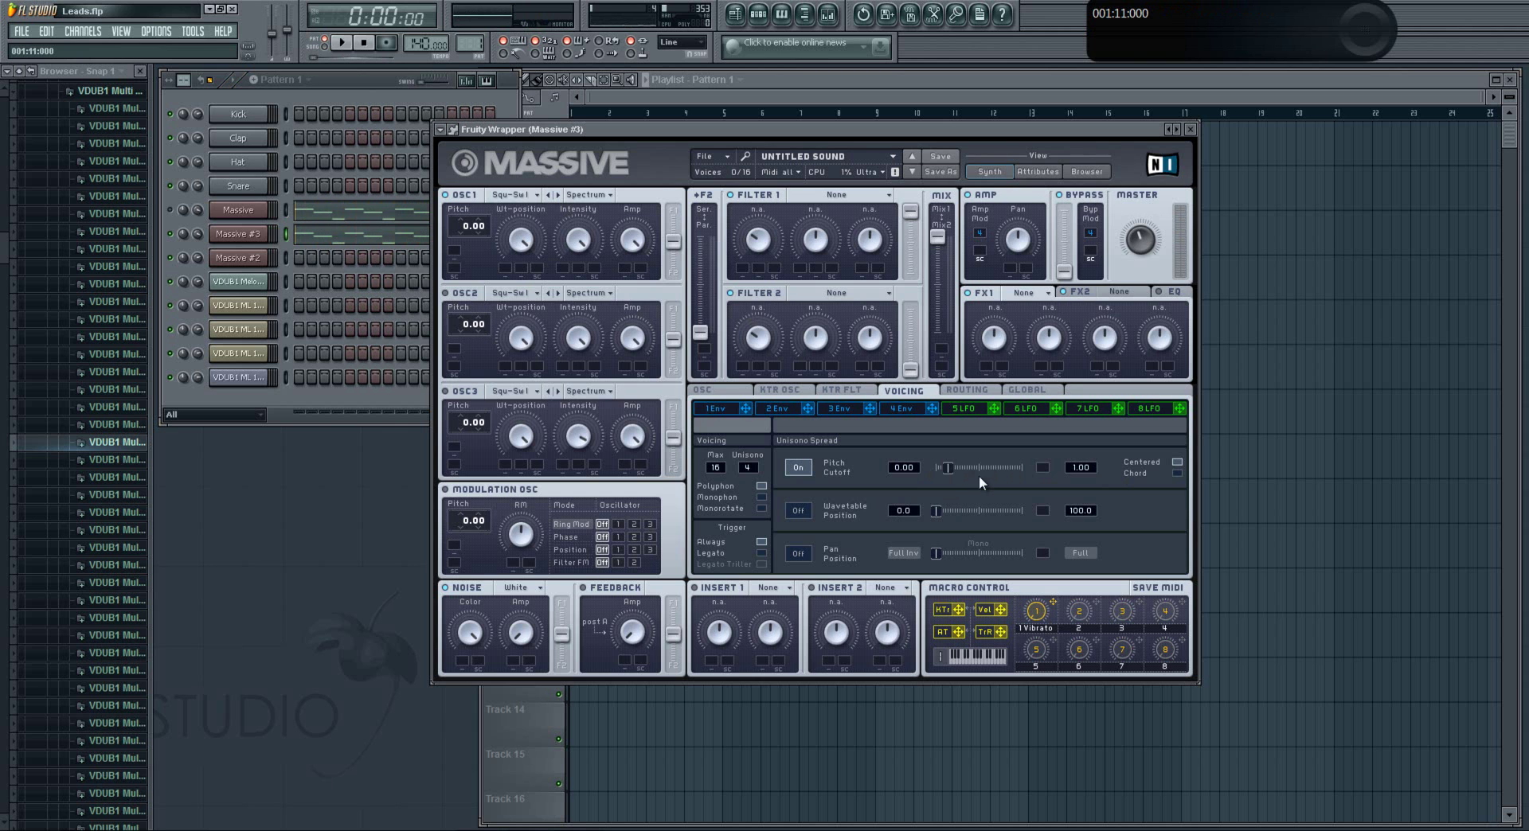
# Step: Try the Pan Position unisono spread at about 0.207 during playback, and switch it off again
pyautogui.click(798, 553)
pyautogui.click(342, 43)
pyautogui.moveTo(936, 552)
pyautogui.mouseDown()
pyautogui.moveTo(1026, 562)
pyautogui.moveTo(953, 562)
pyautogui.mouseUp()
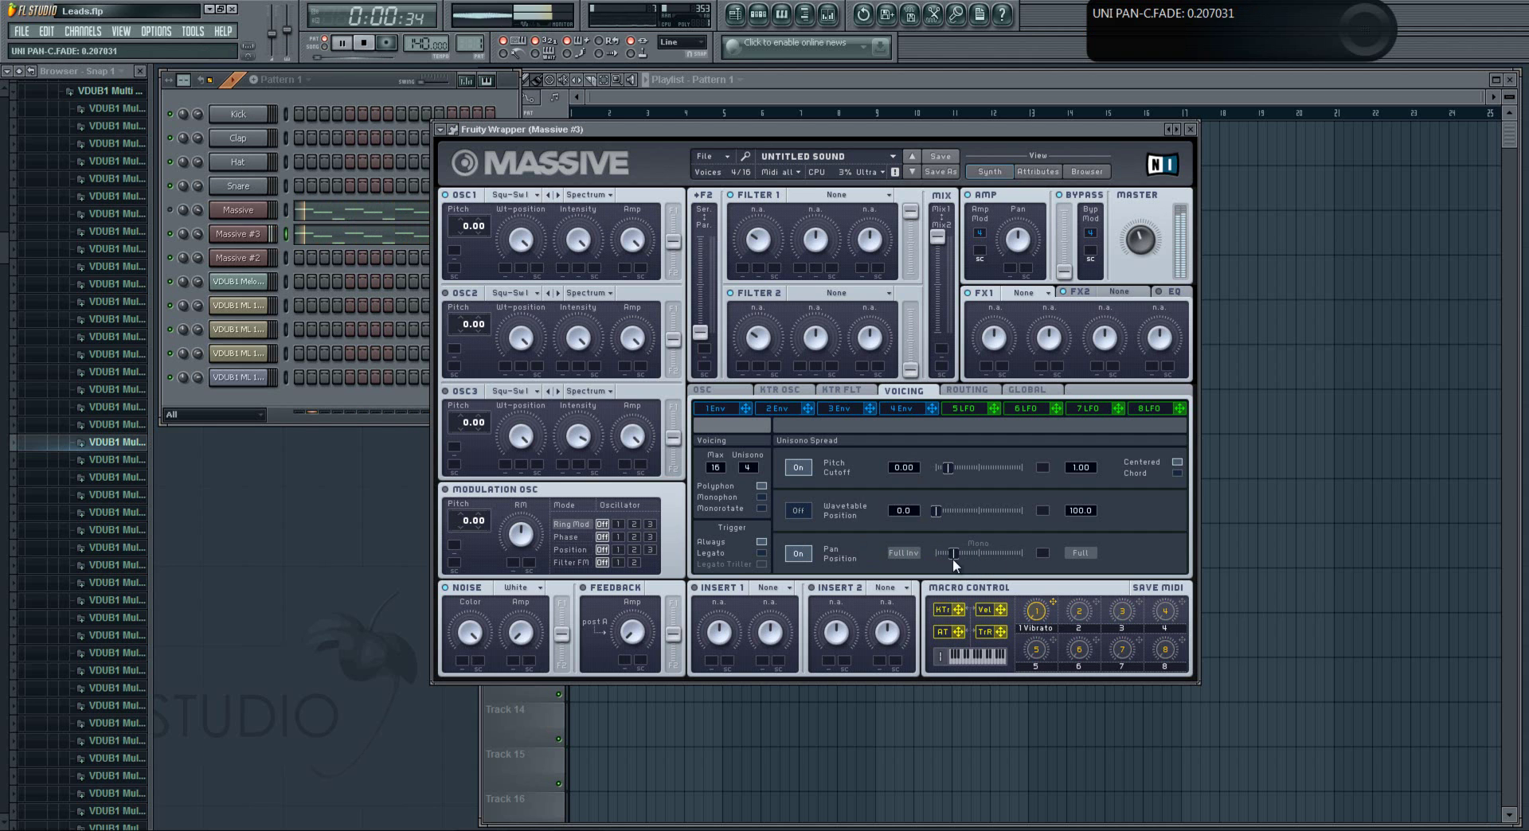
pyautogui.press('space')
pyautogui.click(797, 553)
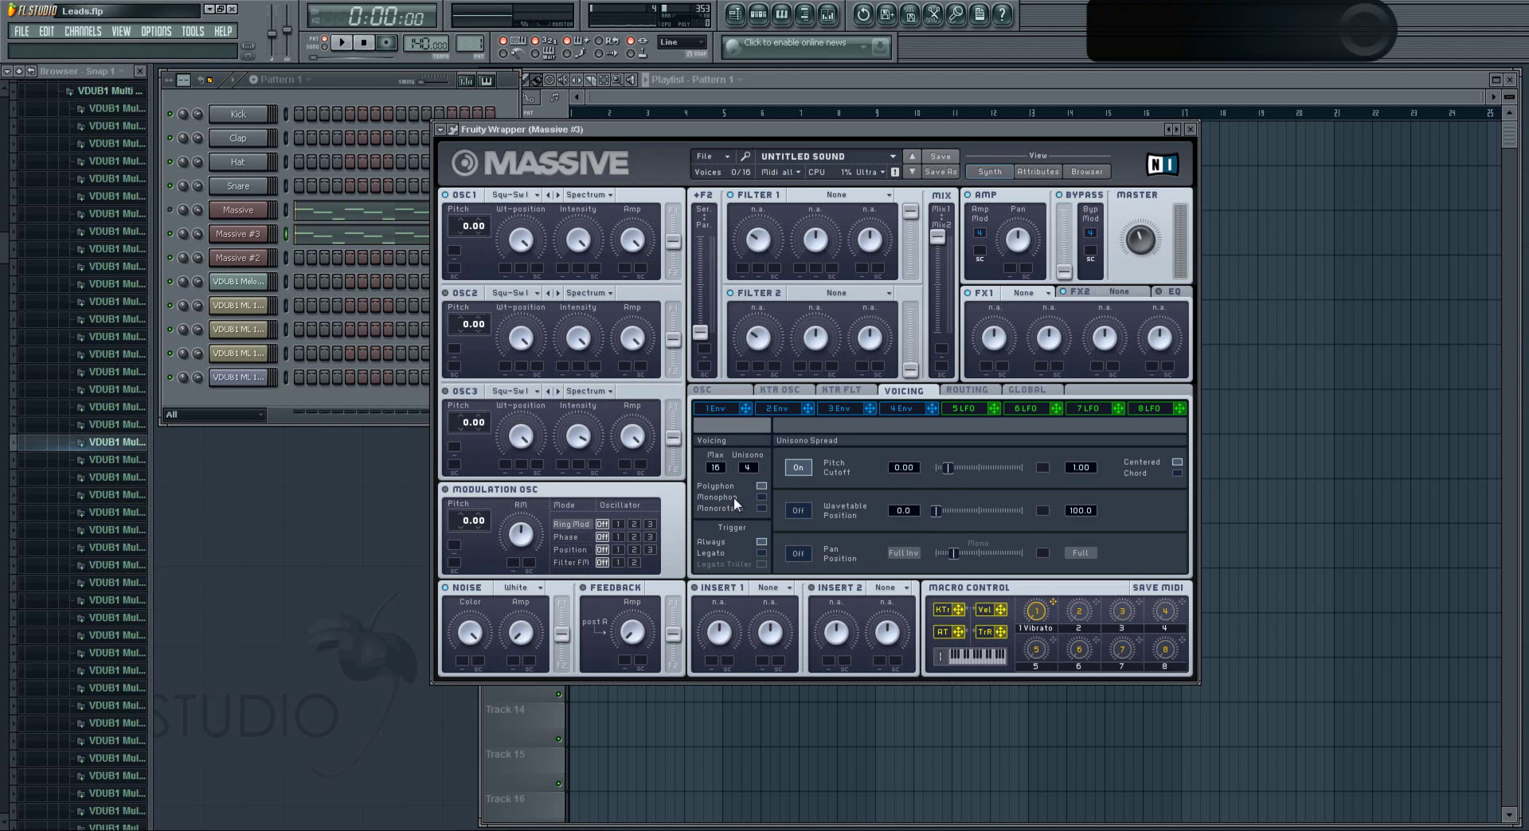
# Step: Set Massive's voicing mode to Monophon
pyautogui.click(760, 497)
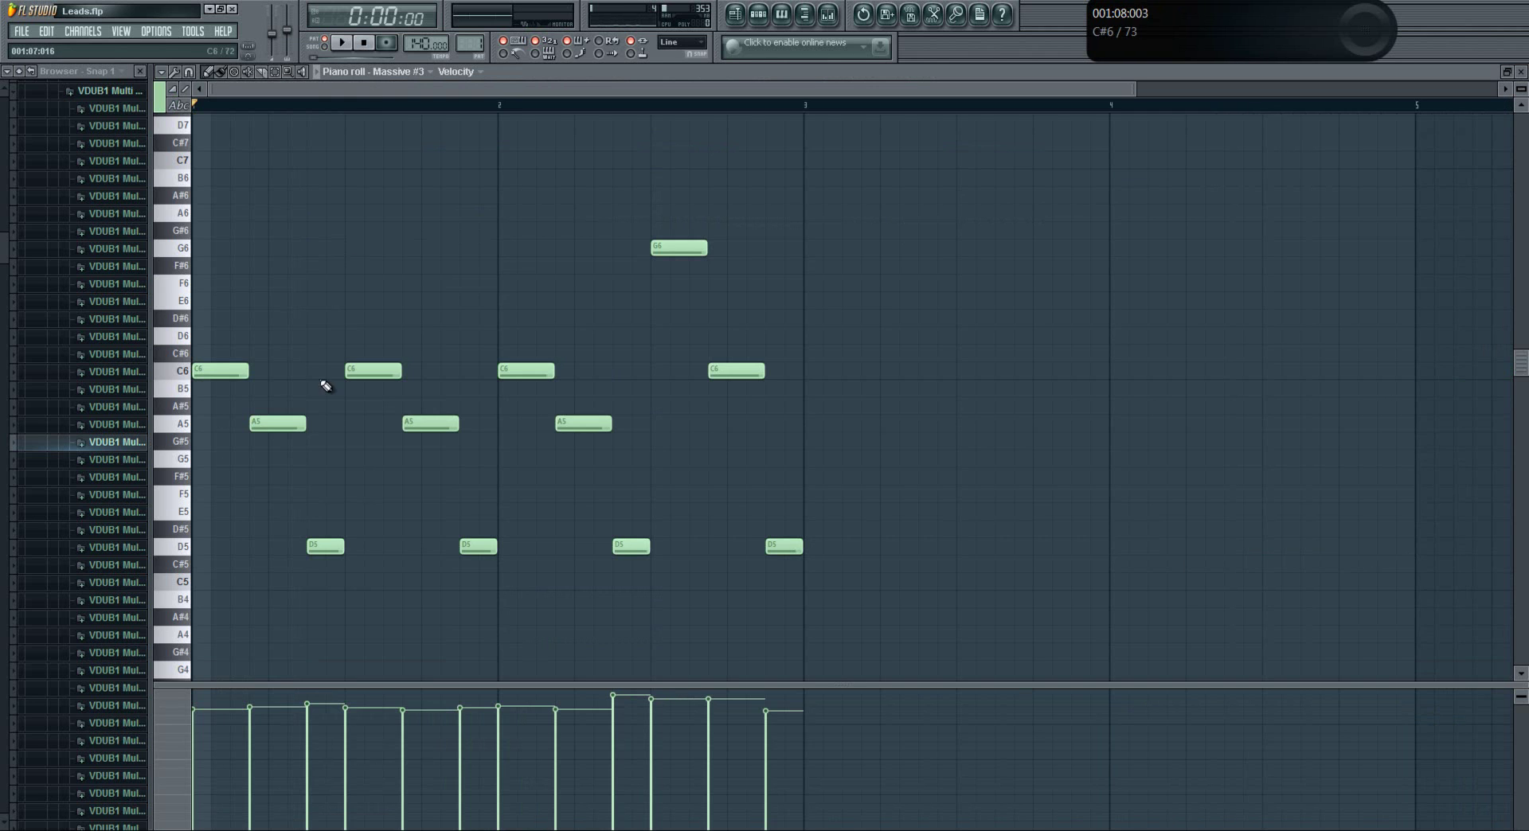
# Step: Try lengthening the first C6 note so it overlaps the following A5, and restore its length
pyautogui.moveTo(244, 371); pyautogui.dragTo(268, 371)
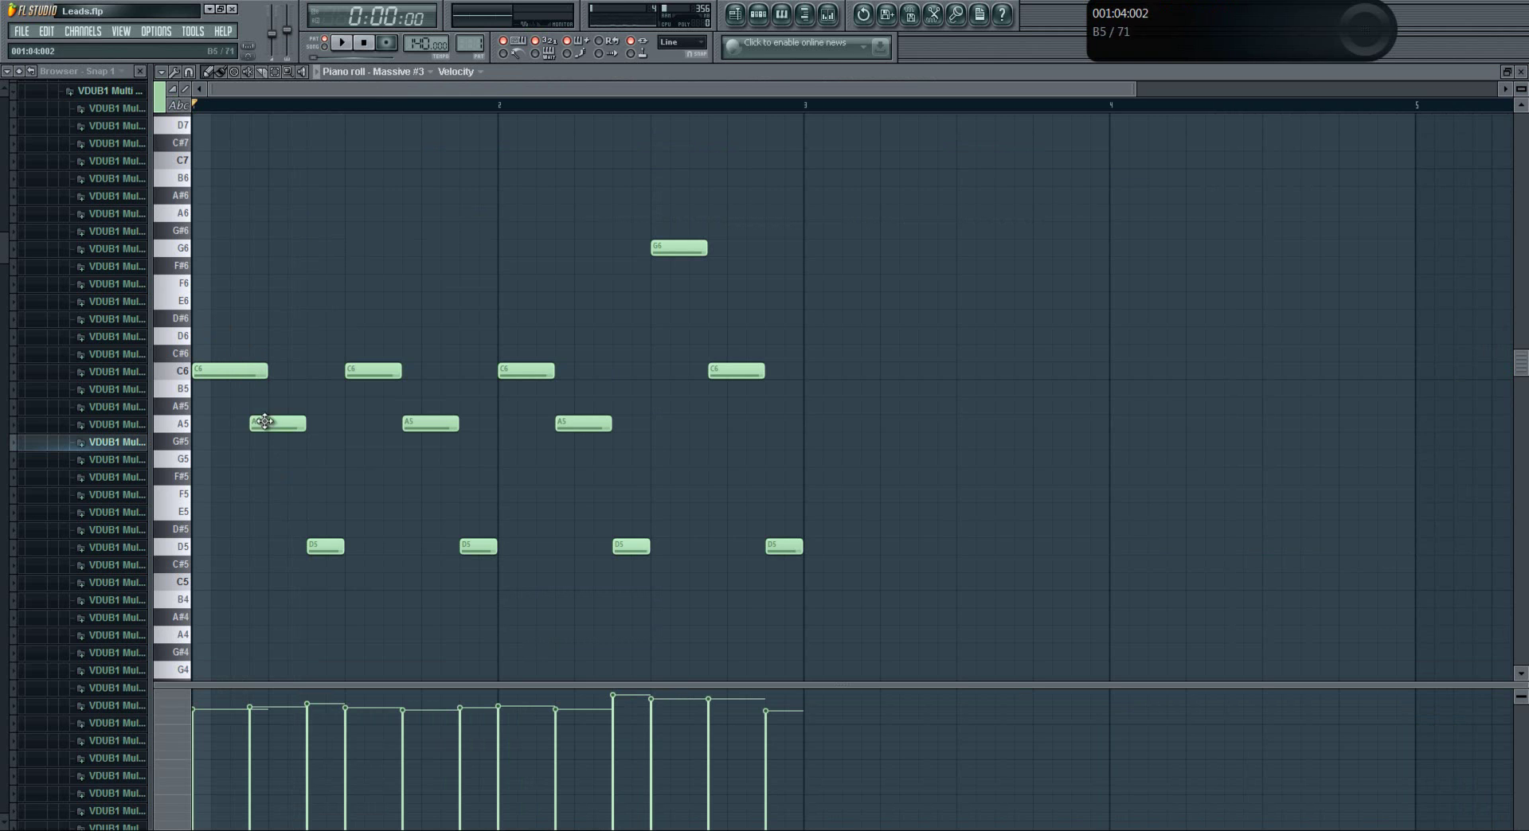
pyautogui.click(256, 371)
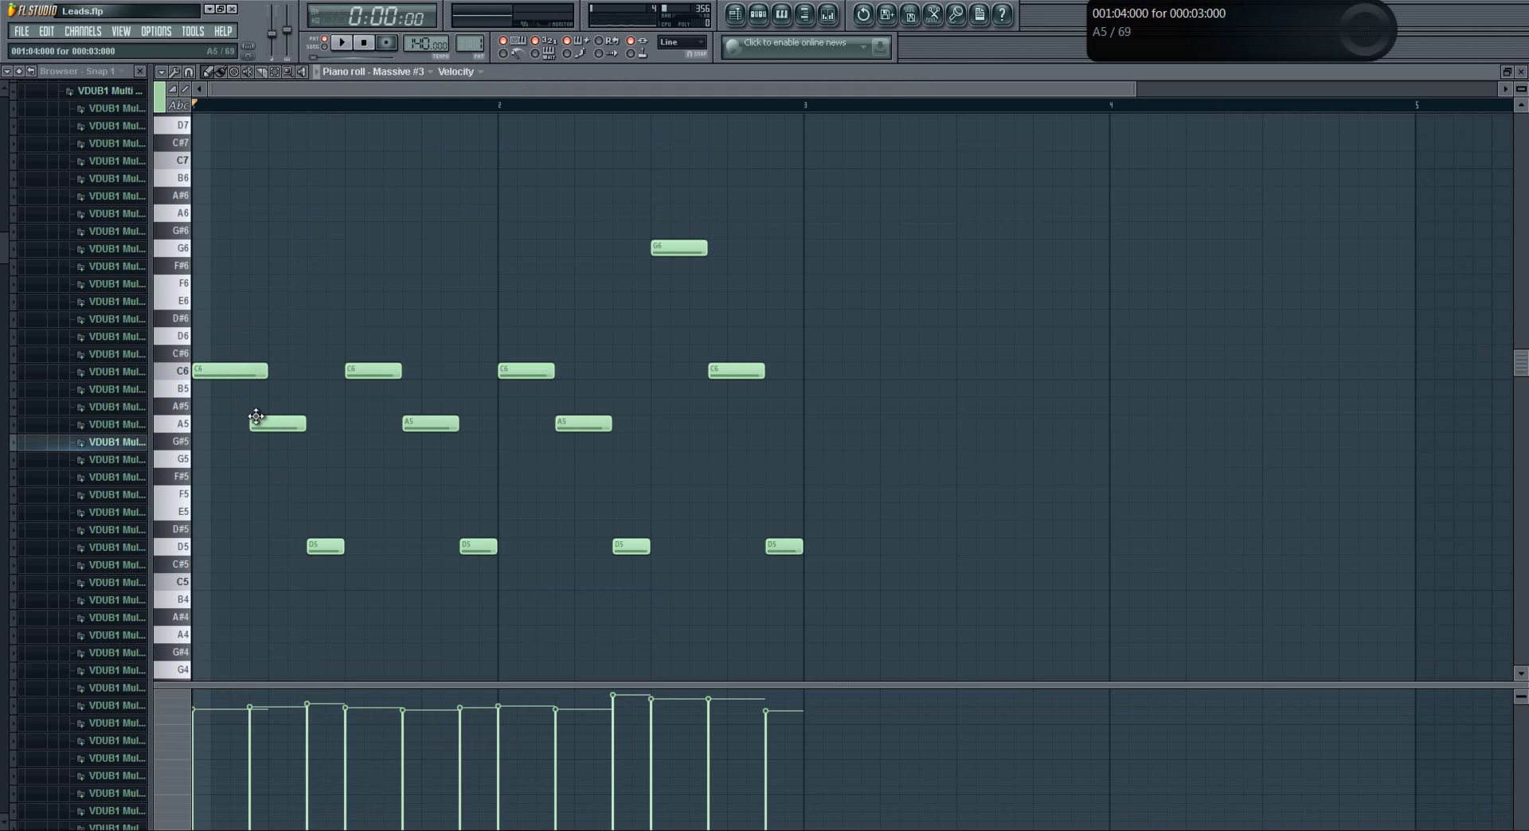
pyautogui.moveTo(266, 369); pyautogui.dragTo(245, 366)
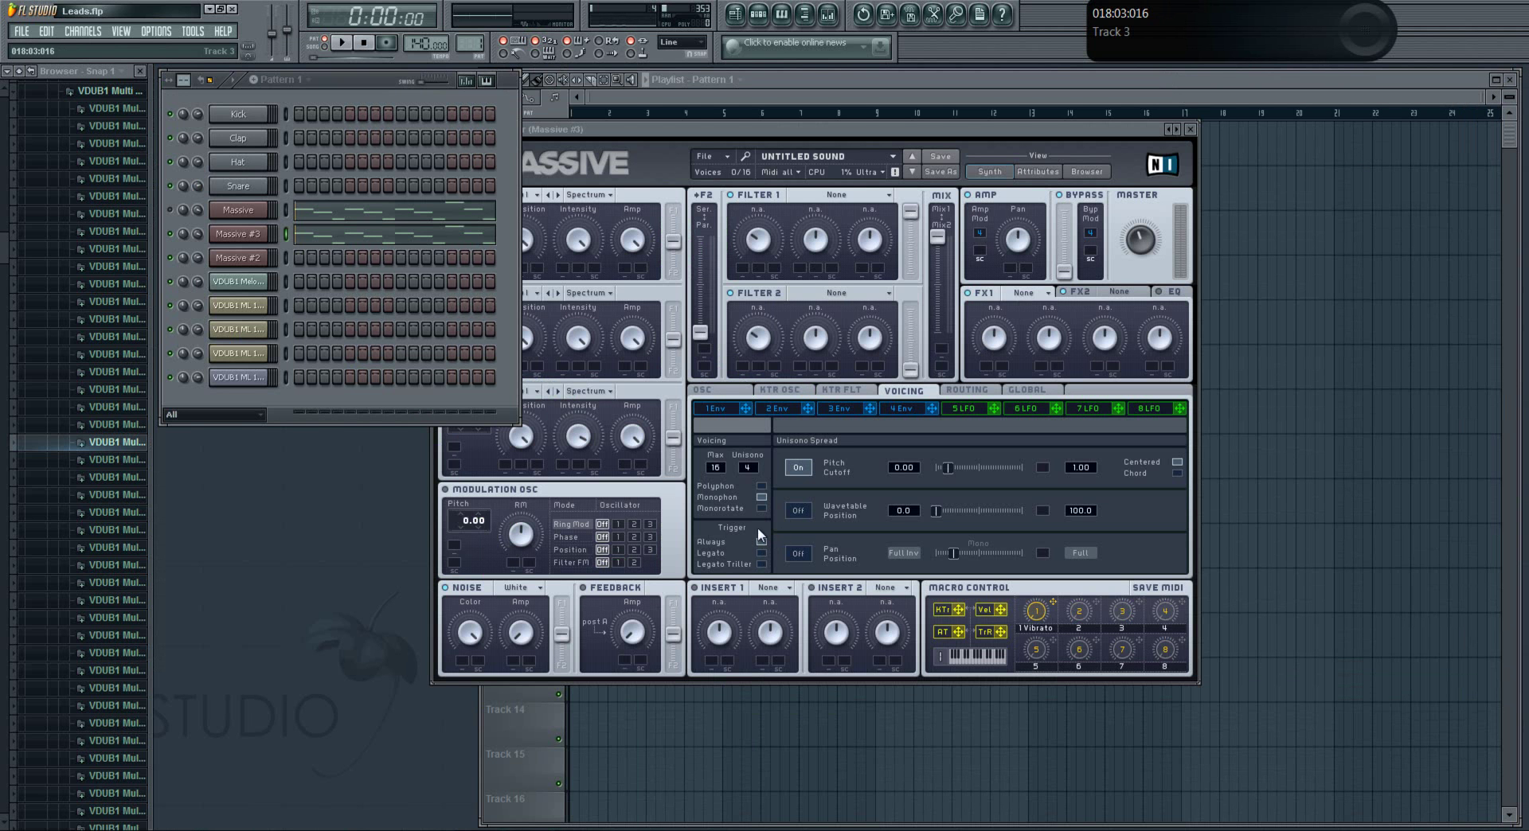
# Step: Return to the Massive plugin window and audition the pattern with monophonic voicing
pyautogui.click(723, 131)
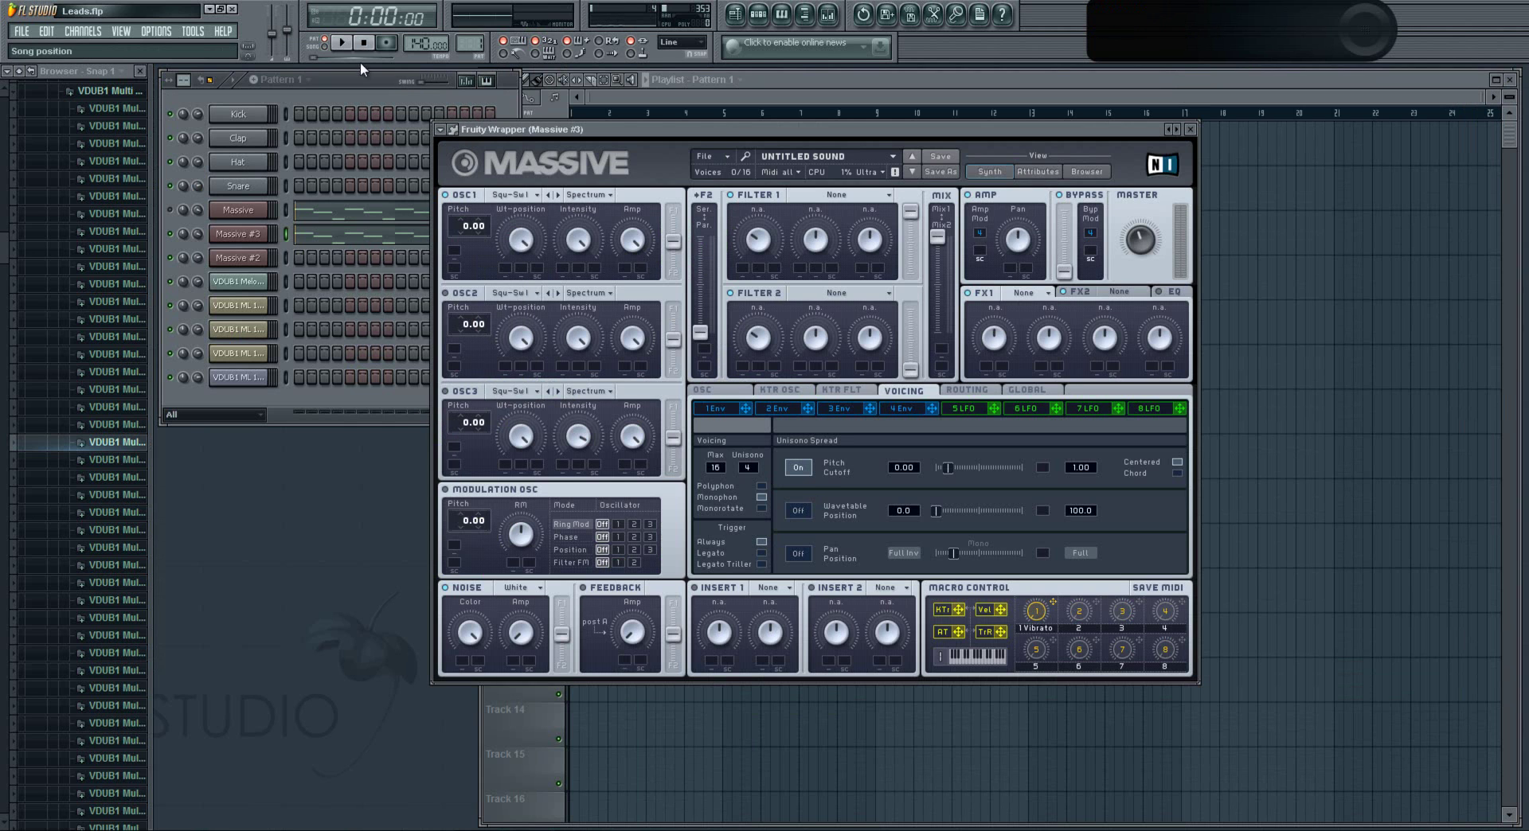
pyautogui.click(343, 44)
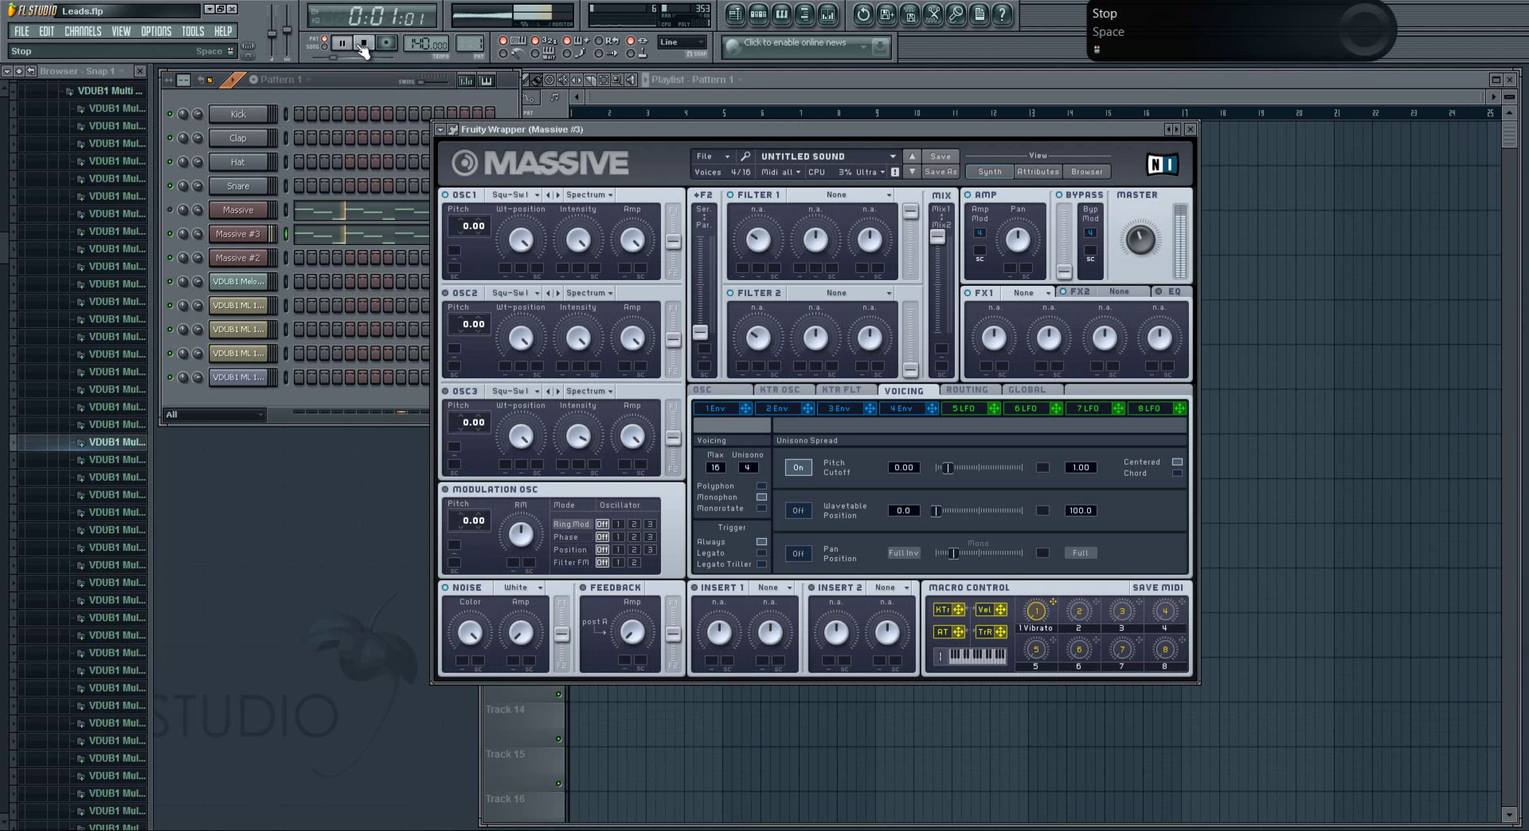
pyautogui.click(364, 43)
# Step: Audition the pattern with the oscillator glide settings open, and raise the Glide Time to about 0.436
pyautogui.click(722, 392)
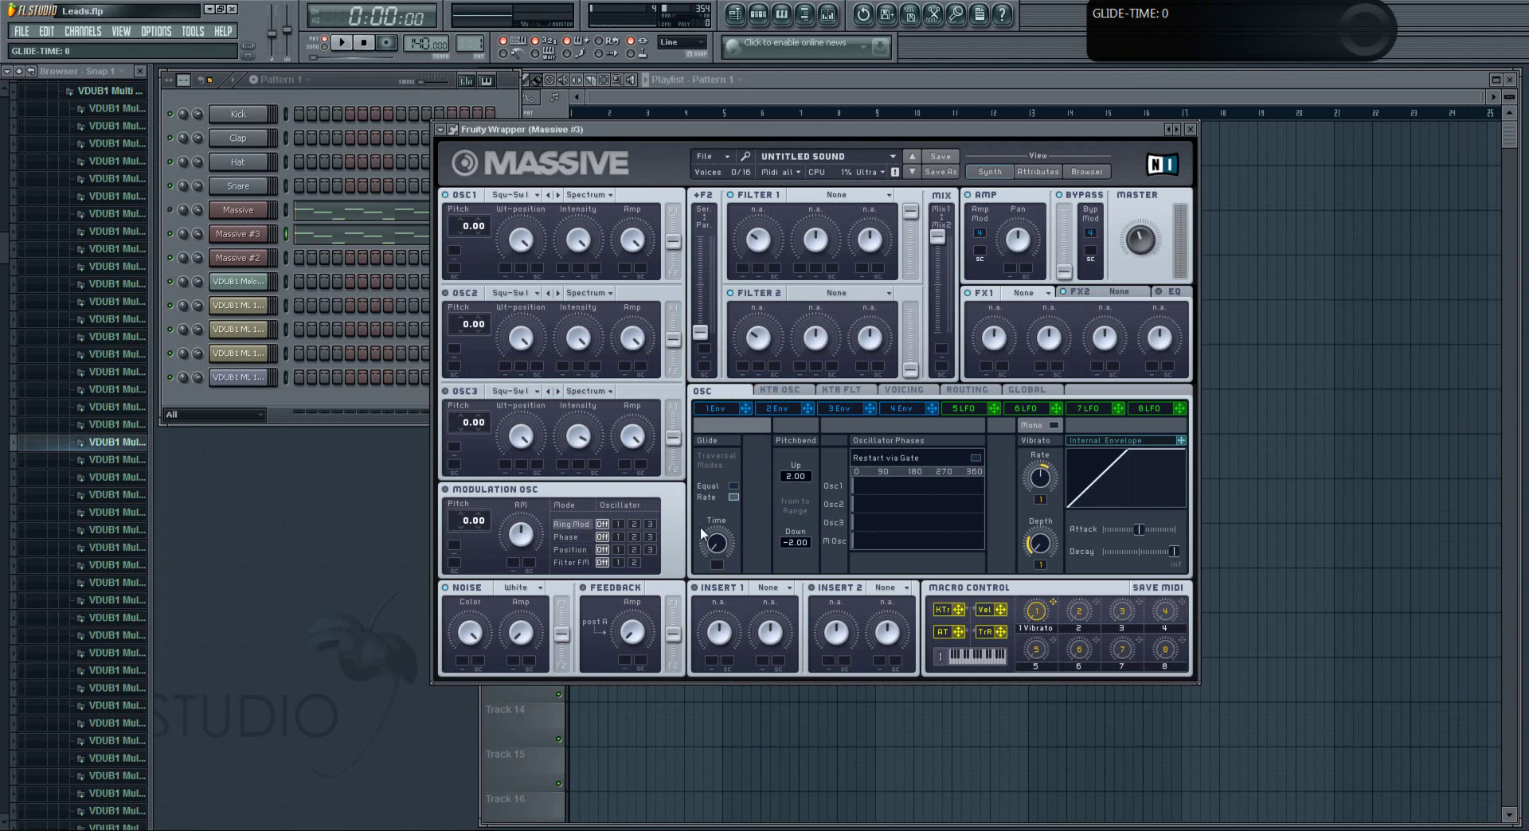
pyautogui.click(344, 46)
pyautogui.click(364, 46)
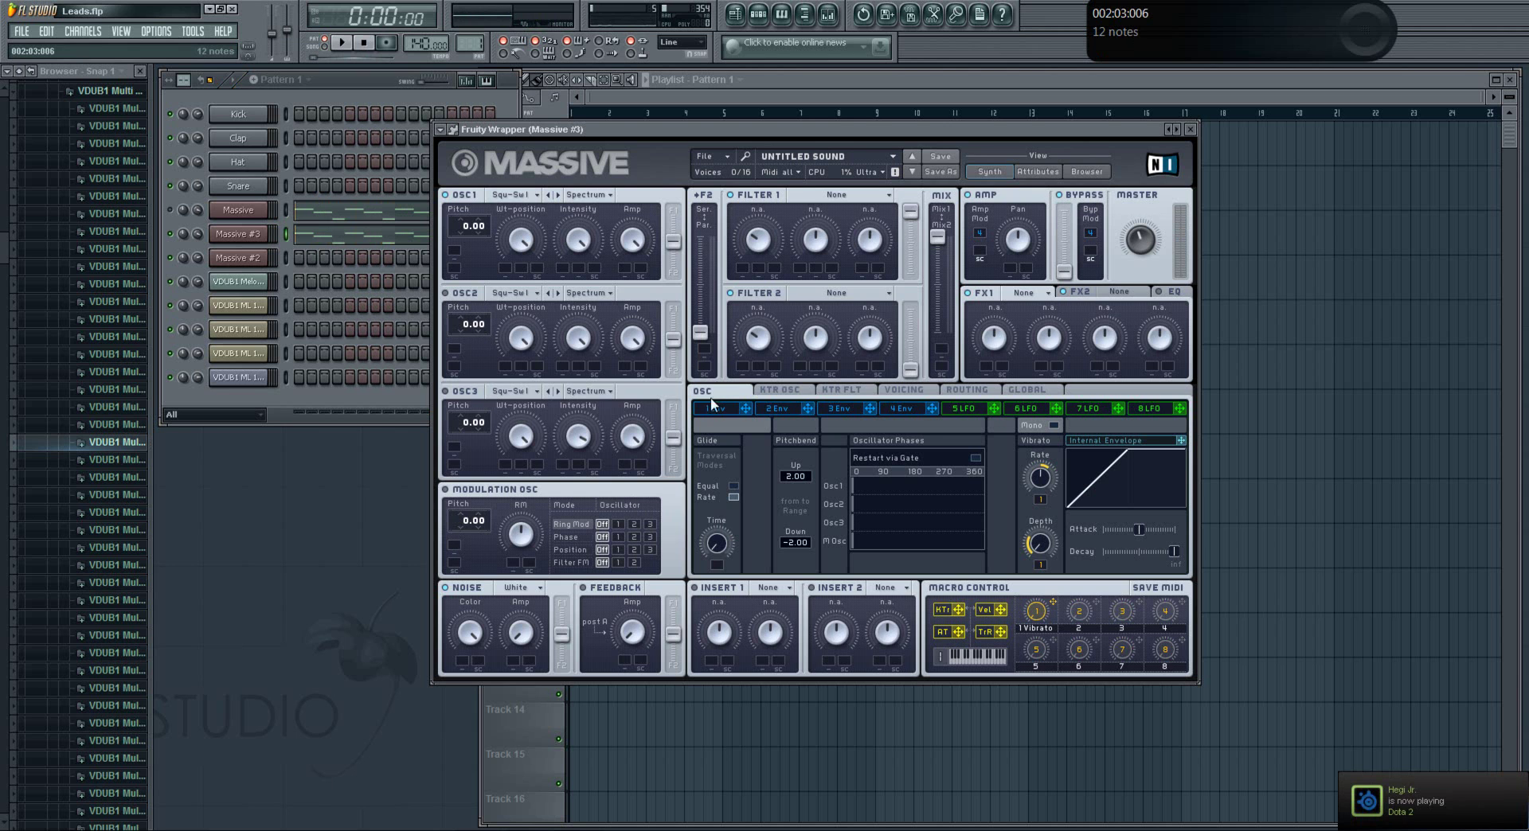
pyautogui.moveTo(719, 512)
pyautogui.mouseDown()
pyautogui.moveTo(715, 553)
pyautogui.moveTo(715, 490)
pyautogui.mouseUp()
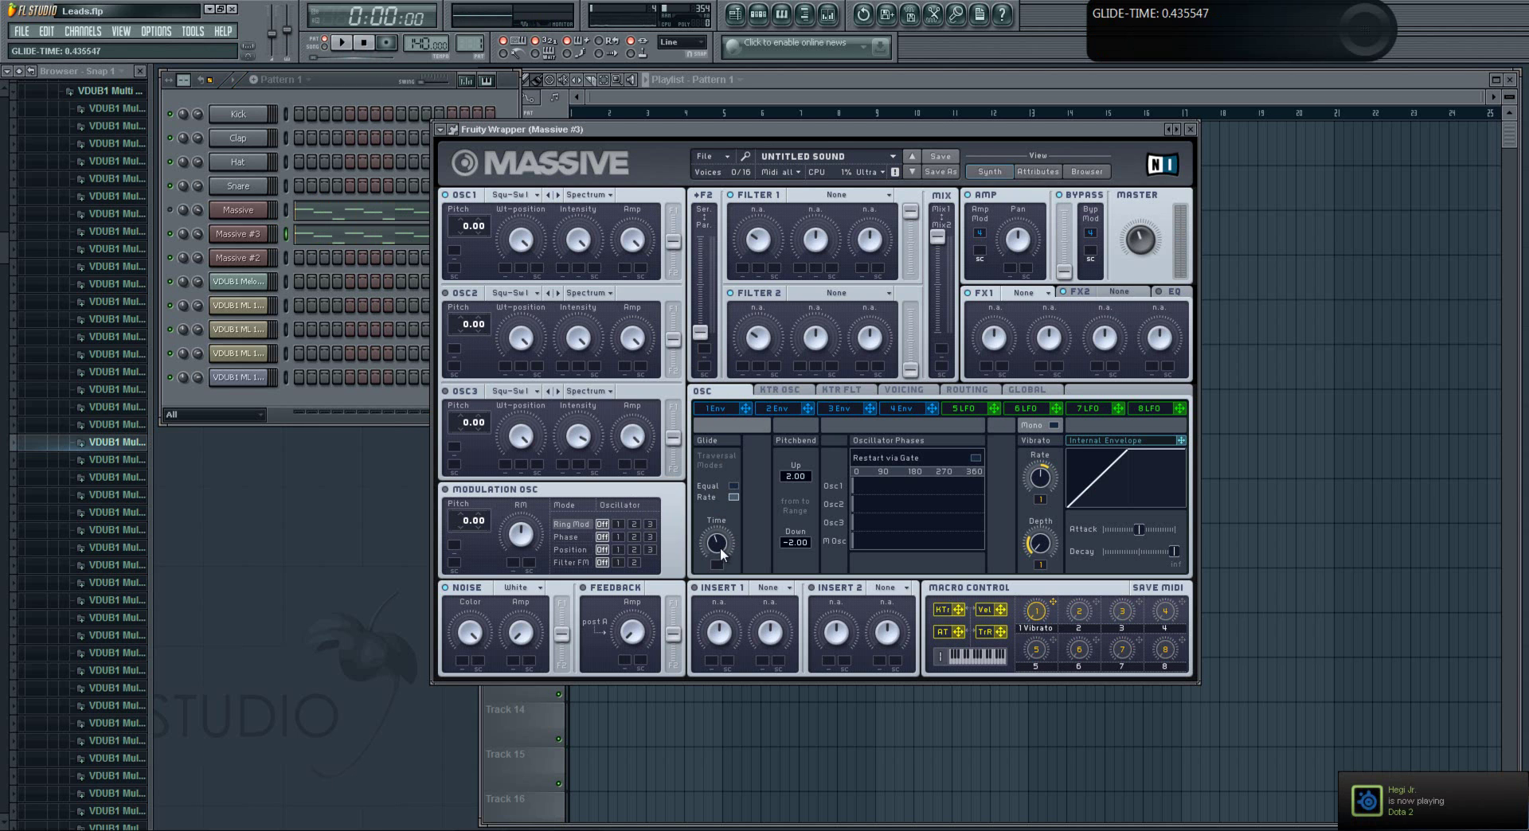
# Step: Adjust the oscillator Glide Time while auditioning the pattern
pyautogui.click(347, 47)
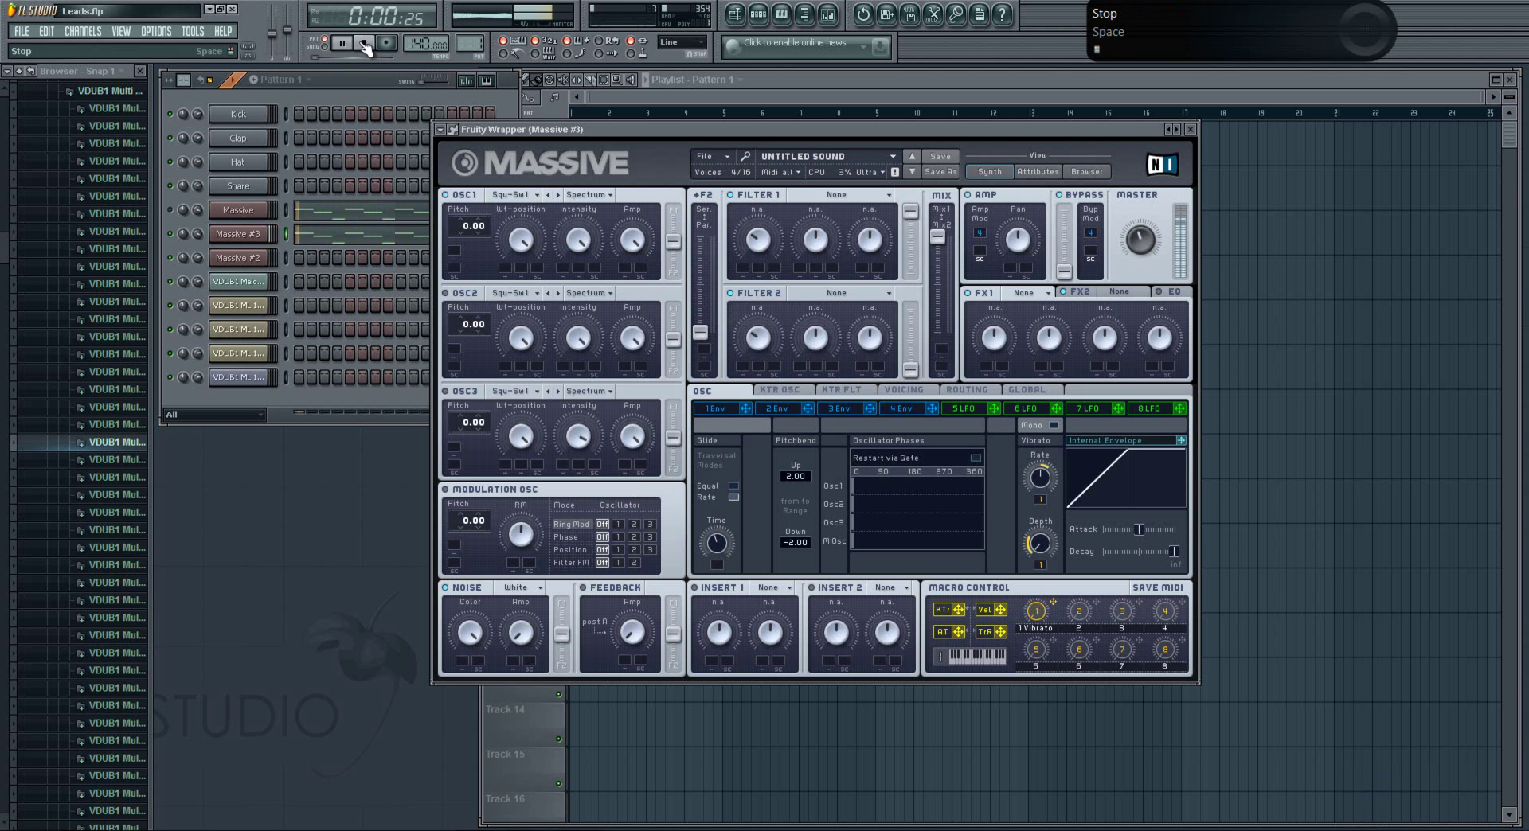
pyautogui.moveTo(707, 543); pyautogui.dragTo(723, 569)
pyautogui.click(364, 42)
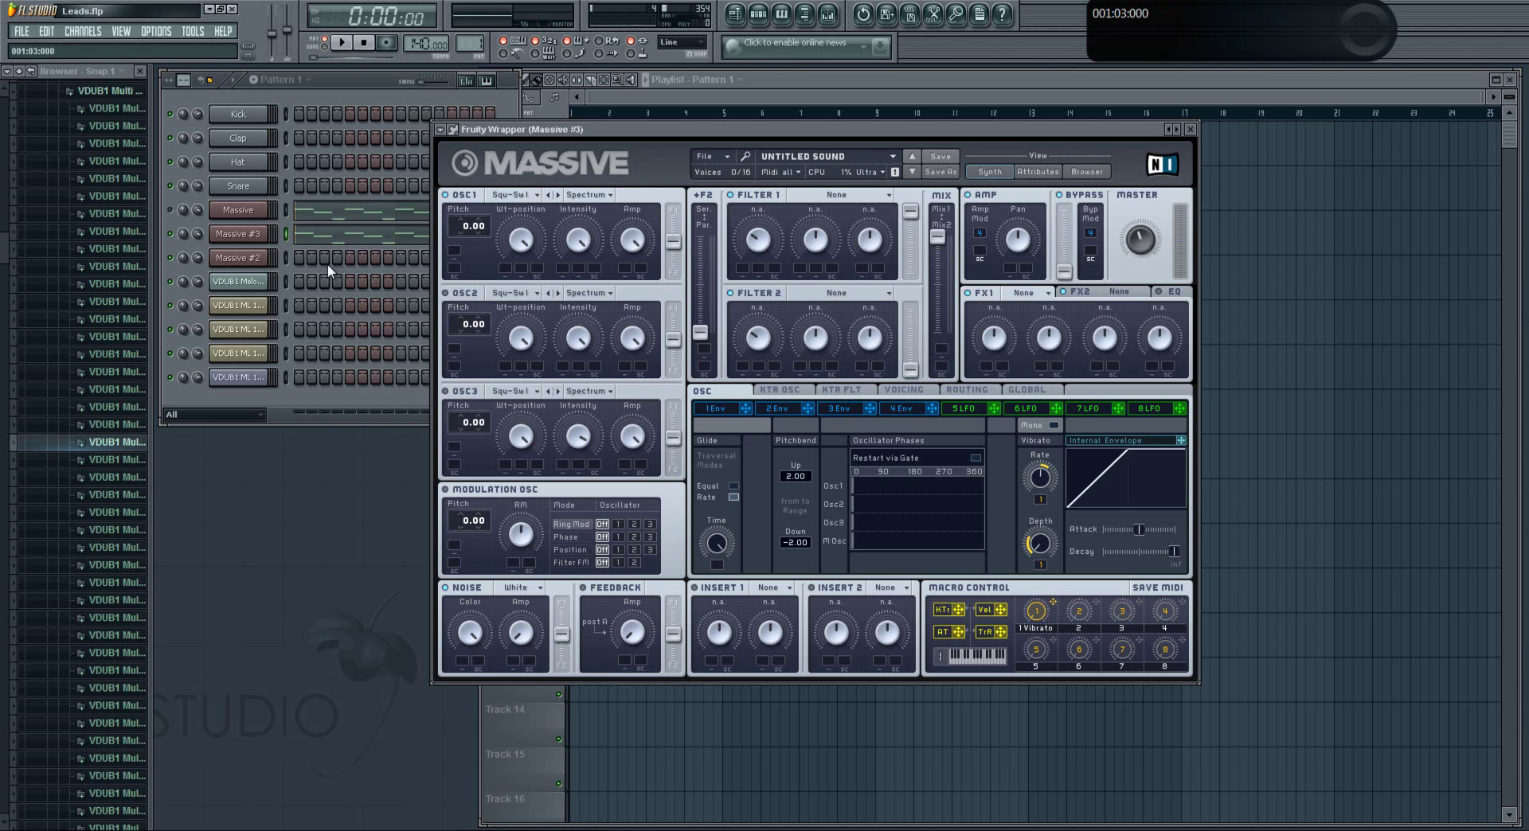
# Step: Audition the pattern twice with the adjusted glide
pyautogui.click(344, 48)
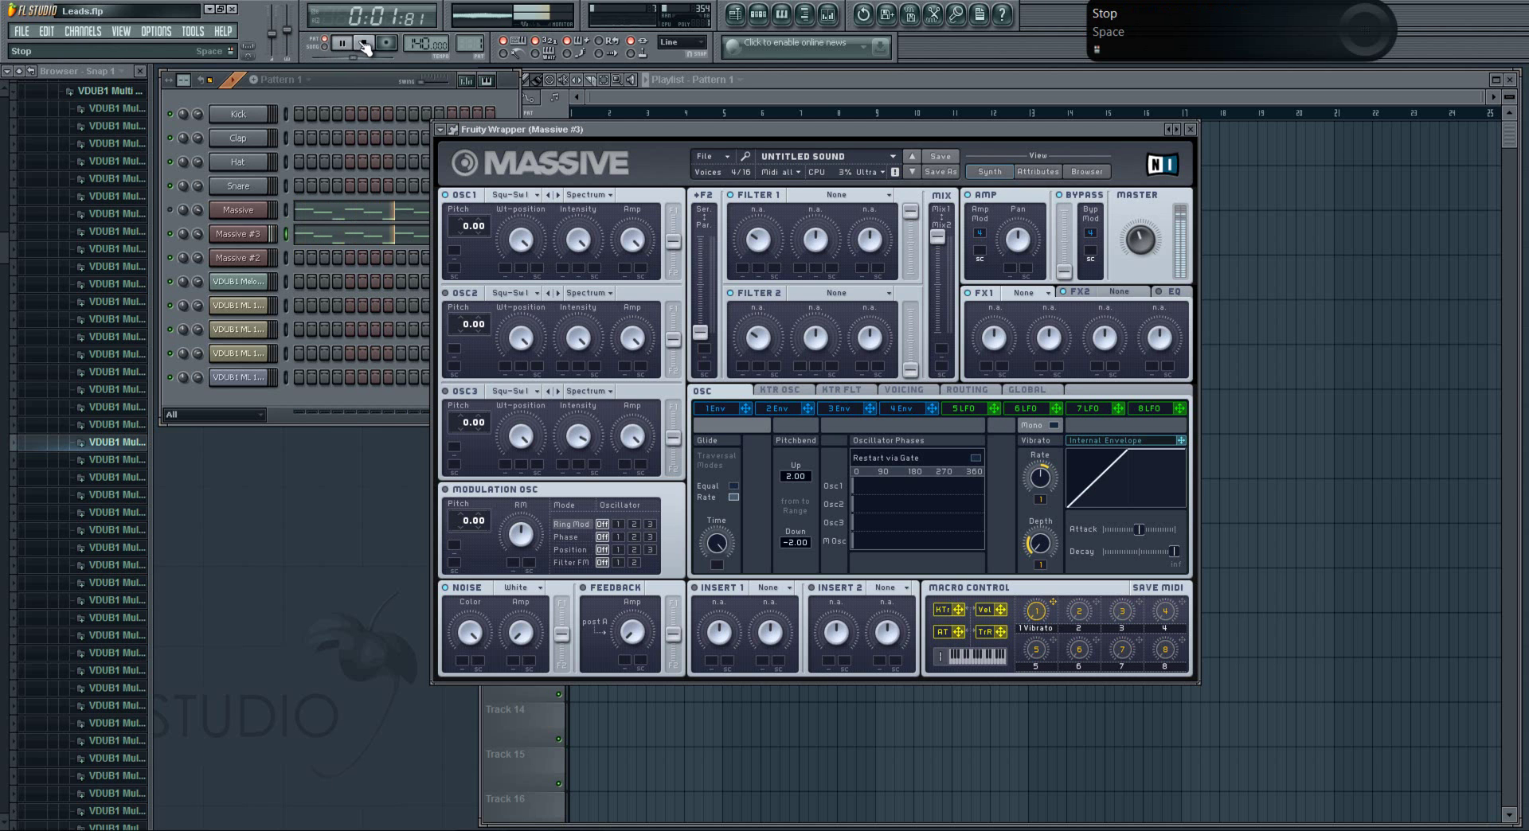
pyautogui.click(364, 48)
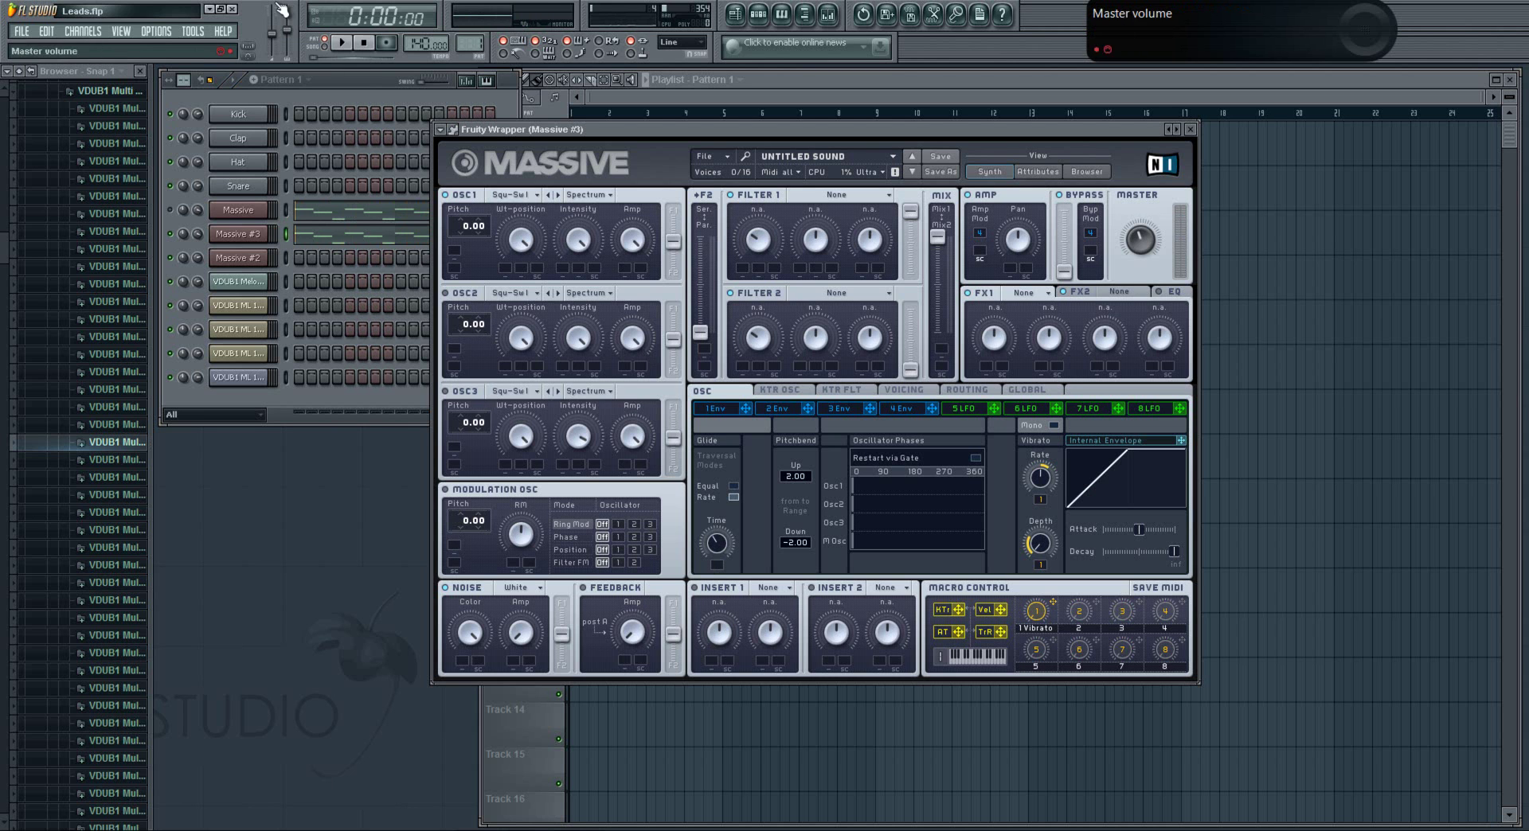
pyautogui.click(340, 43)
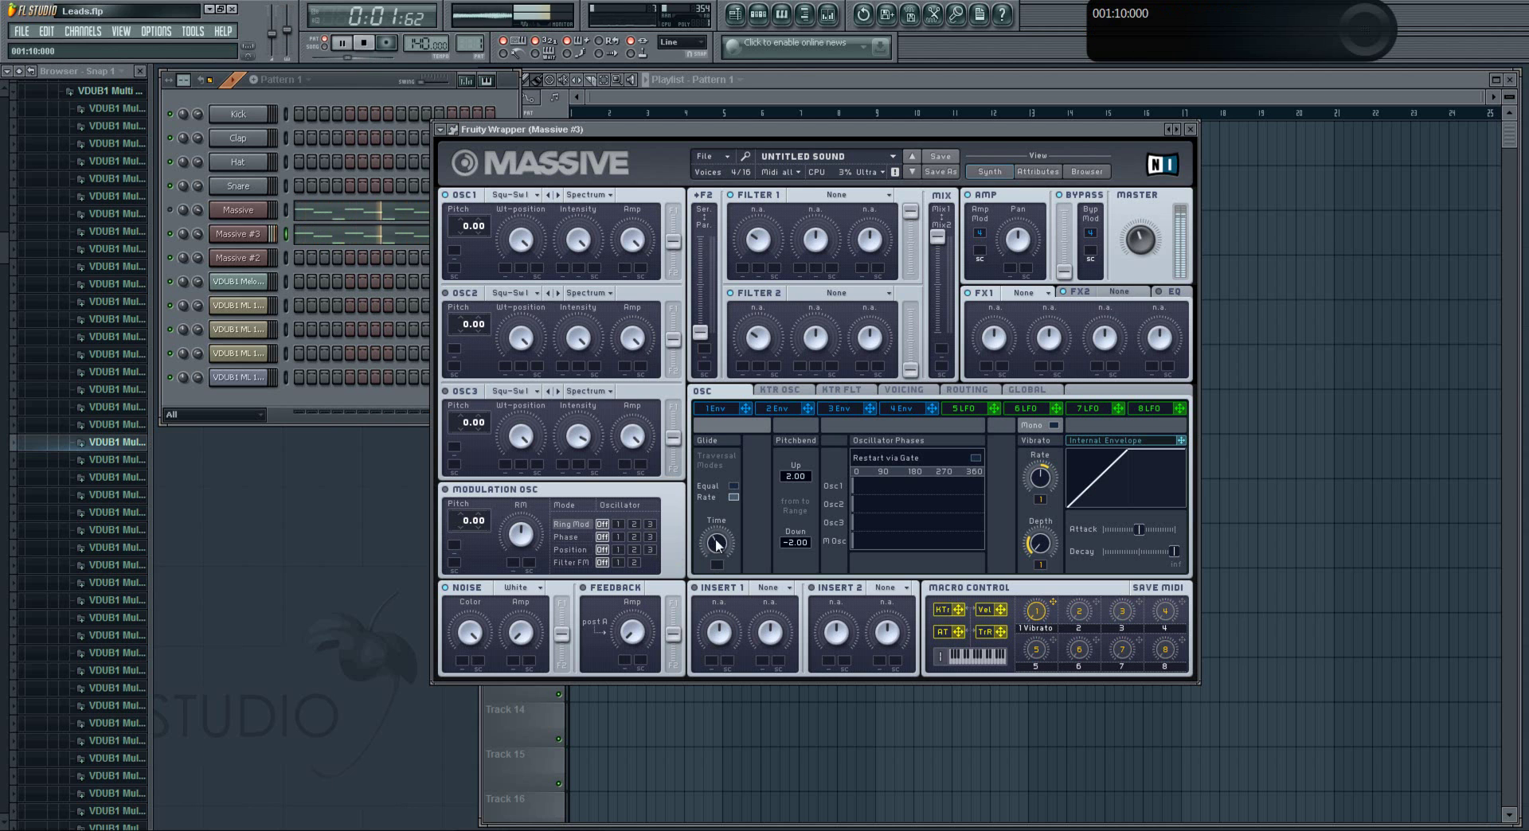
pyautogui.click(364, 43)
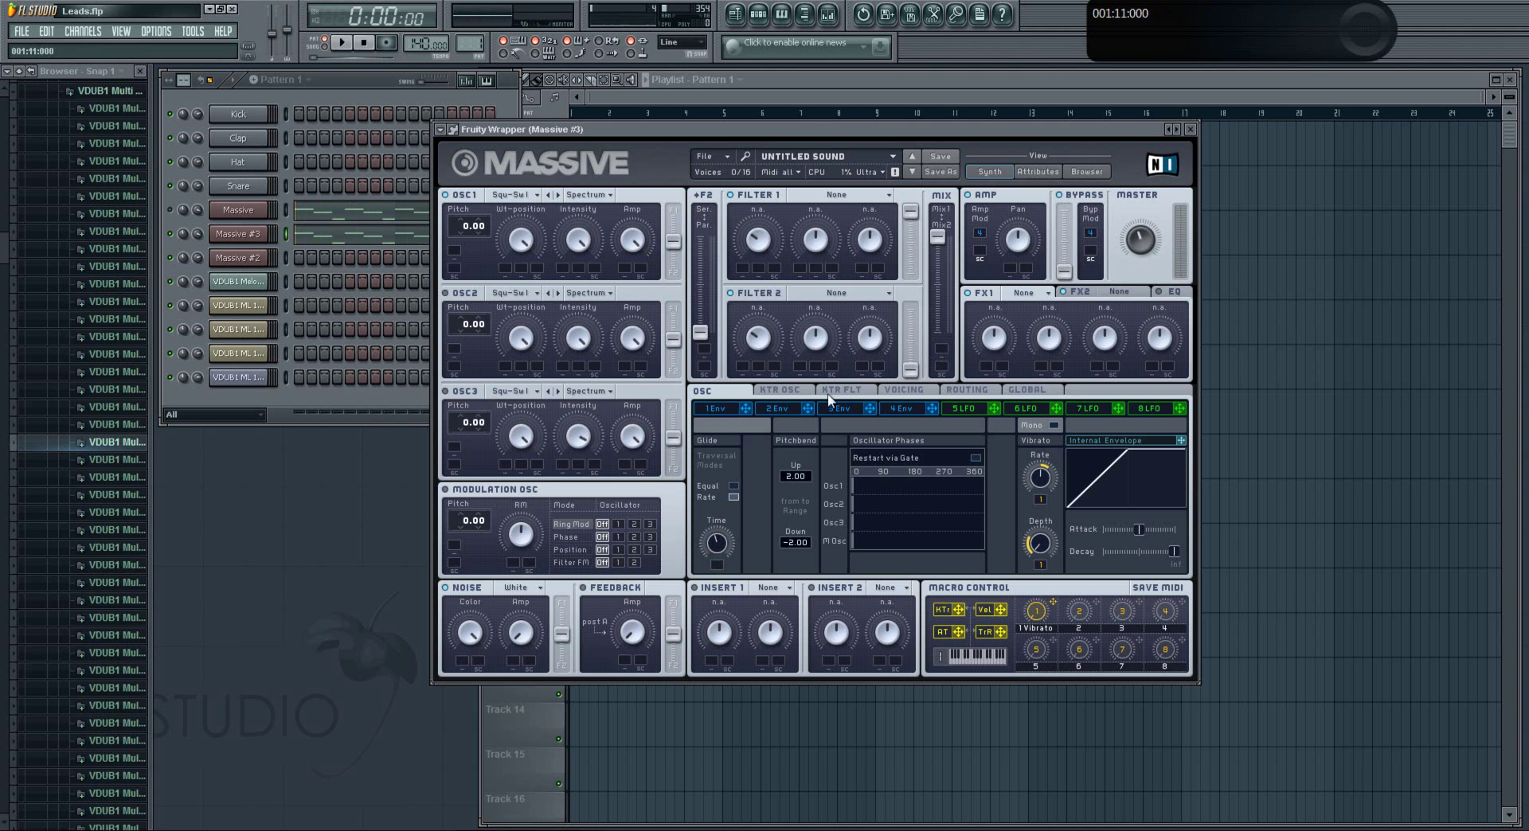
# Step: Review Massive's envelope 4, voicing and oscillator glide settings
pyautogui.click(903, 408)
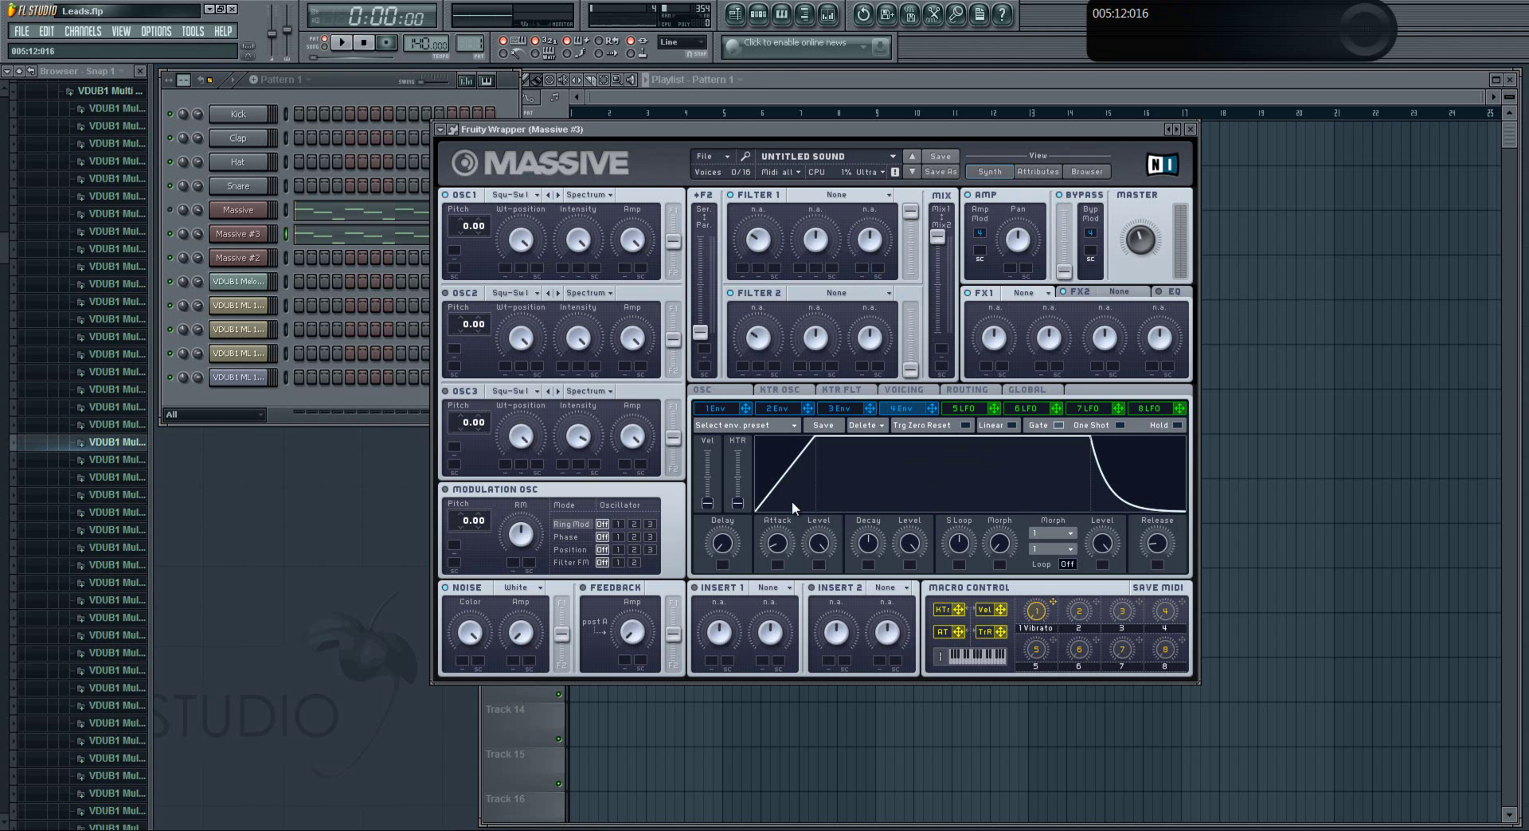
pyautogui.click(725, 156)
pyautogui.click(754, 129)
pyautogui.click(906, 390)
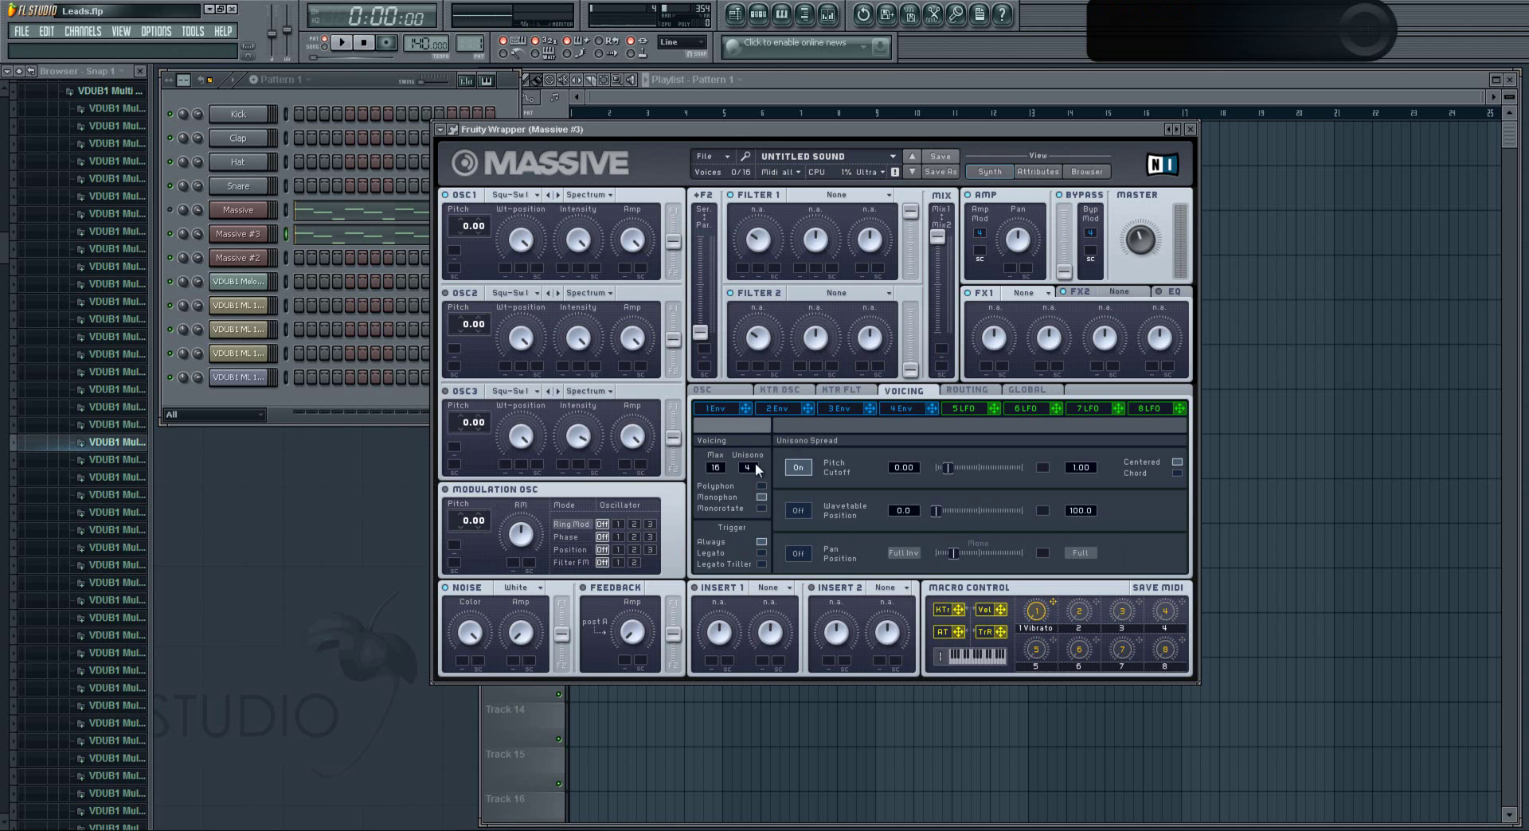
pyautogui.click(704, 391)
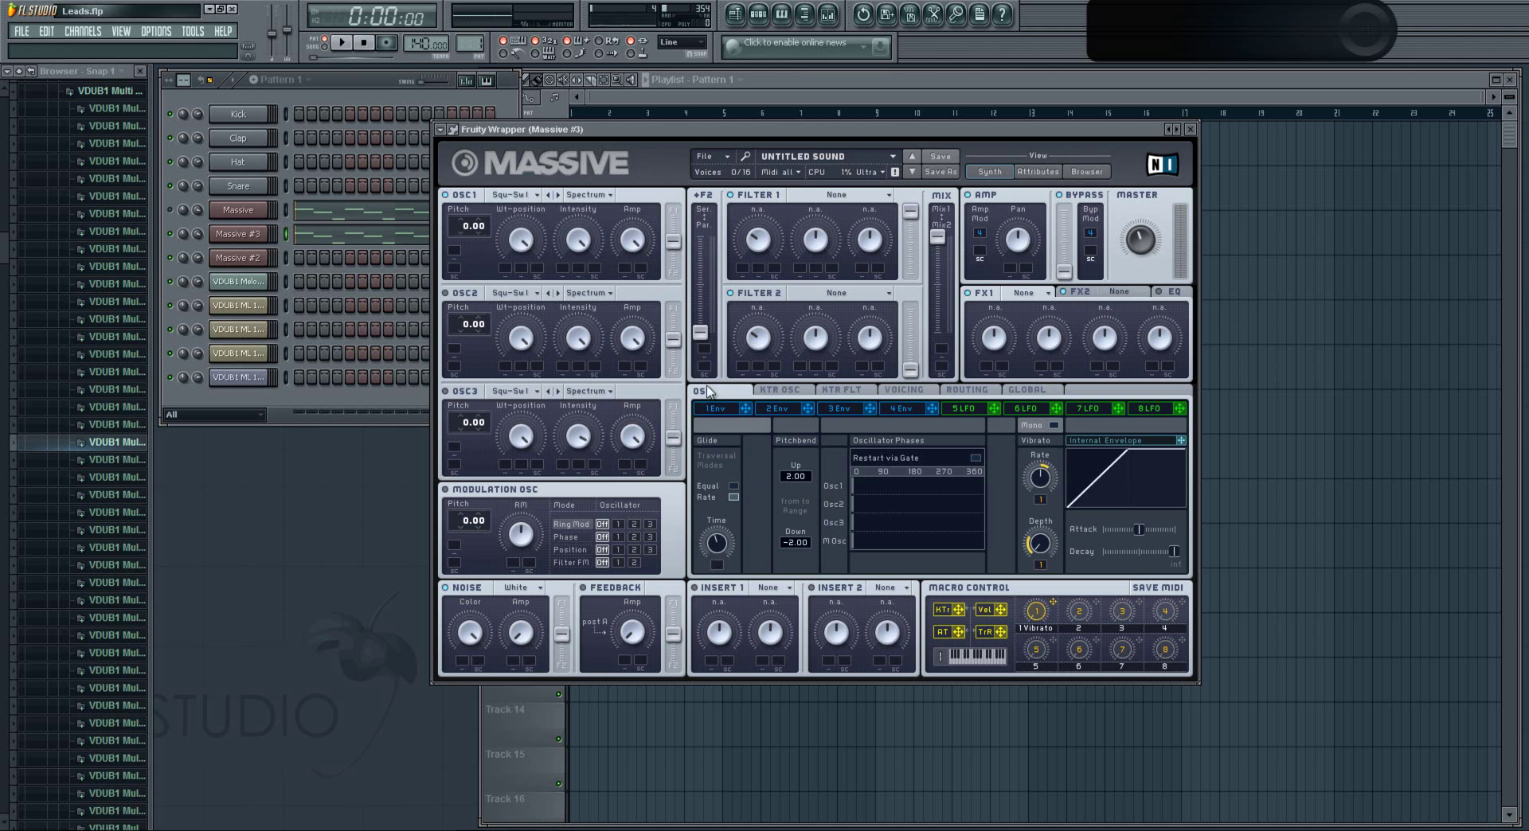
pyautogui.click(912, 391)
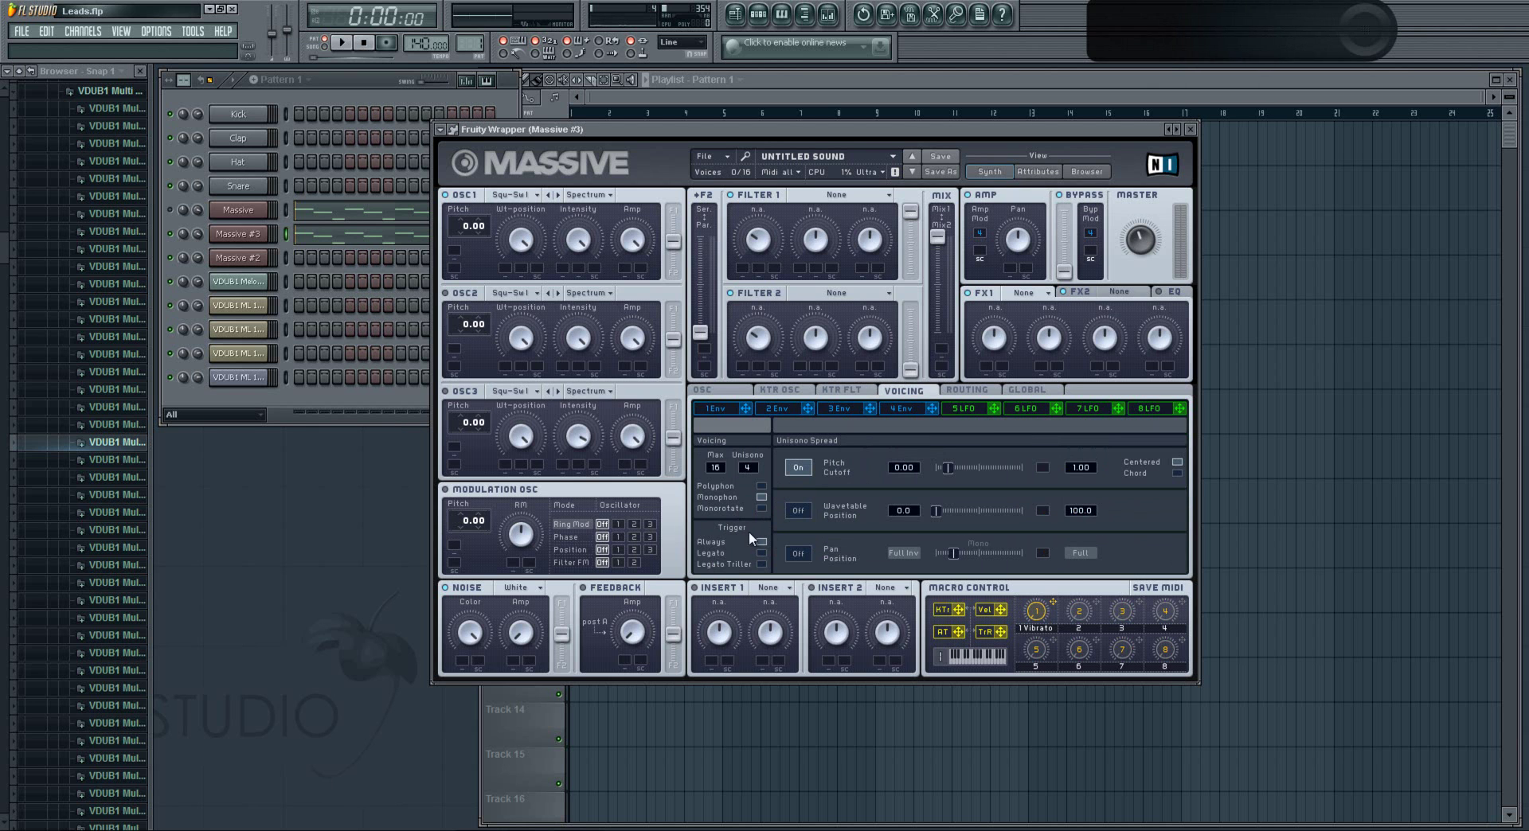
# Step: Try lowering envelope 4's decay level while auditioning the pattern, and restore the full level
pyautogui.click(892, 408)
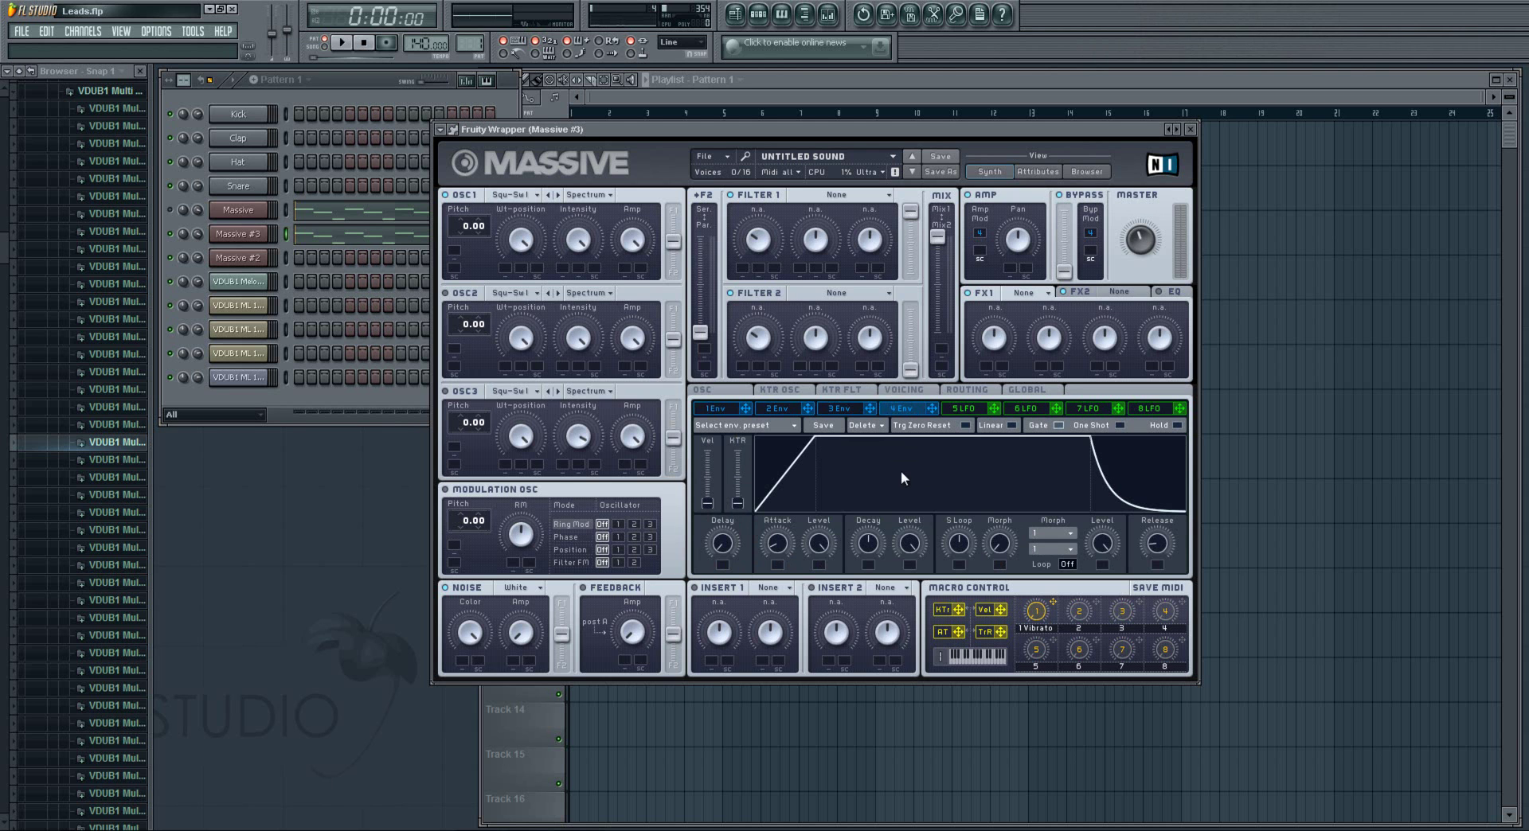
pyautogui.click(911, 538)
pyautogui.moveTo(909, 535); pyautogui.dragTo(943, 551)
pyautogui.click(346, 43)
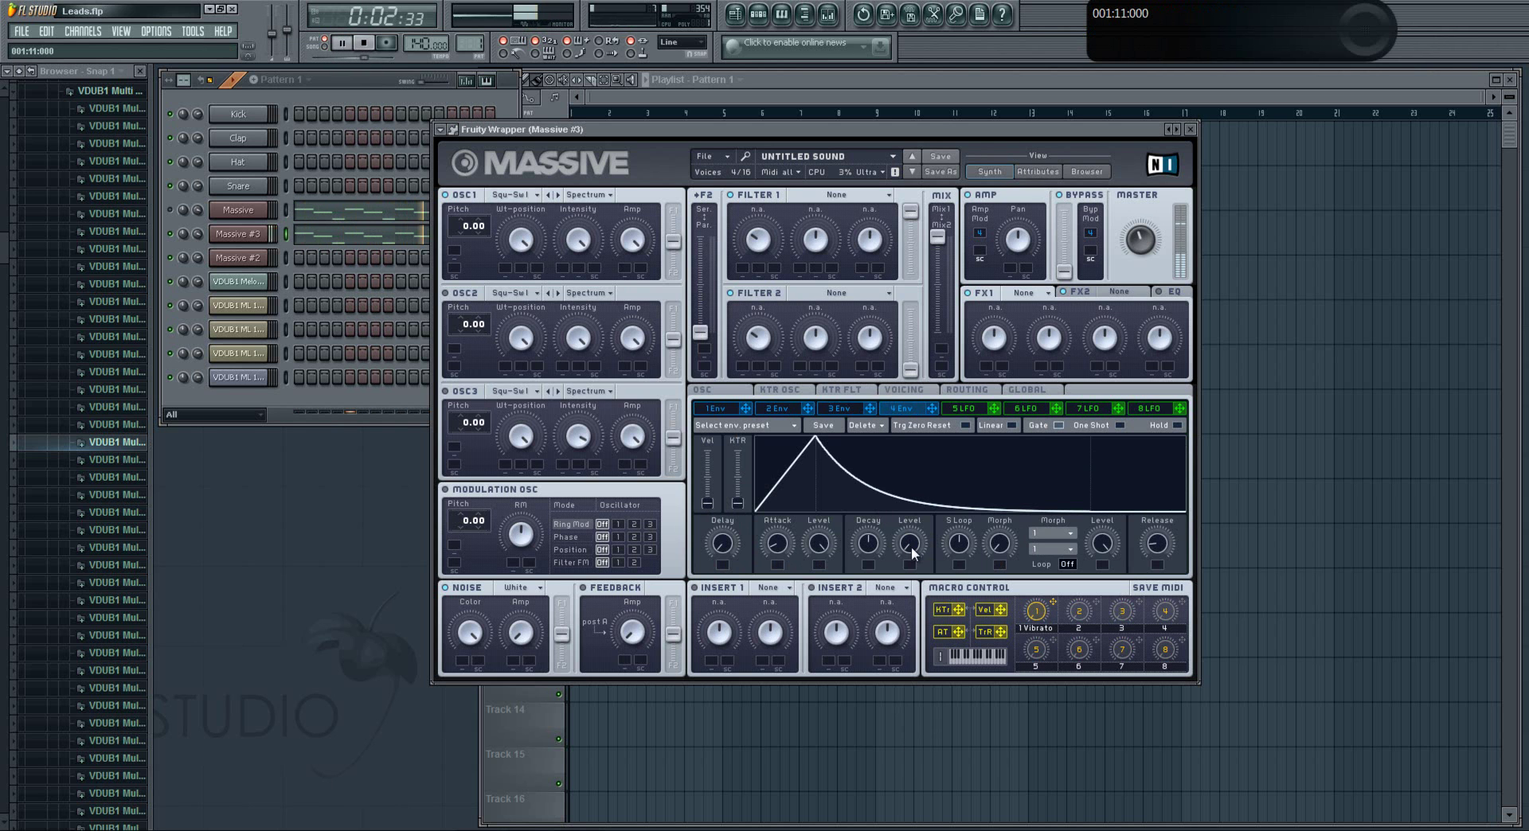
pyautogui.moveTo(911, 546); pyautogui.dragTo(893, 500)
pyautogui.click(364, 43)
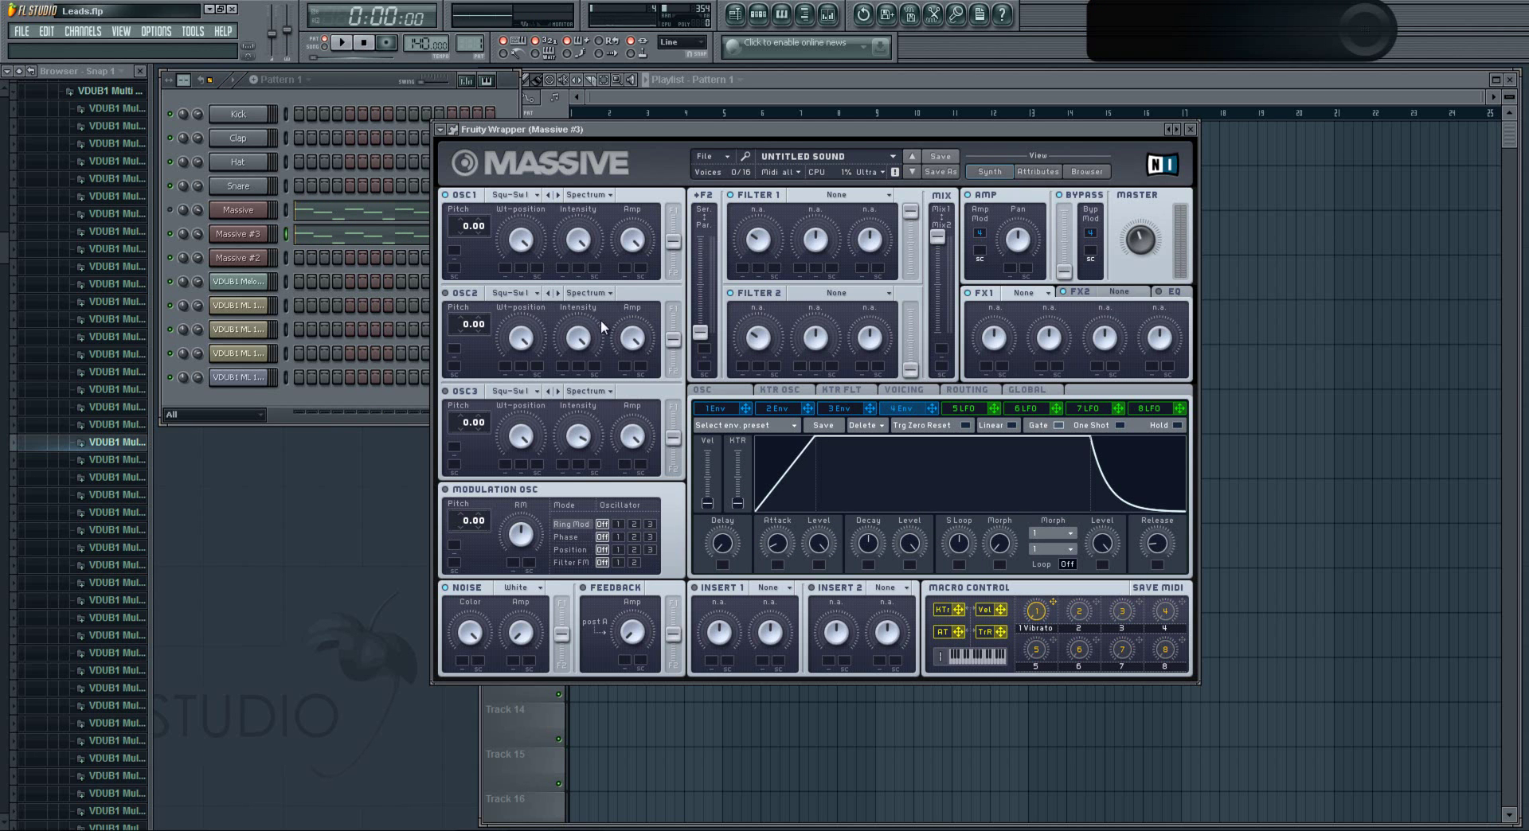
# Step: Choose the Additivmix II wavetable for OSC1 and set its Wt-position to about 0.71 while auditioning the pattern
pyautogui.click(508, 195)
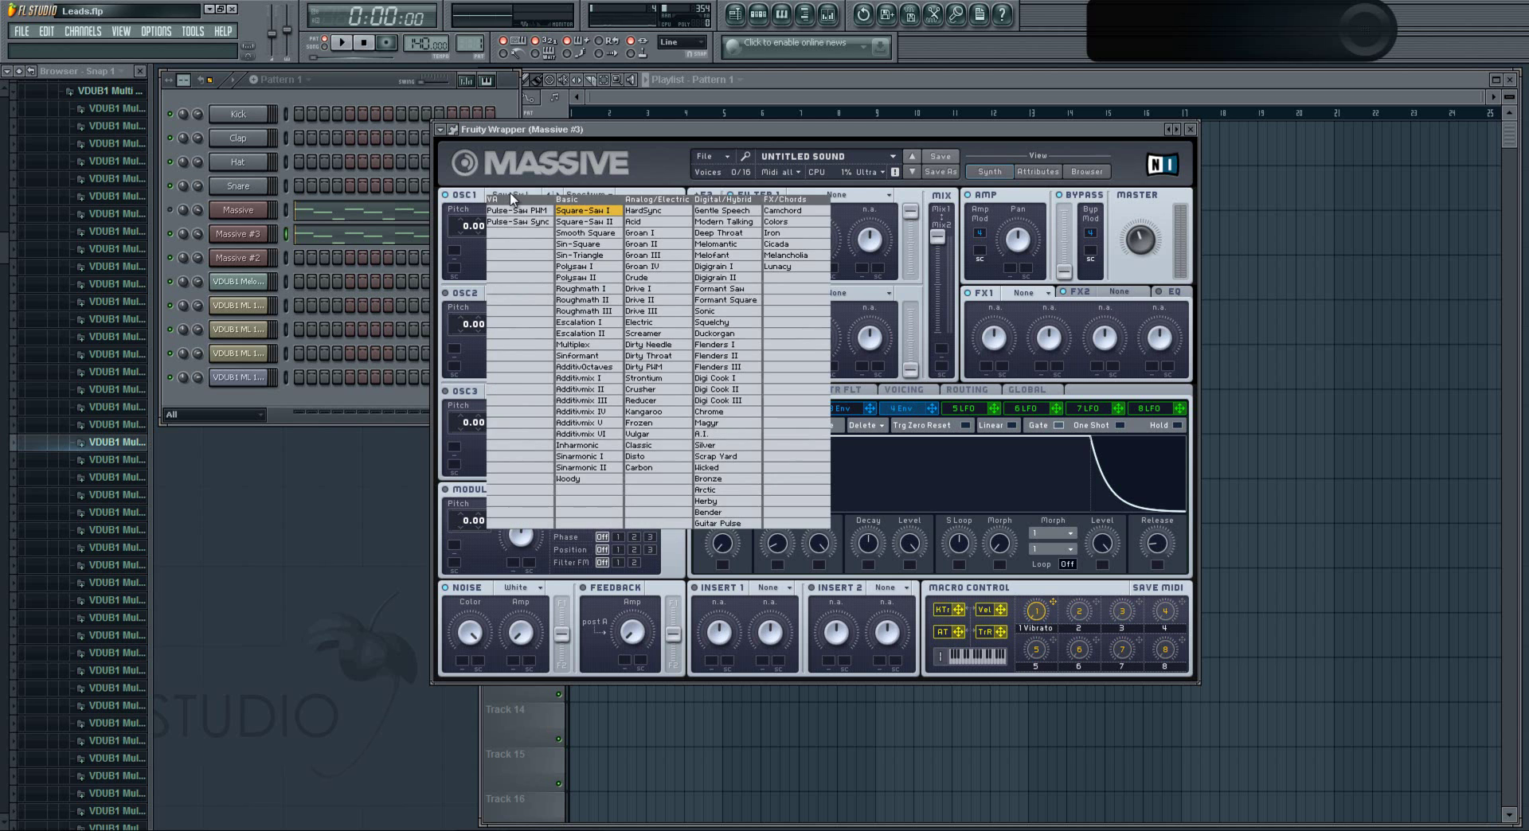
pyautogui.click(556, 156)
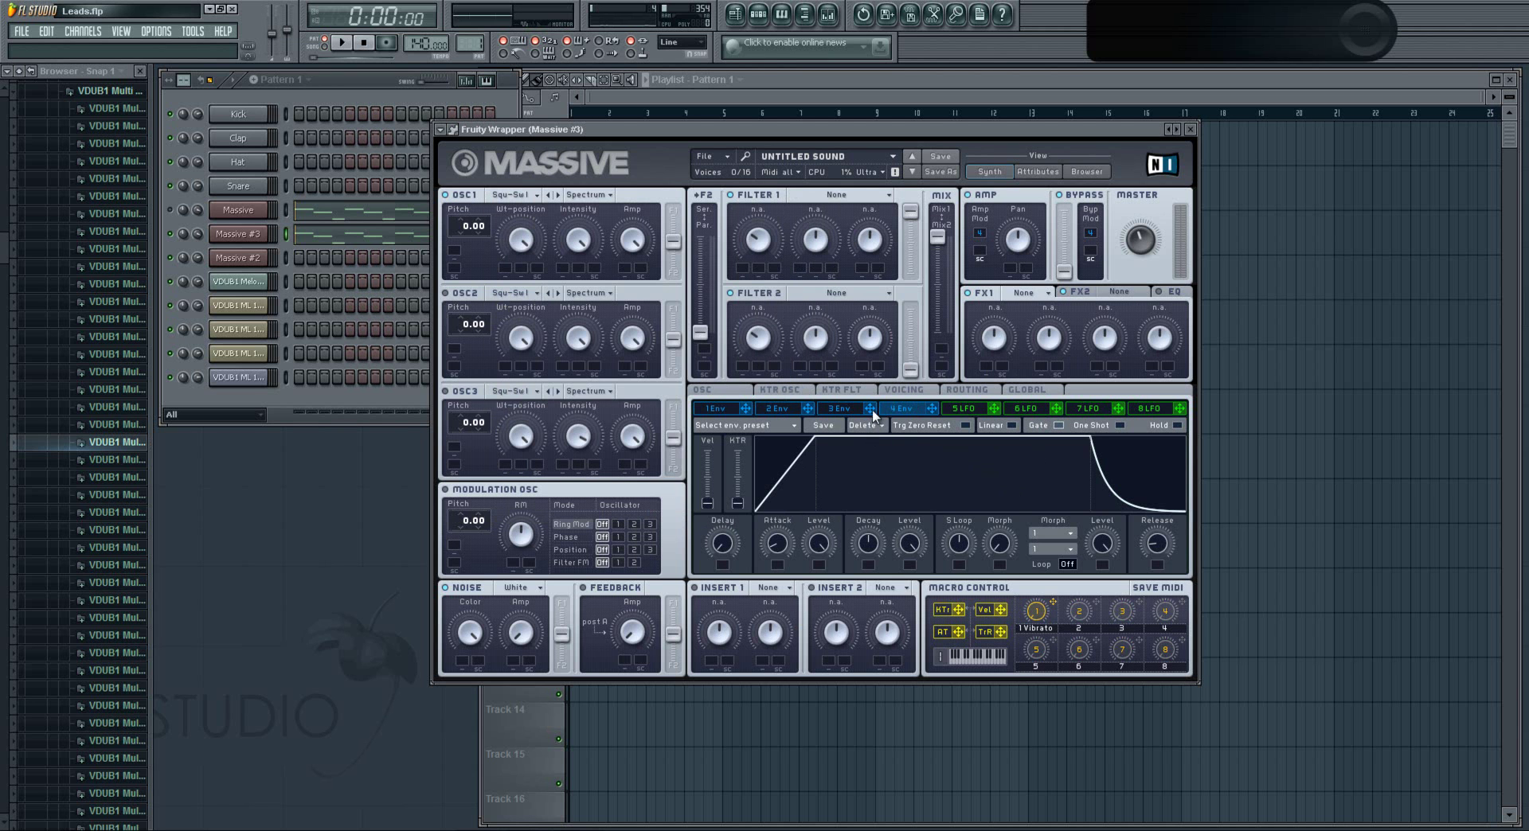
pyautogui.click(345, 45)
pyautogui.click(558, 195)
pyautogui.click(558, 194)
pyautogui.click(526, 194)
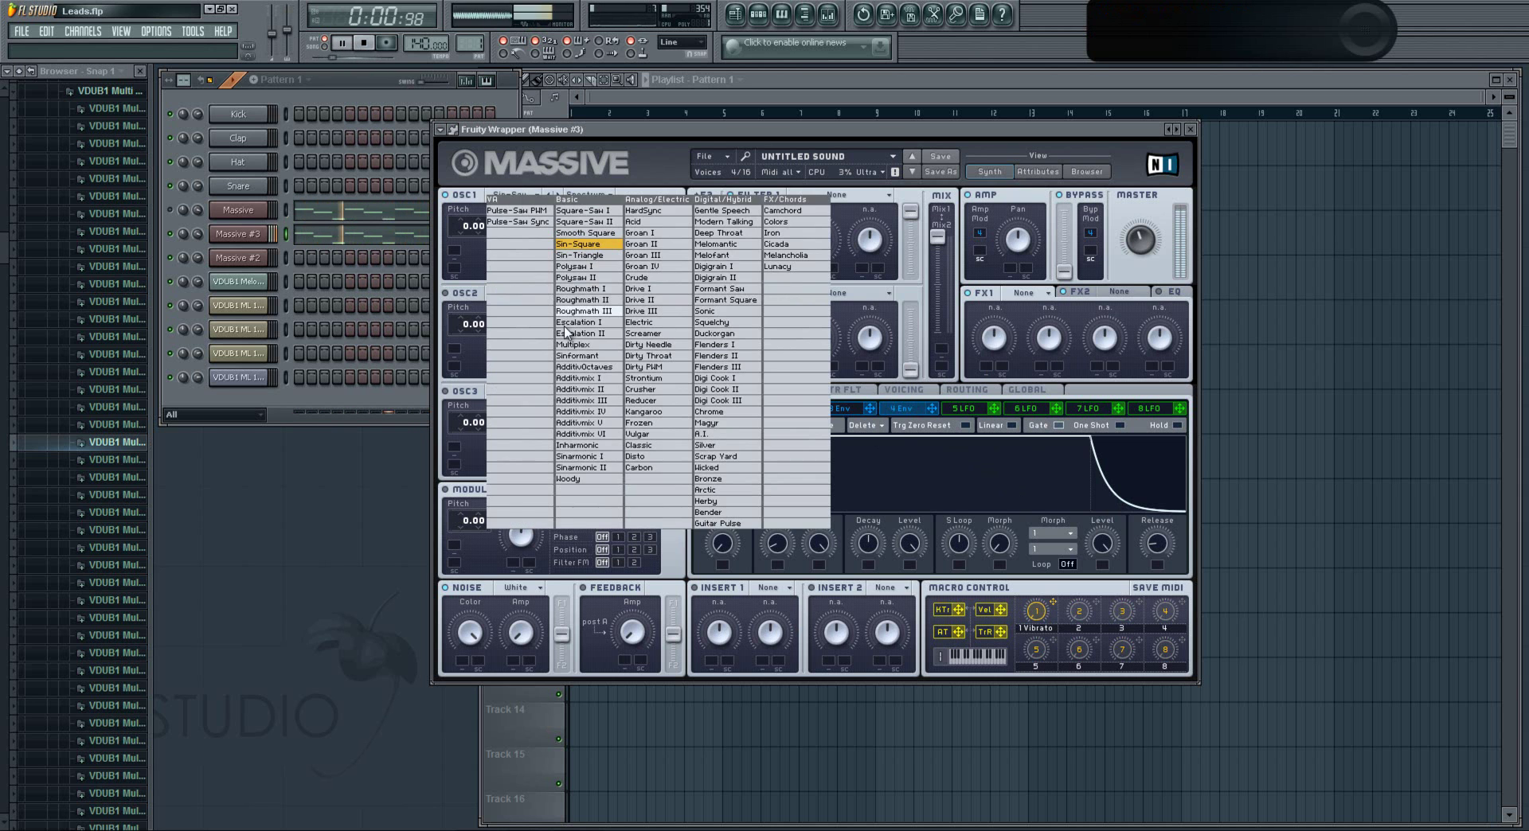
pyautogui.click(599, 379)
pyautogui.click(558, 194)
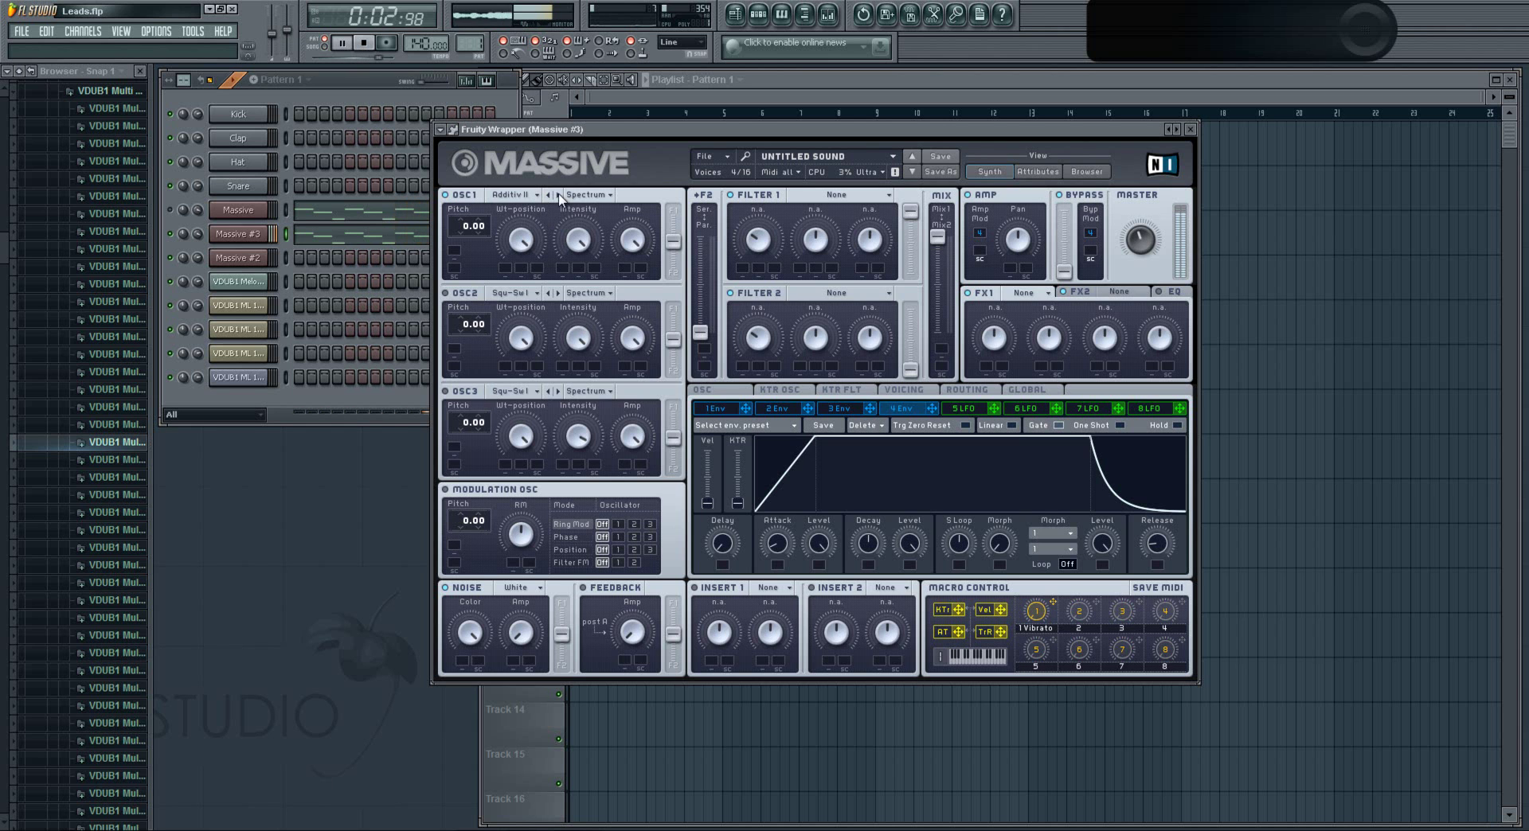
pyautogui.moveTo(579, 239); pyautogui.dragTo(521, 239)
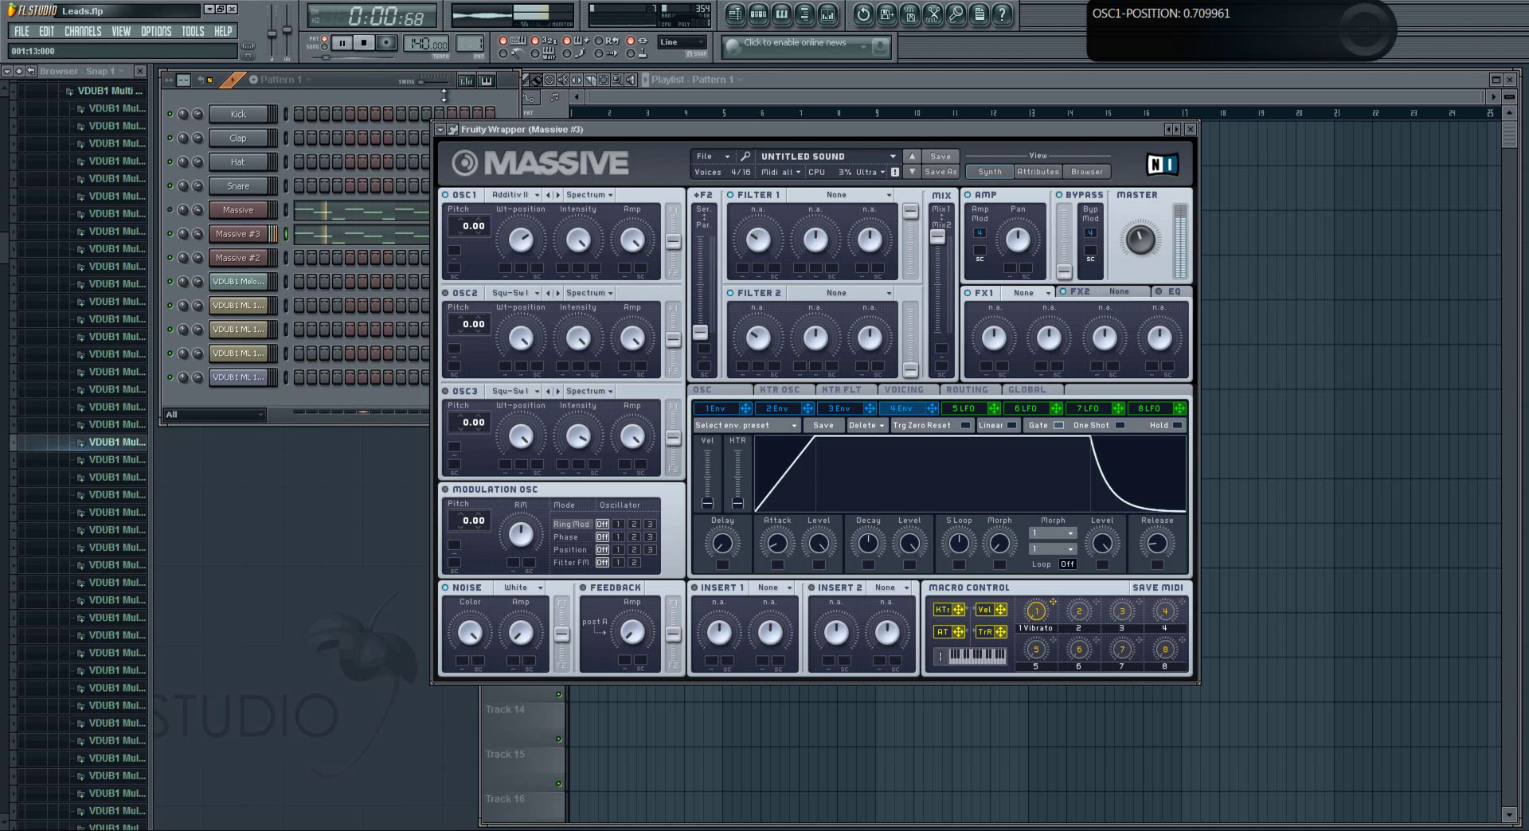
pyautogui.press('space')
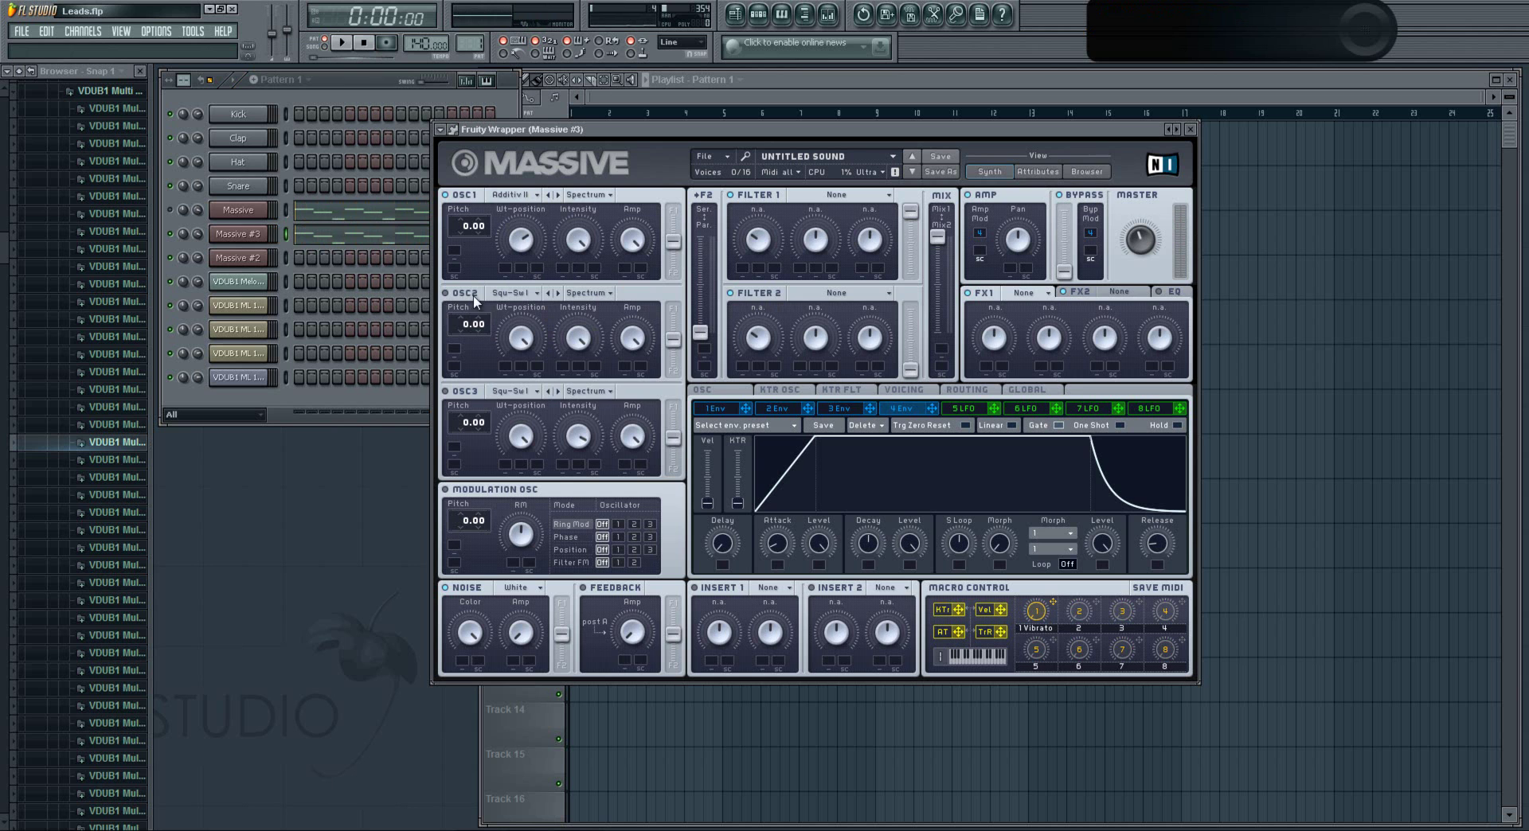
# Step: Lower OSC2's Amp to about 0.77 and play the pattern
pyautogui.moveTo(632, 337); pyautogui.dragTo(635, 363)
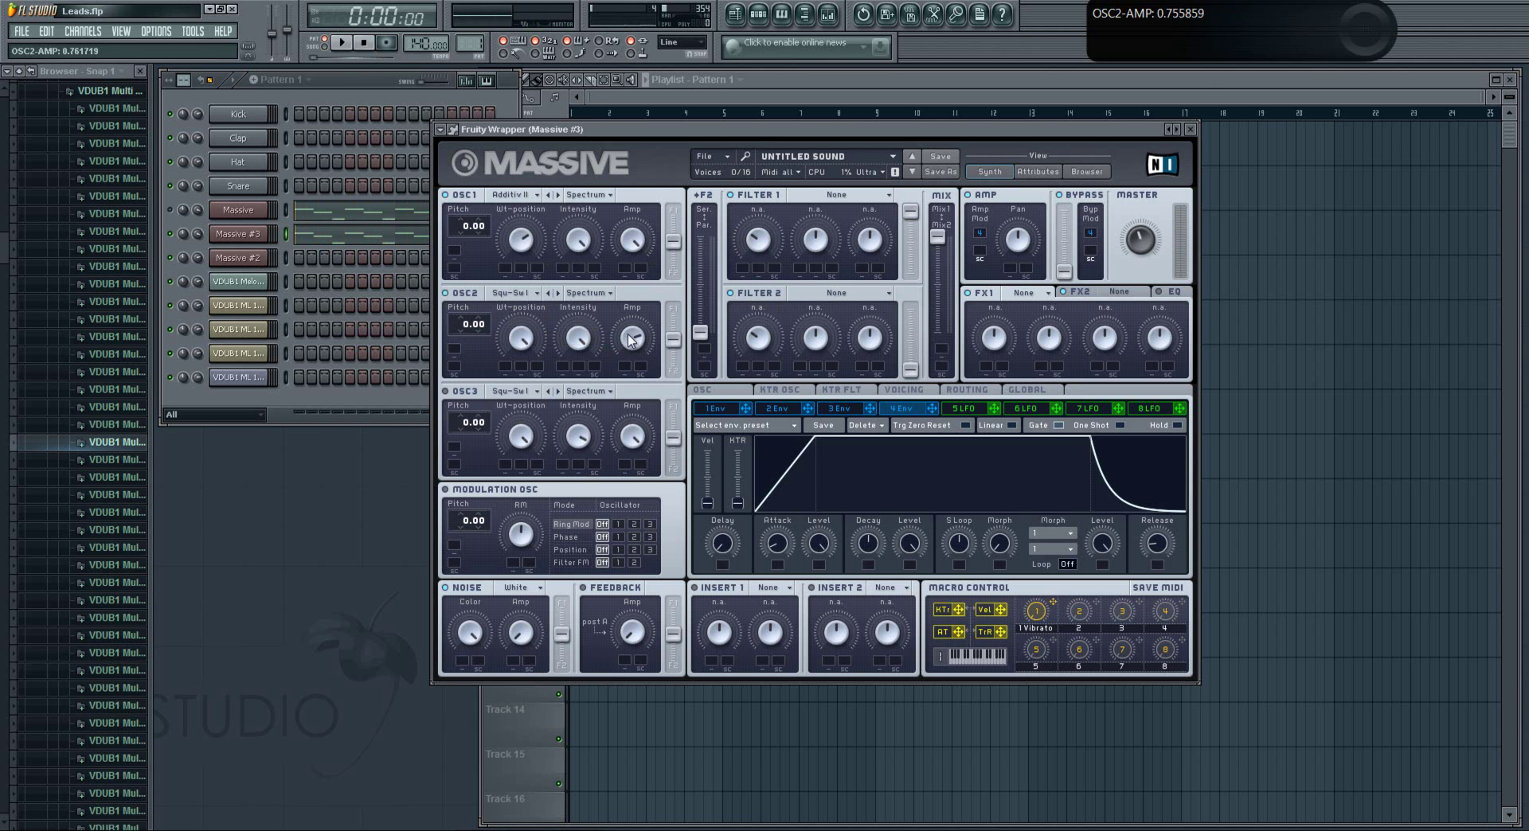
pyautogui.click(355, 47)
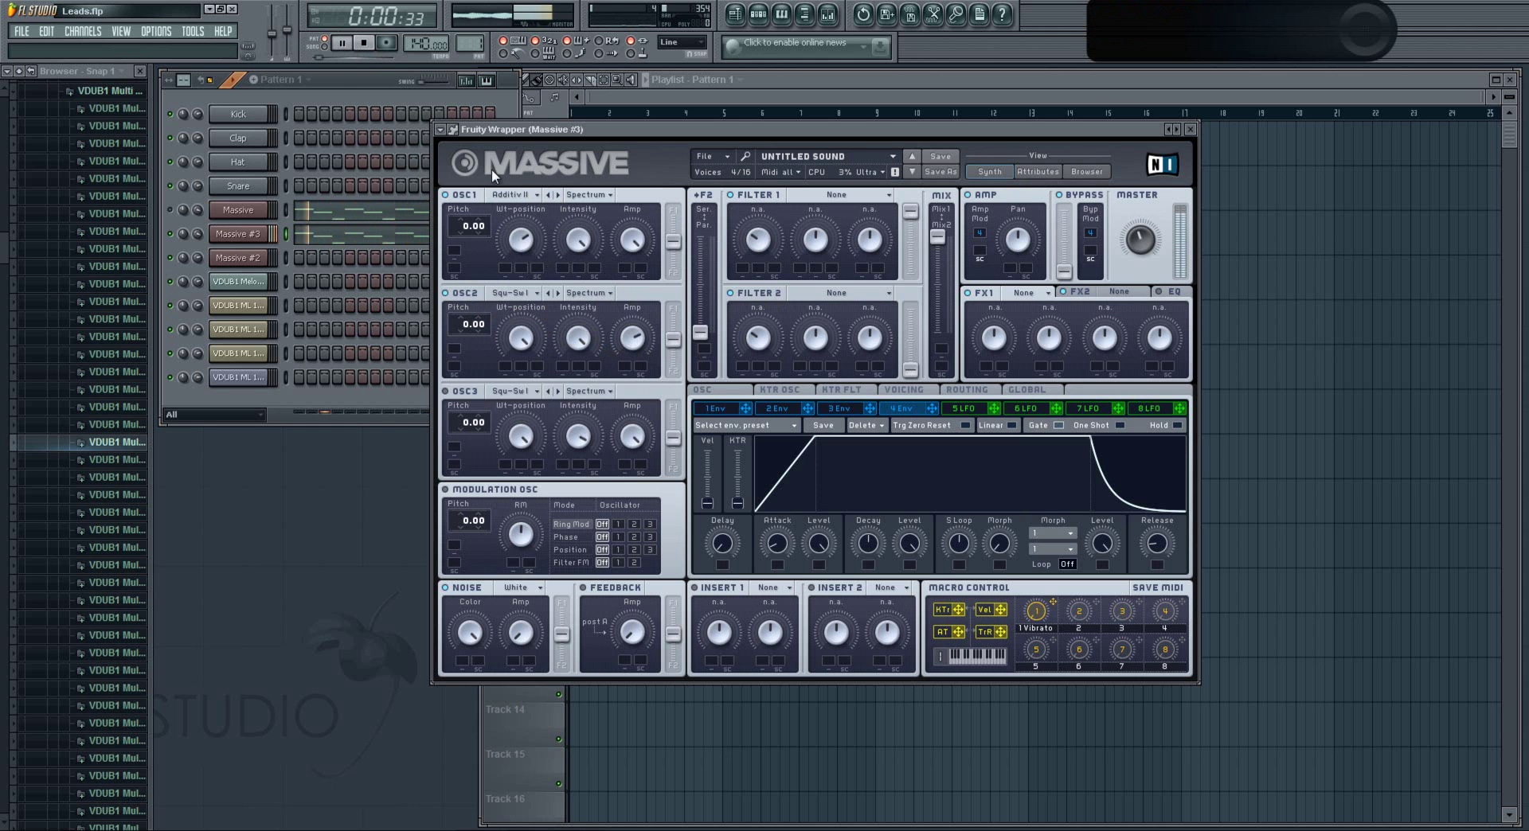
# Step: Load the Reverb effect in FX1 while auditioning the pattern, and stop playback
pyautogui.click(1026, 293)
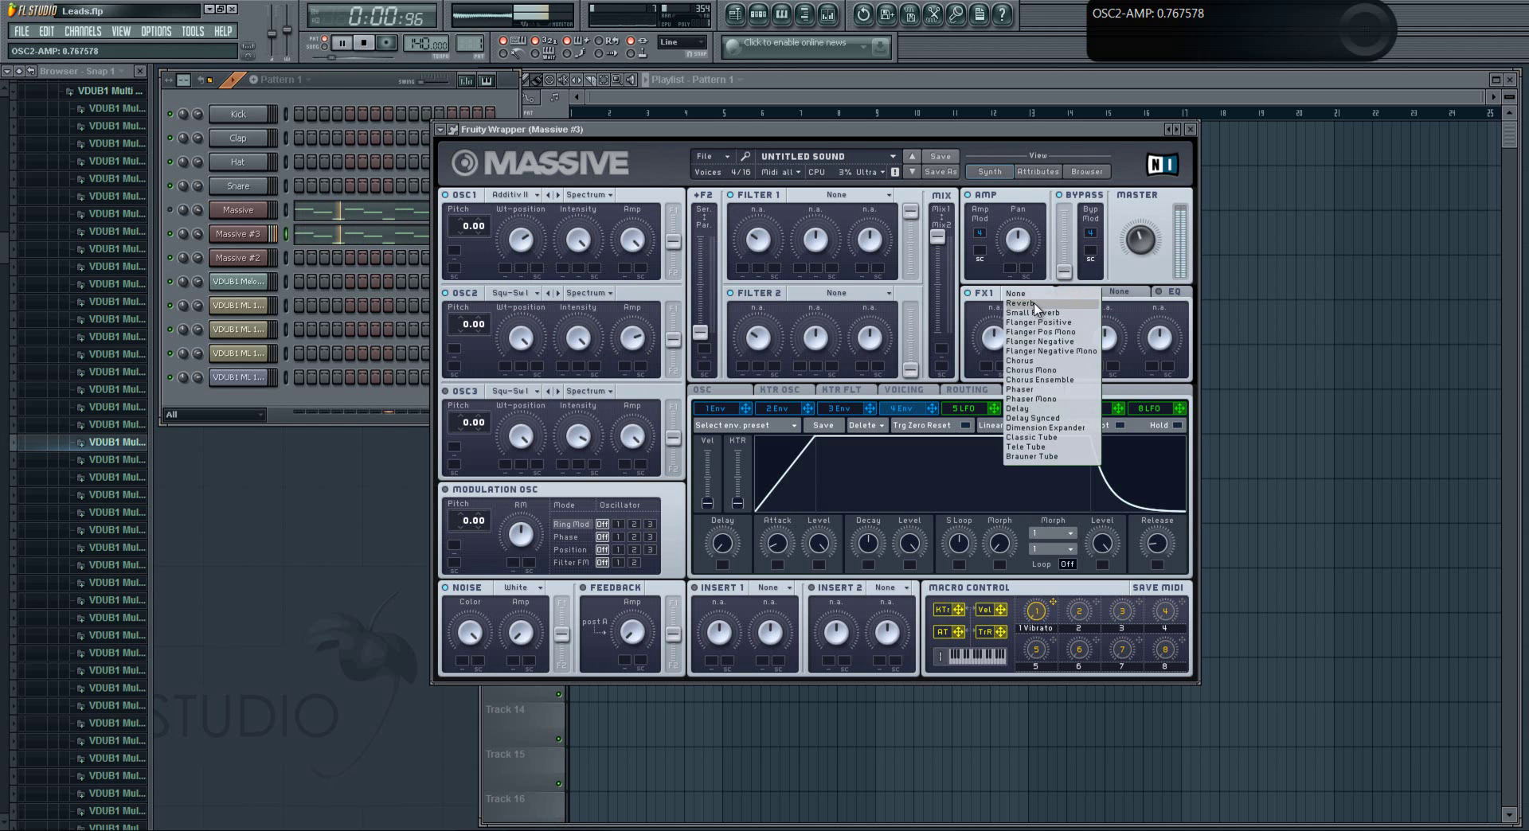
pyautogui.click(1040, 305)
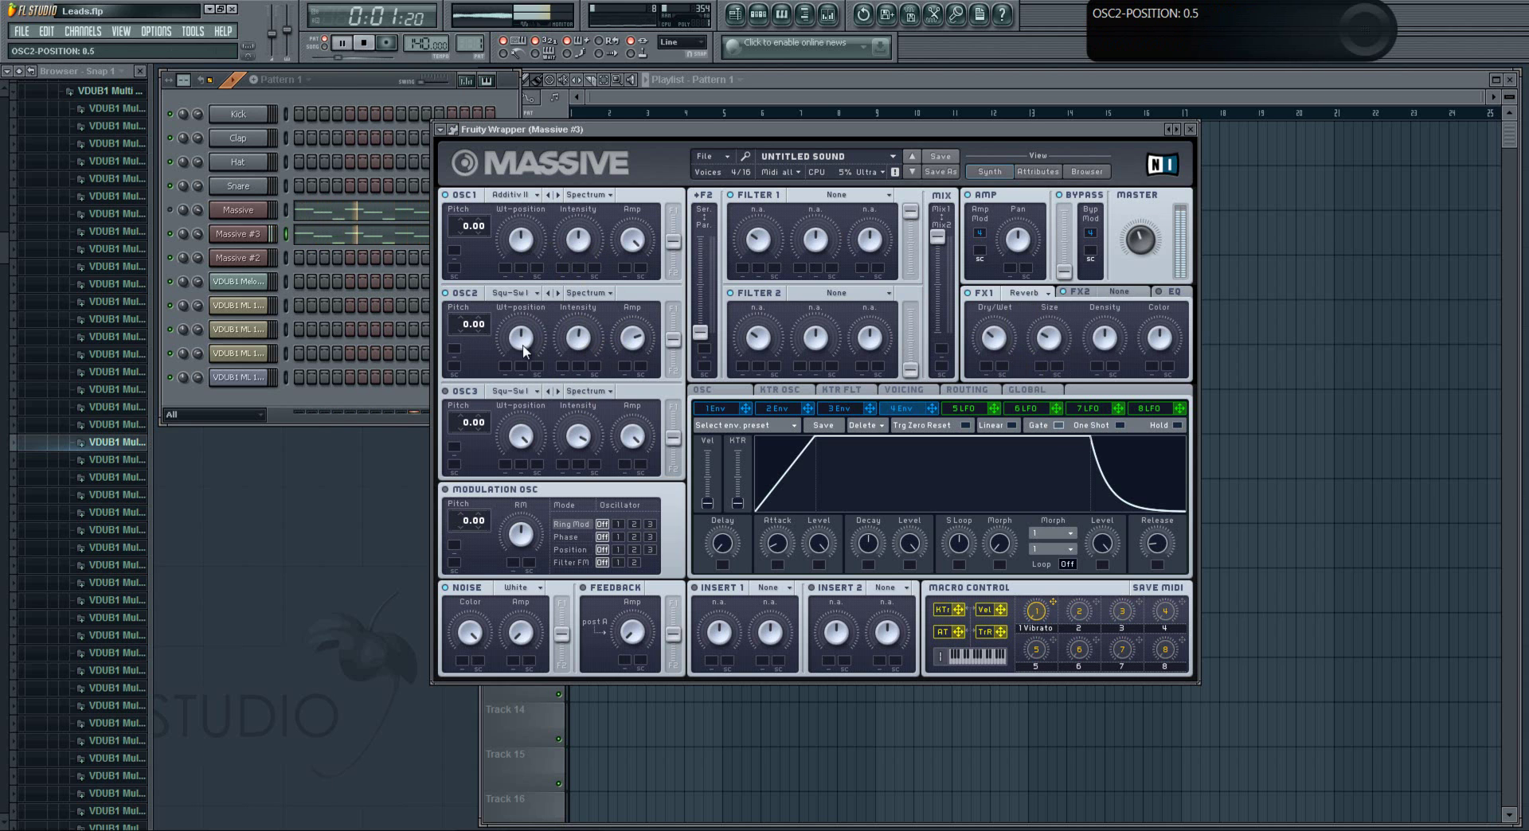
pyautogui.click(1035, 293)
pyautogui.click(939, 131)
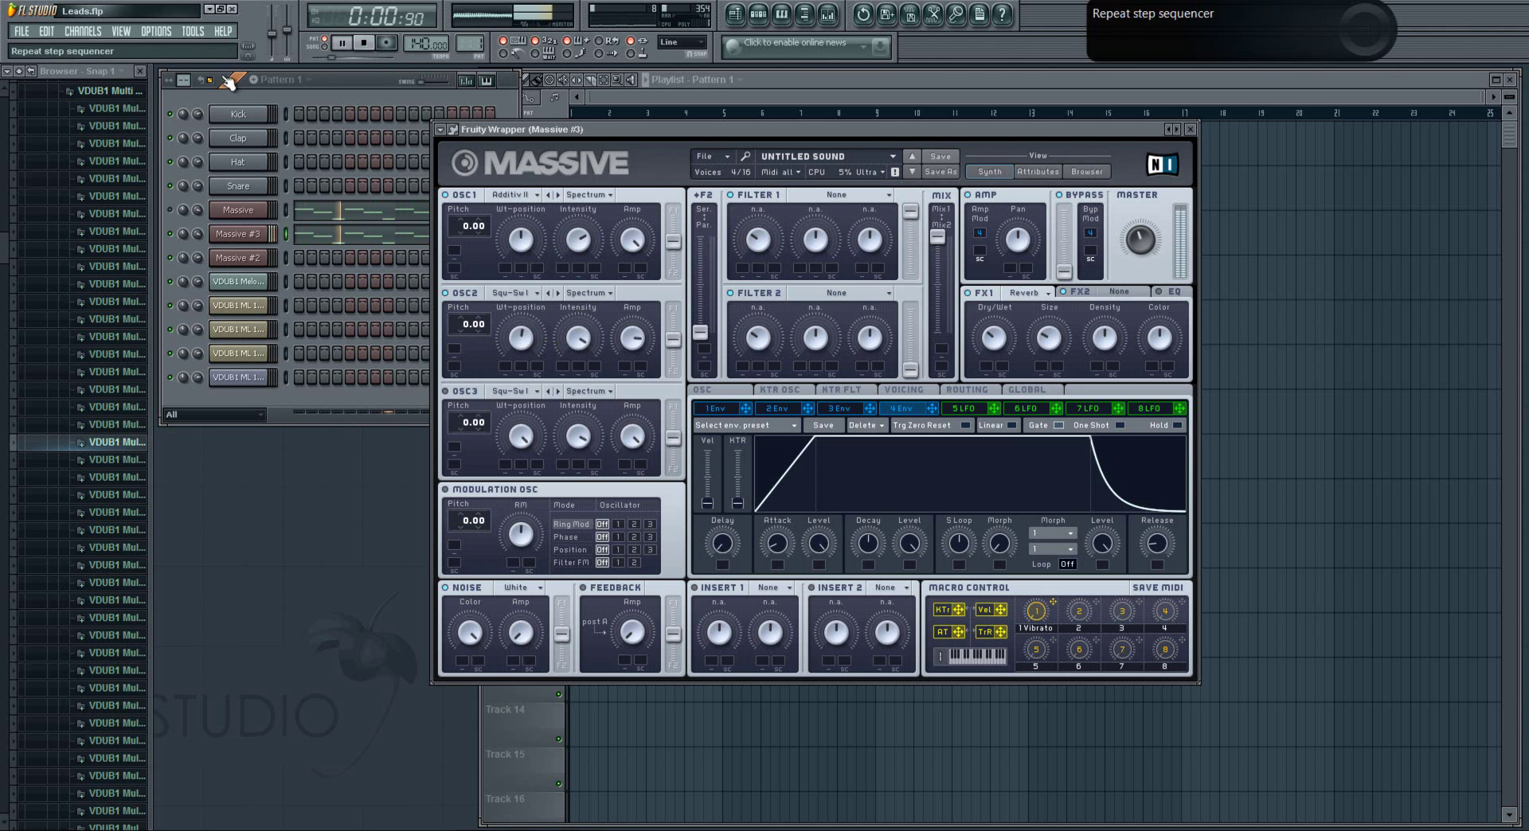
pyautogui.click(363, 43)
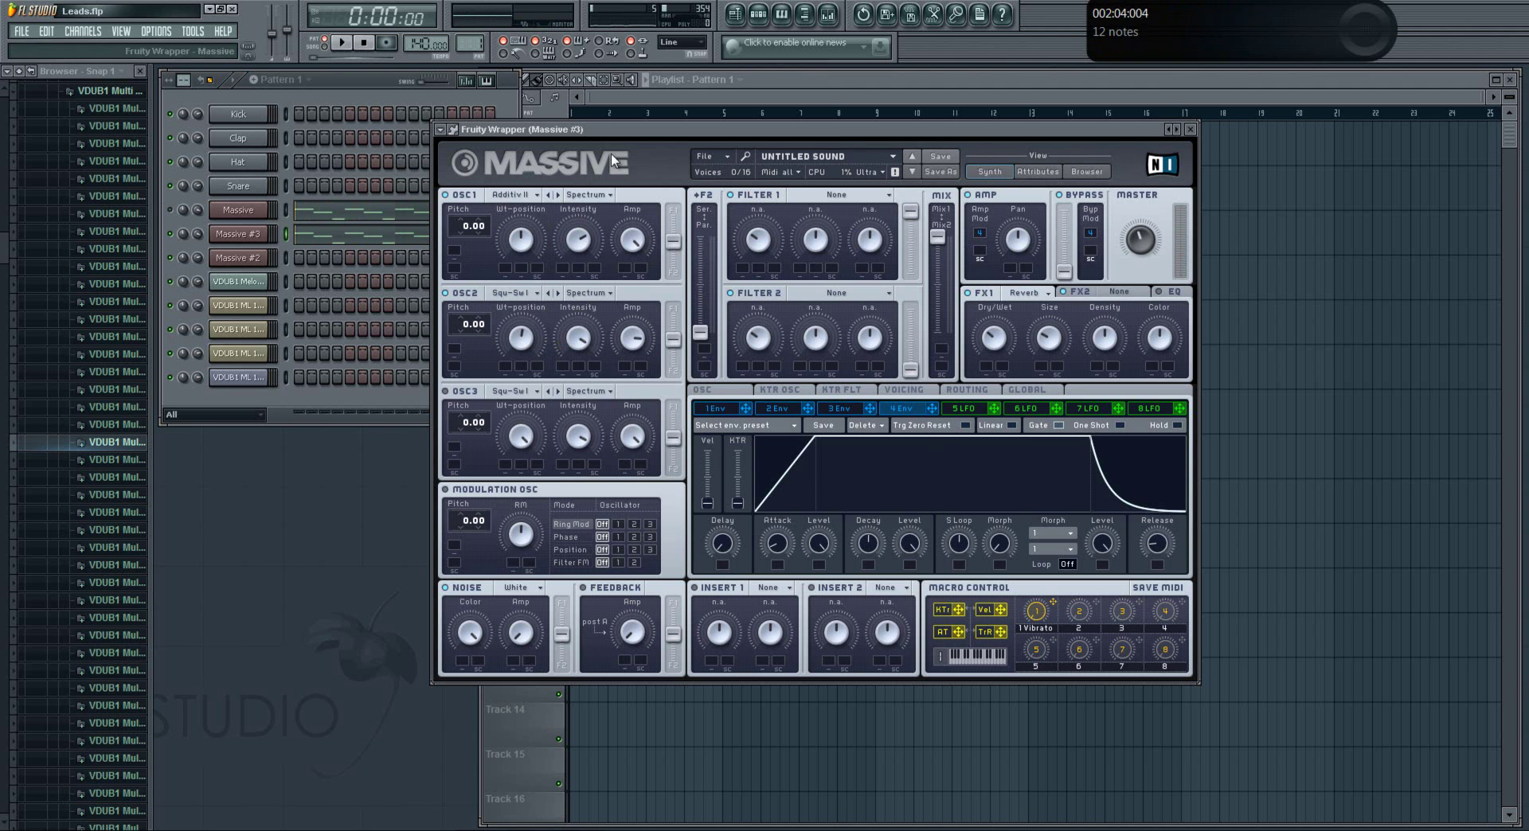
# Step: Switch playback to song mode and audition the full arrangement with the playlist in front
pyautogui.click(325, 44)
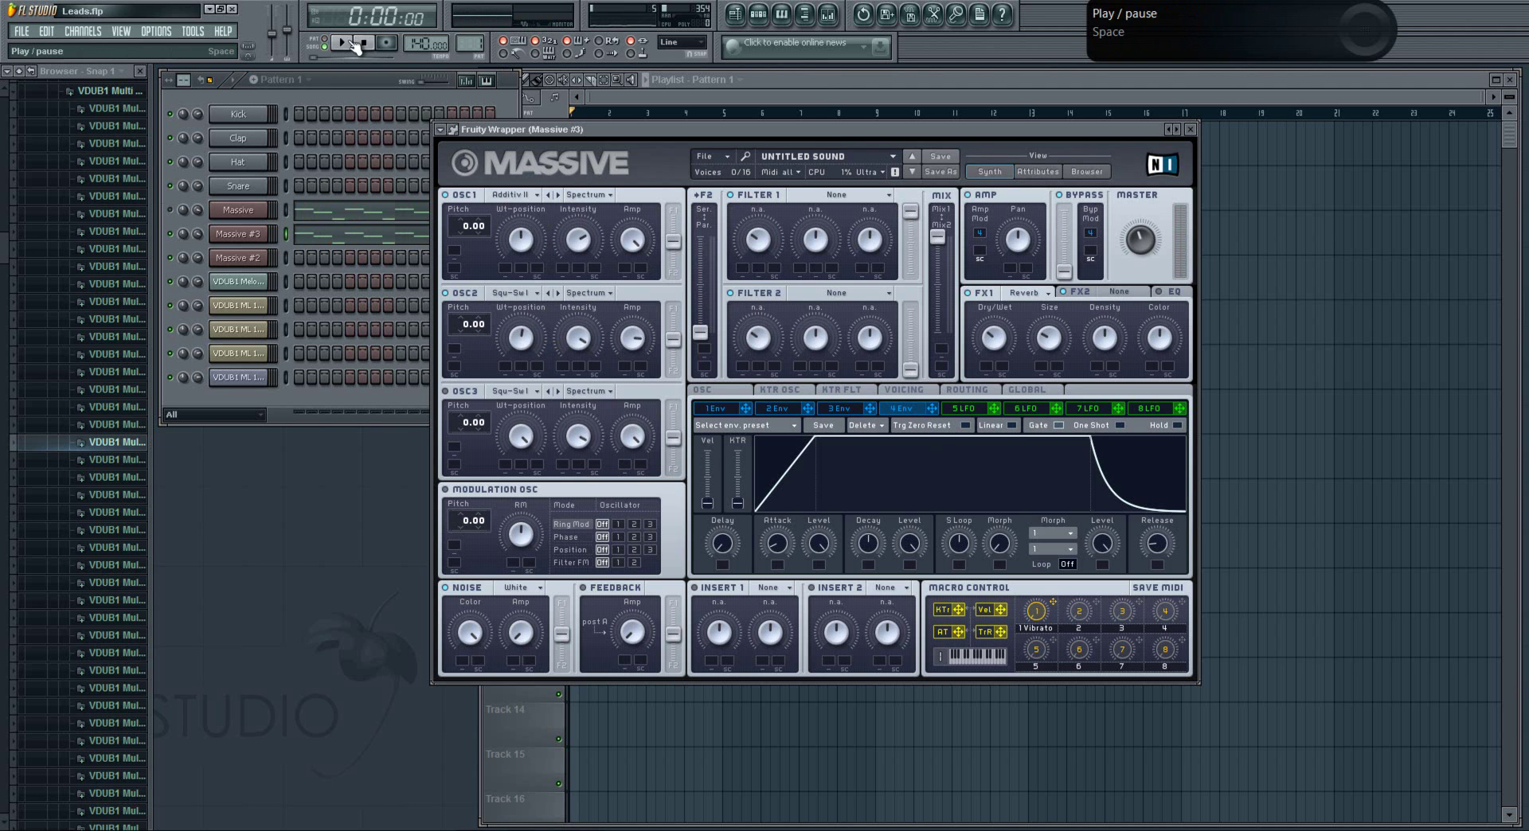
pyautogui.click(342, 44)
pyautogui.click(781, 91)
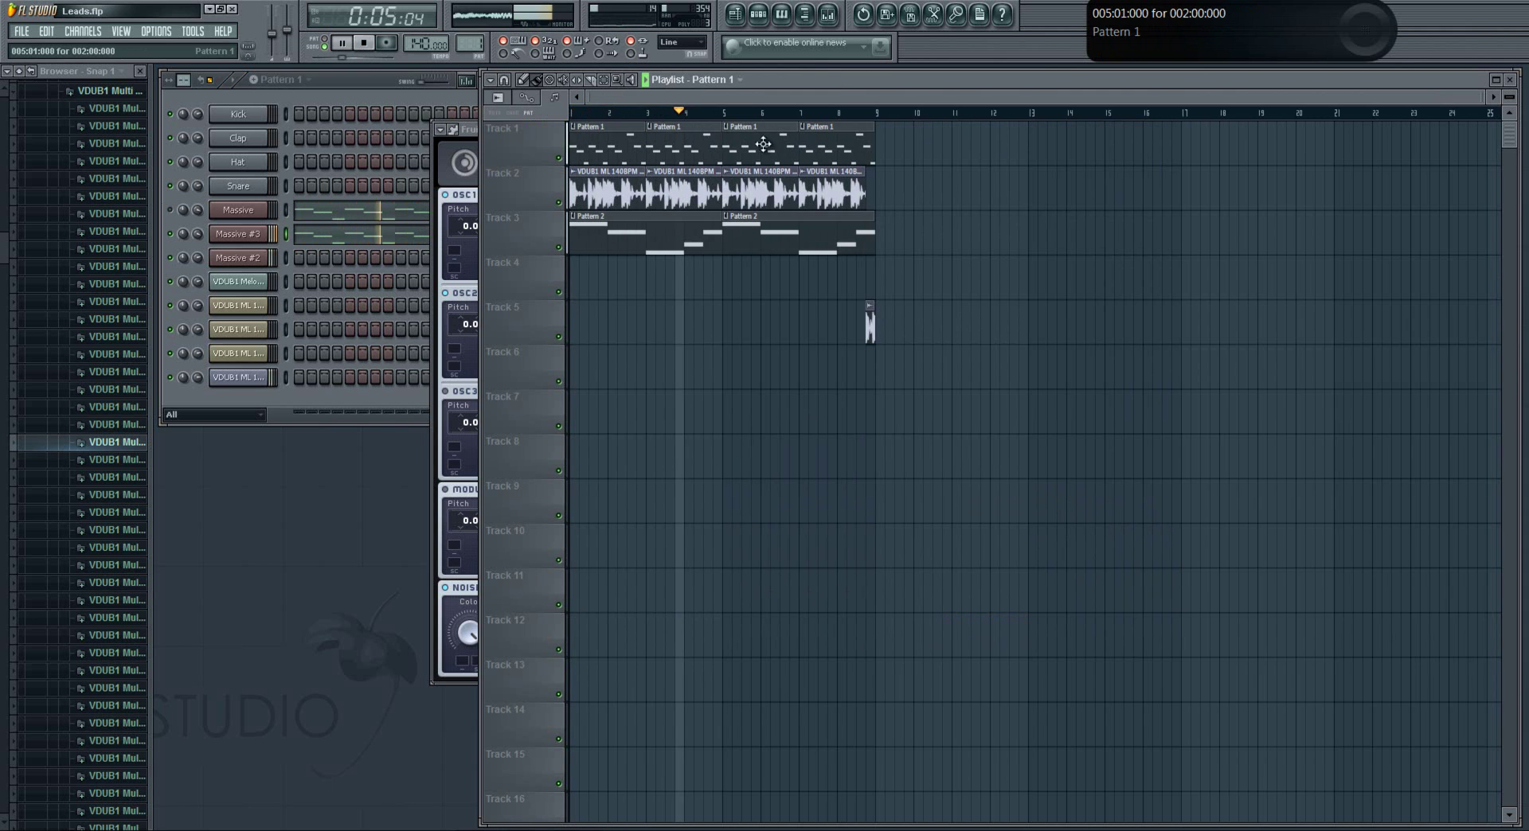
pyautogui.click(870, 321)
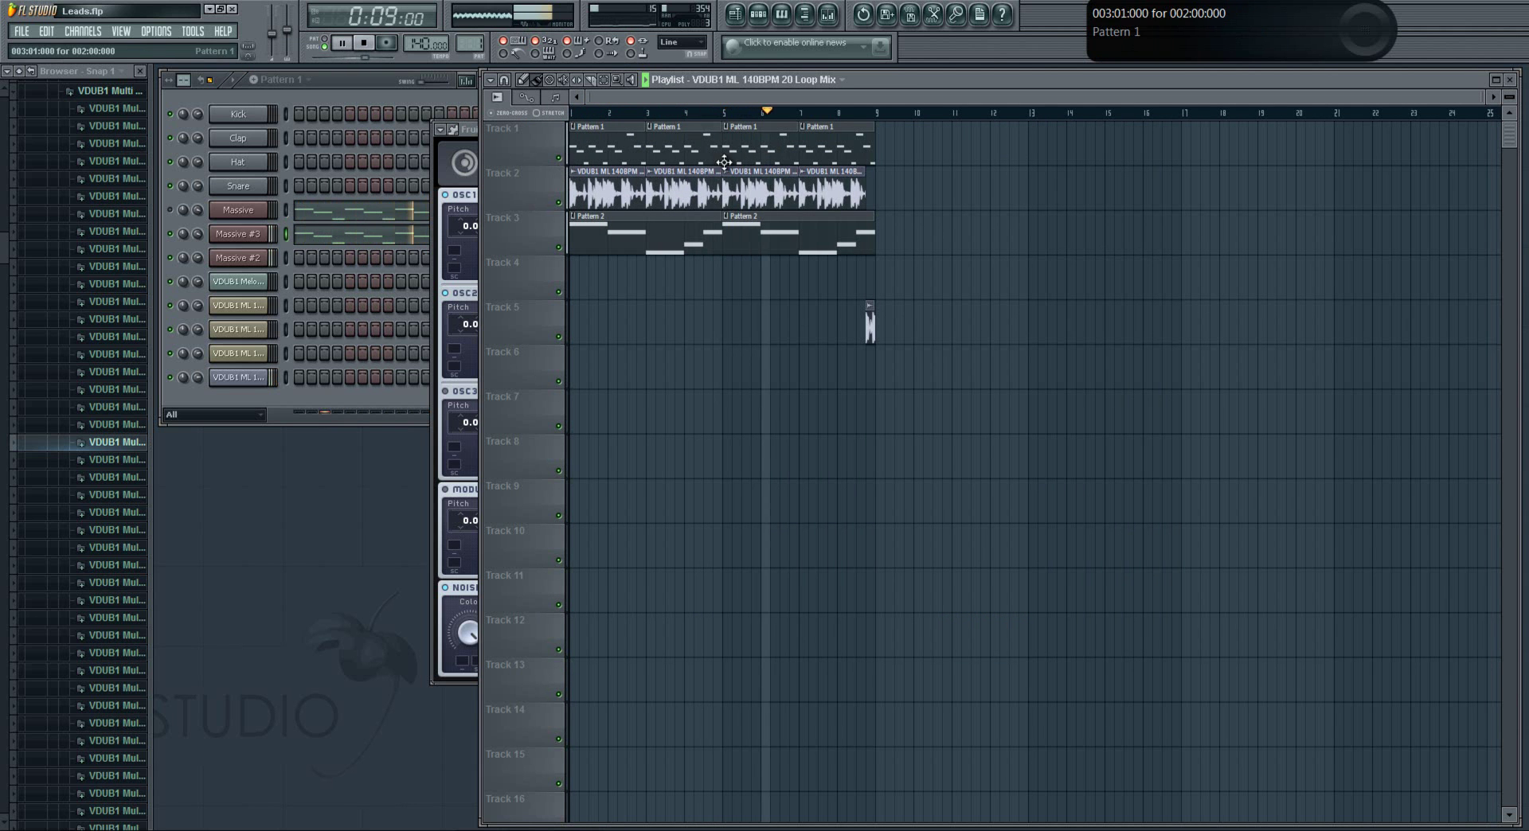
pyautogui.click(365, 45)
# Step: Examine the notes of the Pattern 2 and Pattern 1 clips in the piano roll
pyautogui.click(617, 236)
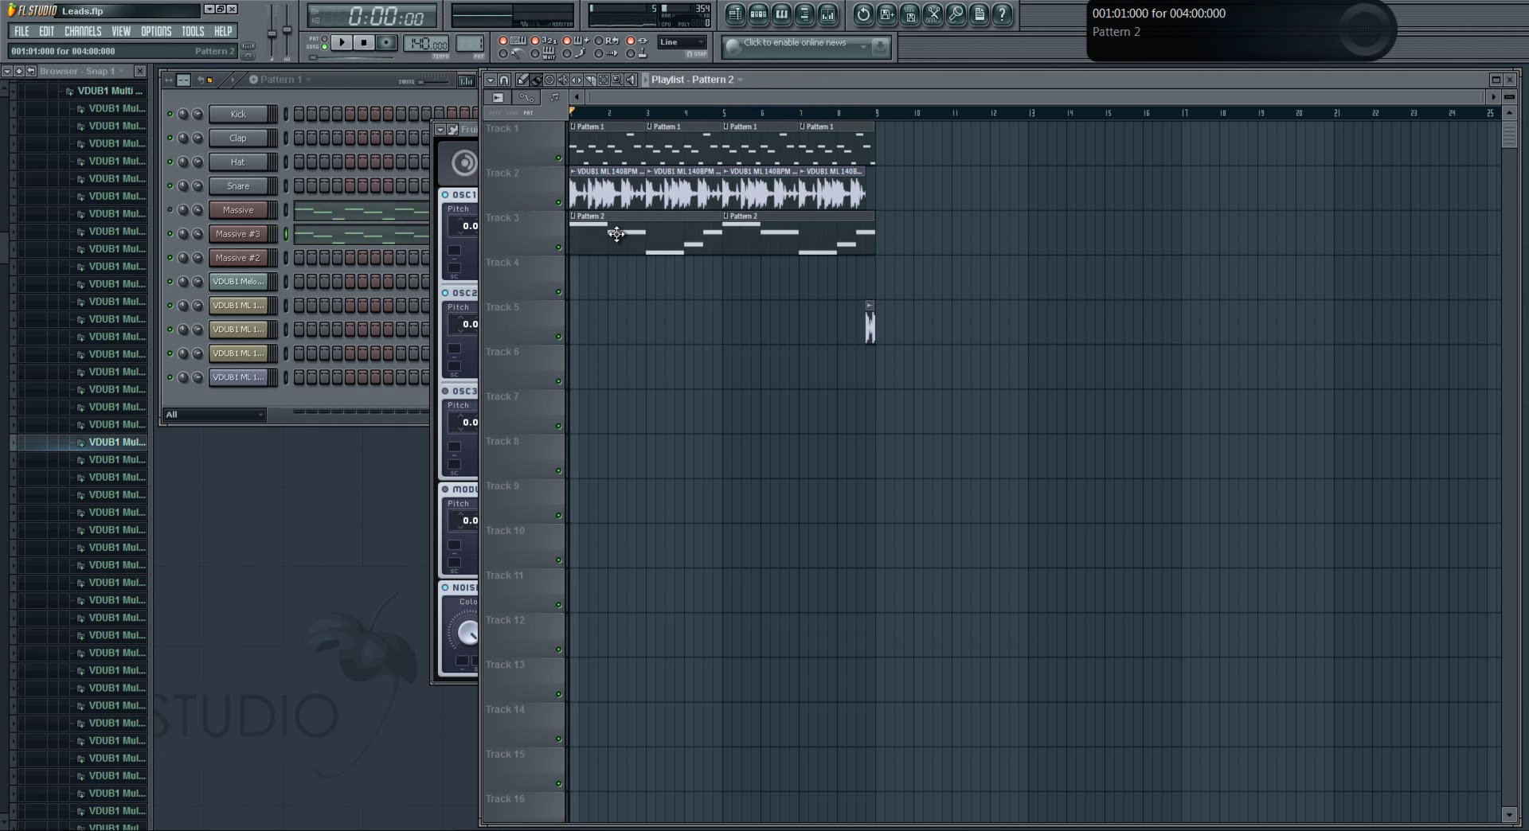
pyautogui.doubleClick(613, 230)
pyautogui.click(339, 44)
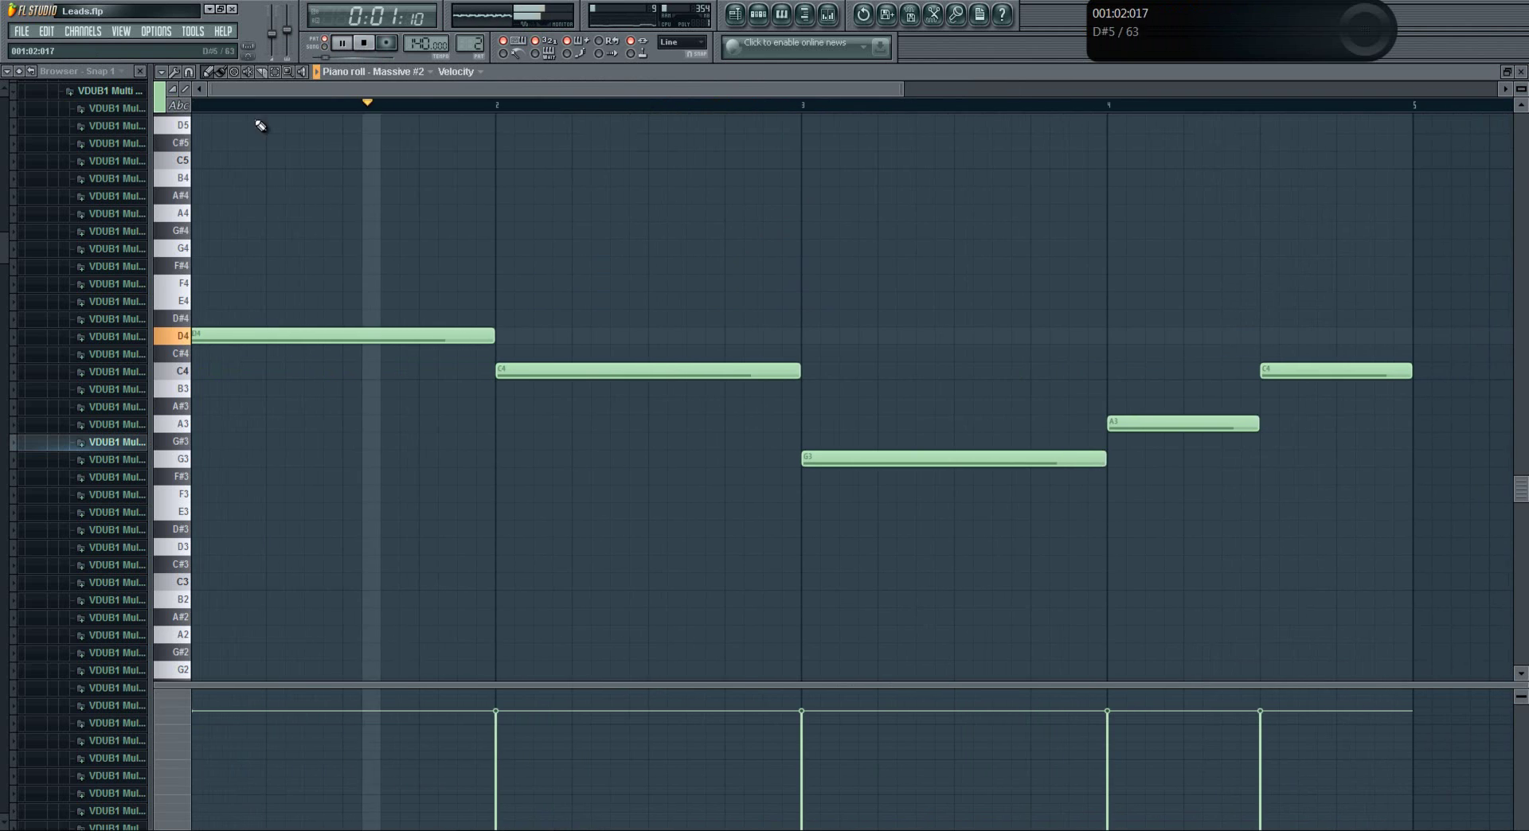
pyautogui.click(1520, 71)
pyautogui.click(364, 43)
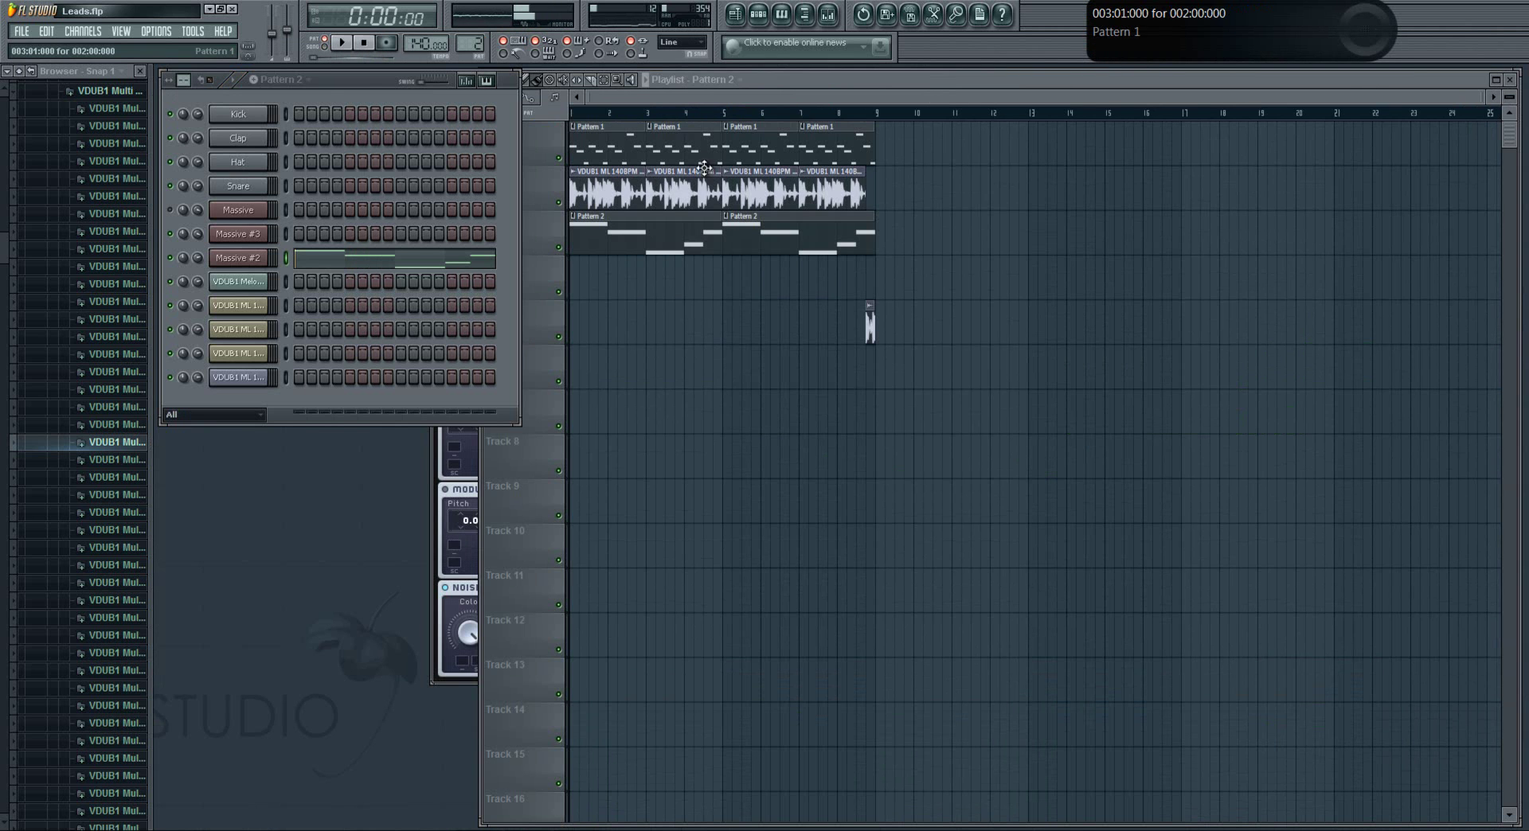
pyautogui.doubleClick(618, 142)
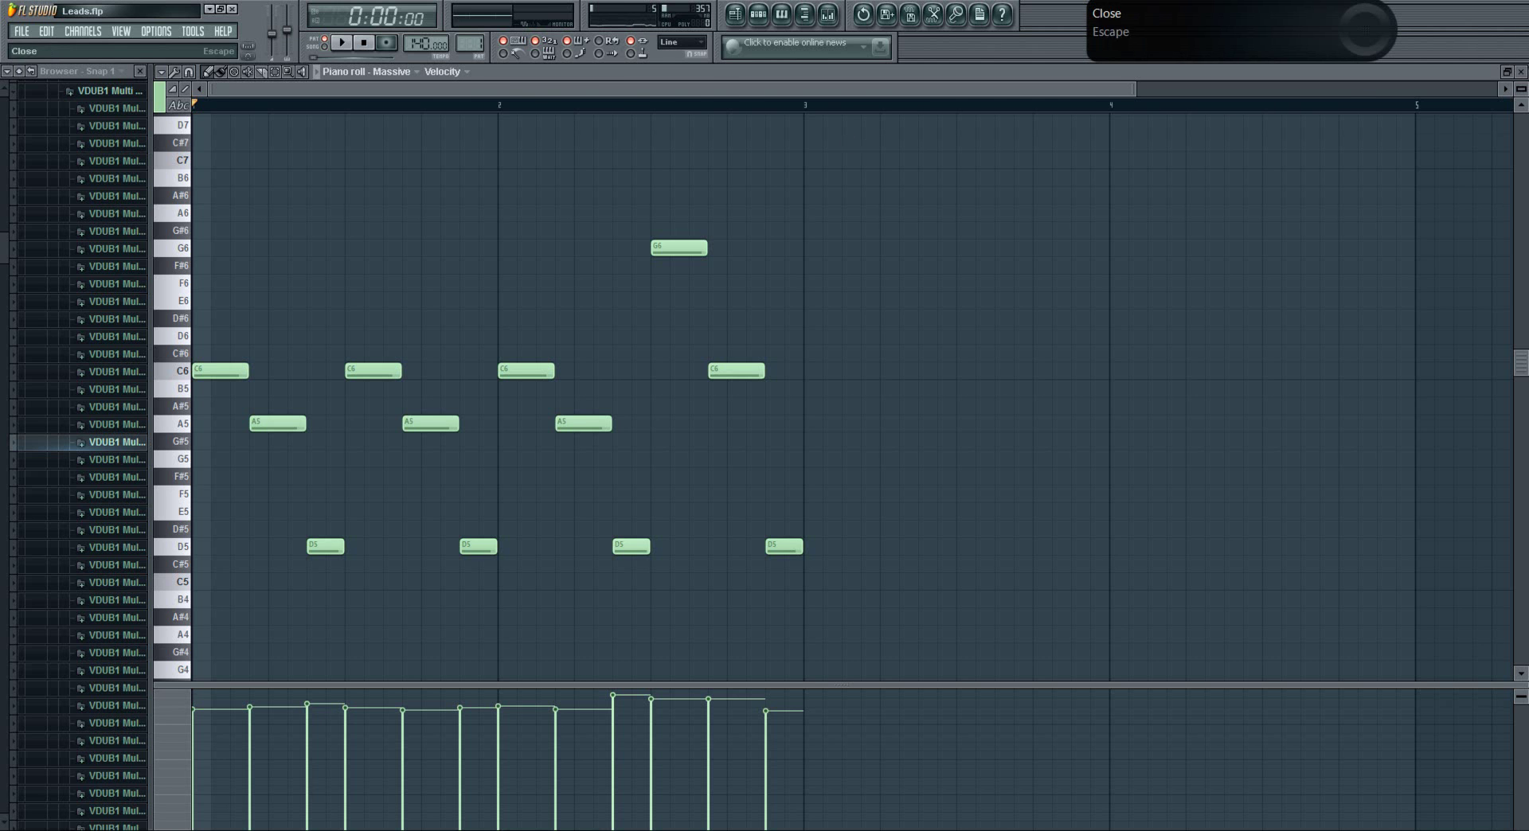
pyautogui.click(1520, 71)
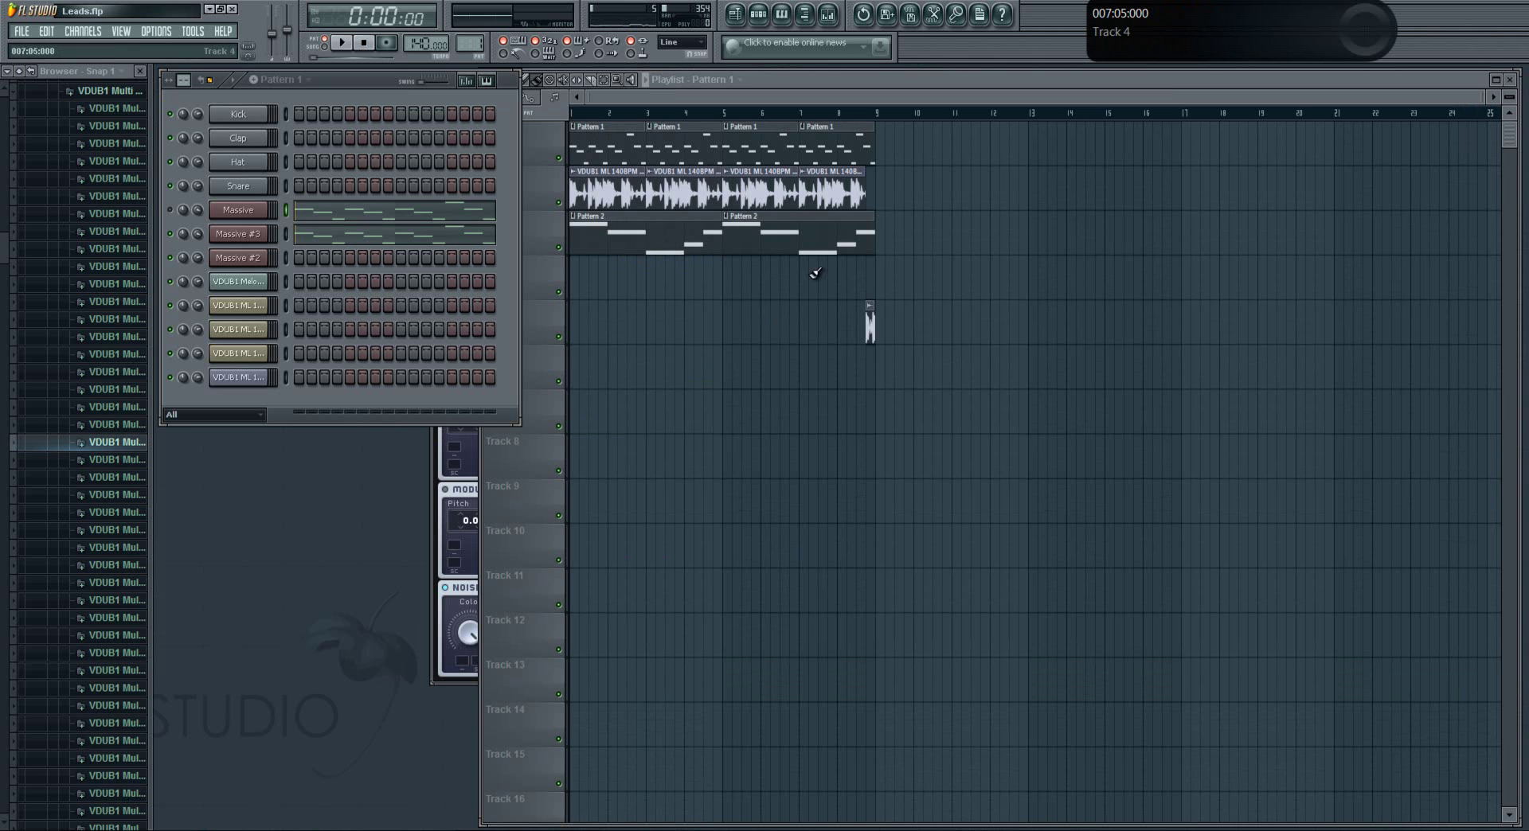
# Step: Compare the arrangement's playback with playlist Track 3 muted and unmuted
pyautogui.click(556, 222)
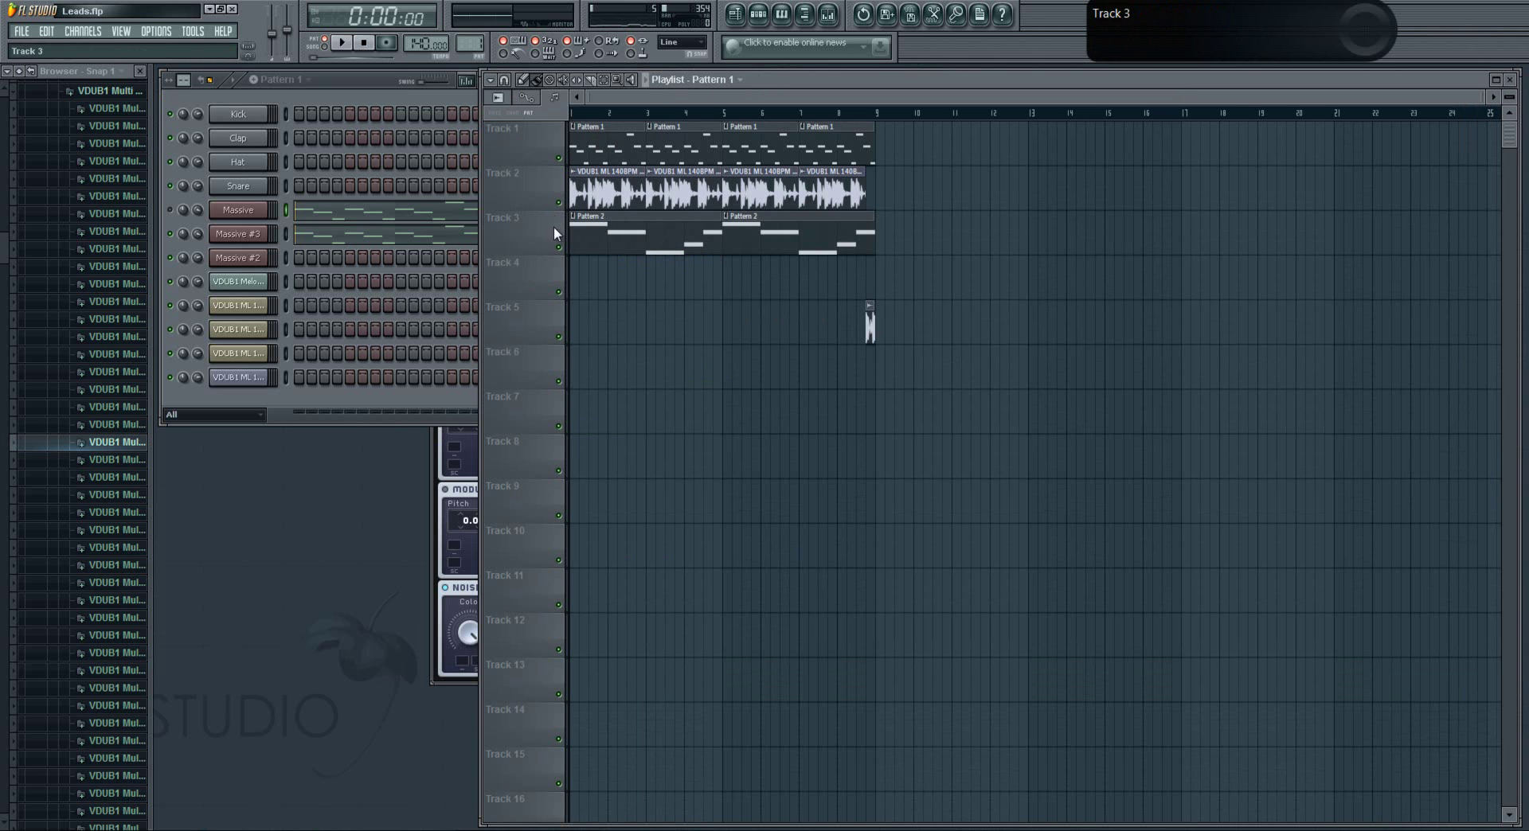
pyautogui.click(558, 247)
pyautogui.click(343, 45)
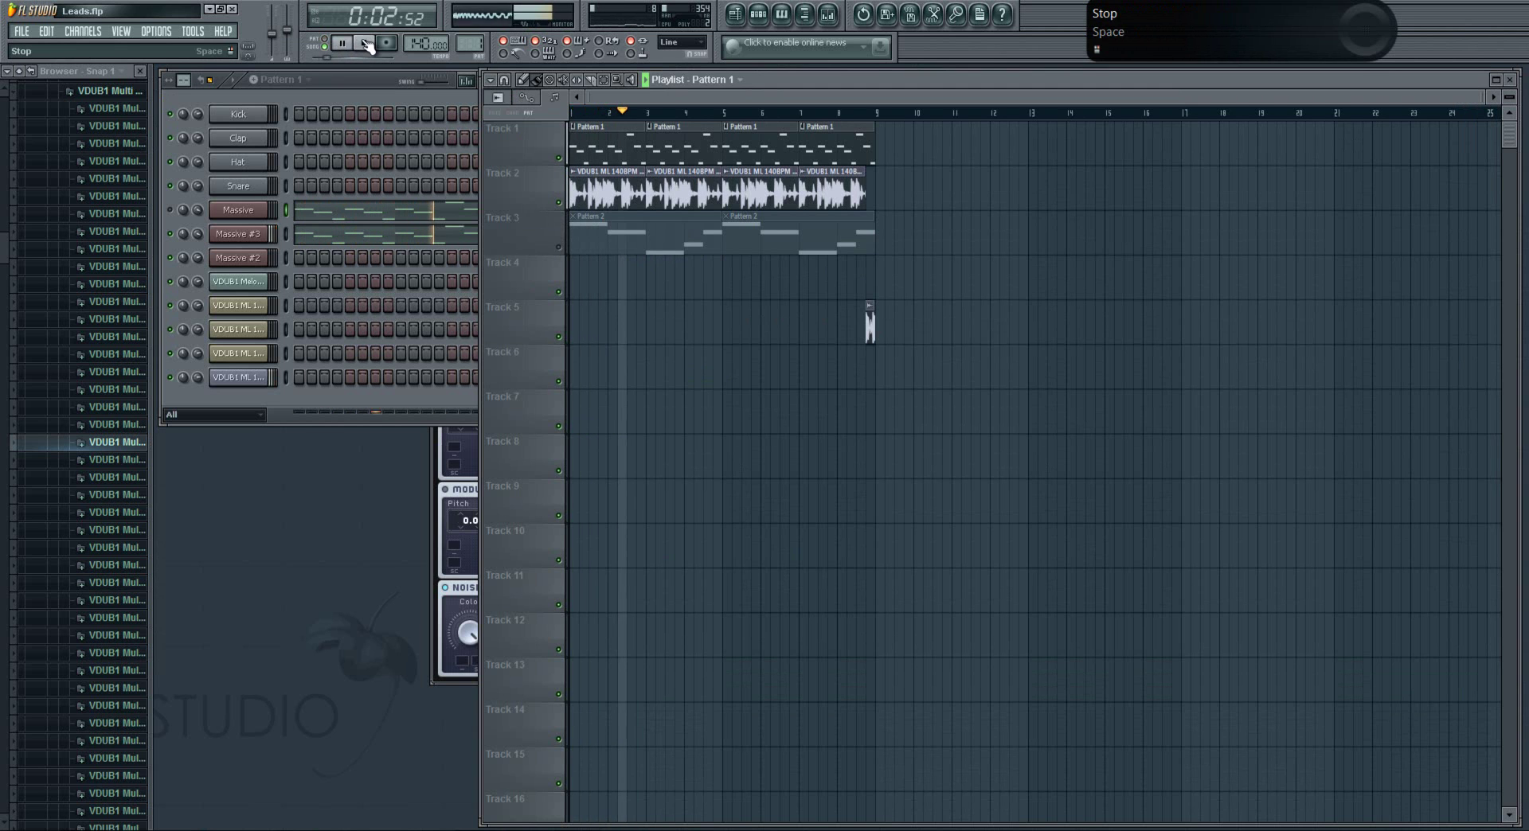
pyautogui.click(367, 44)
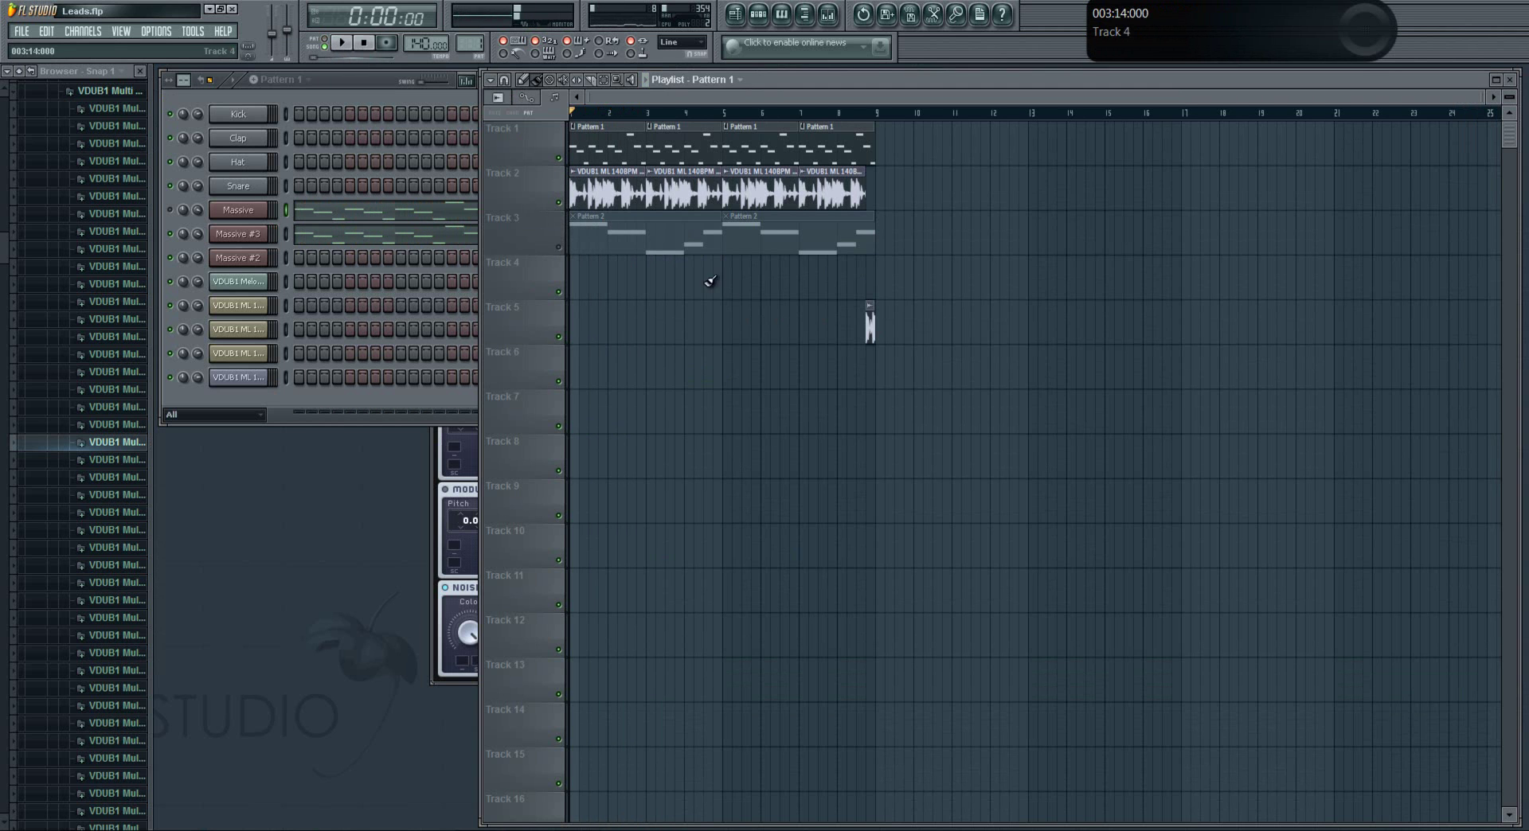
pyautogui.click(560, 250)
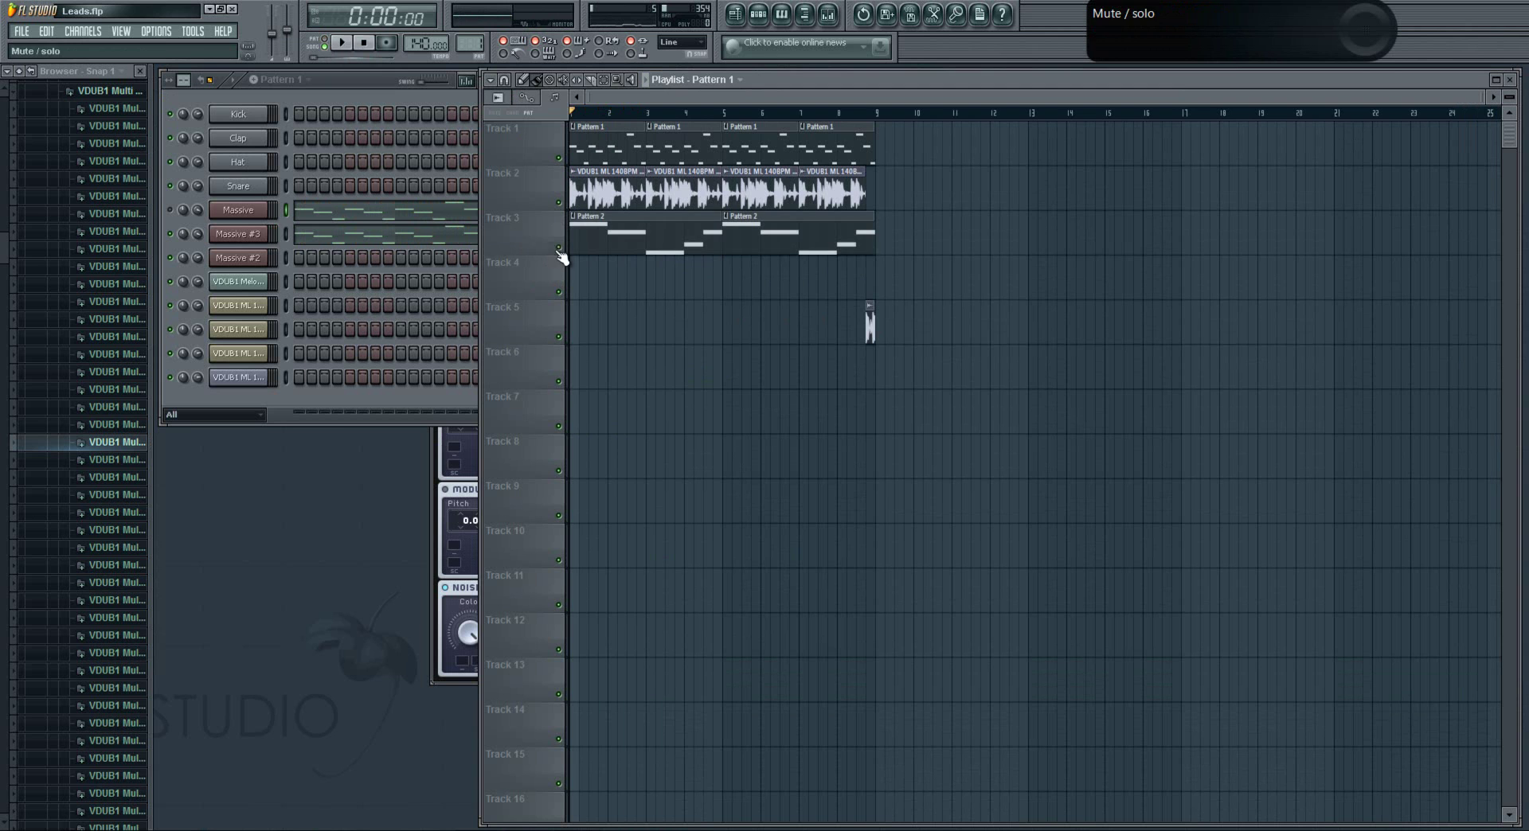
pyautogui.click(341, 45)
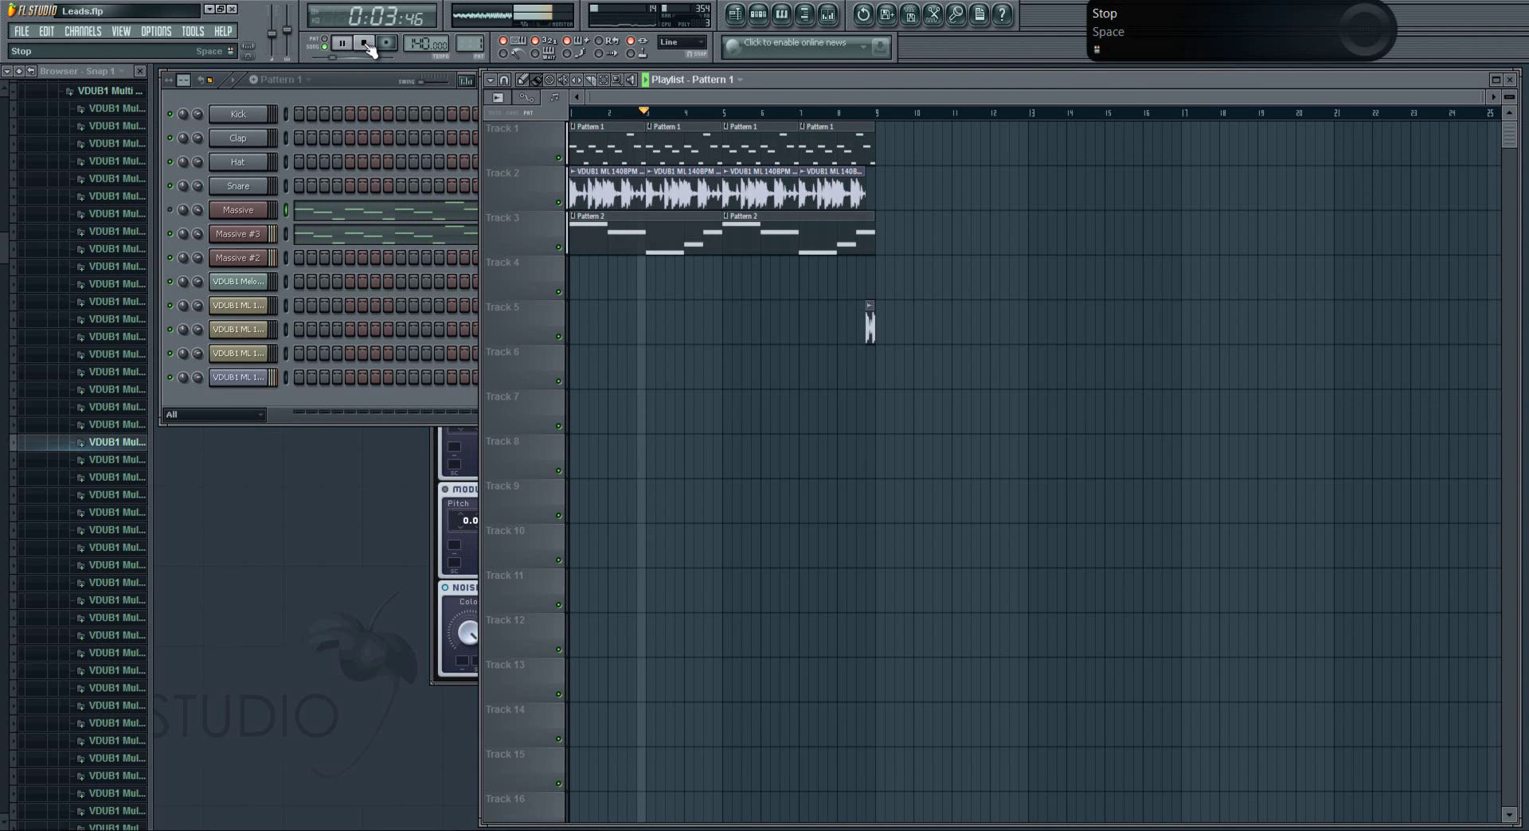
pyautogui.click(364, 43)
# Step: Reopen the Massive #3 plugin window and show its voicing settings
pyautogui.click(247, 235)
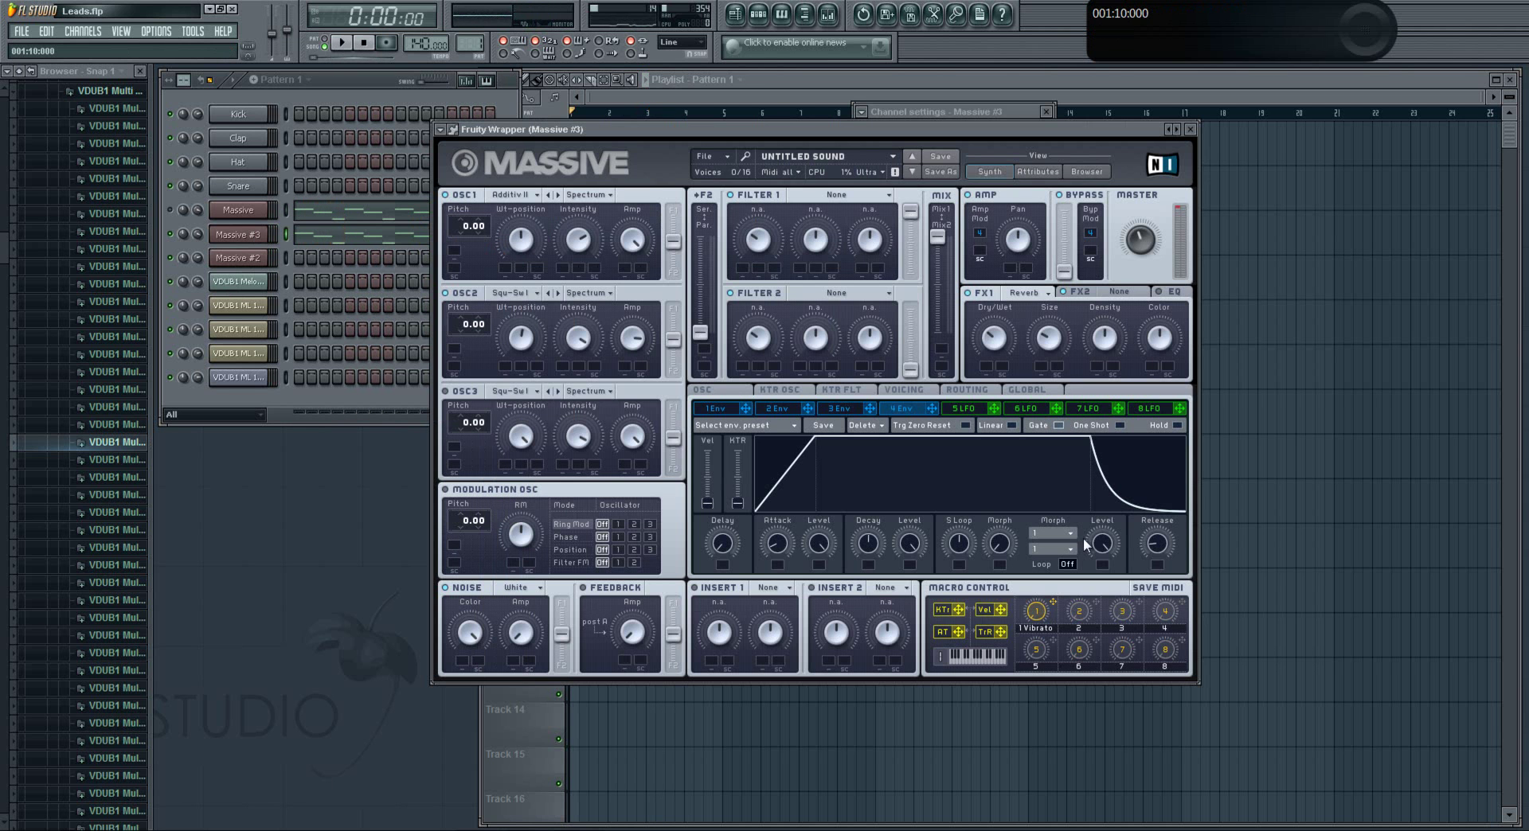
pyautogui.click(900, 393)
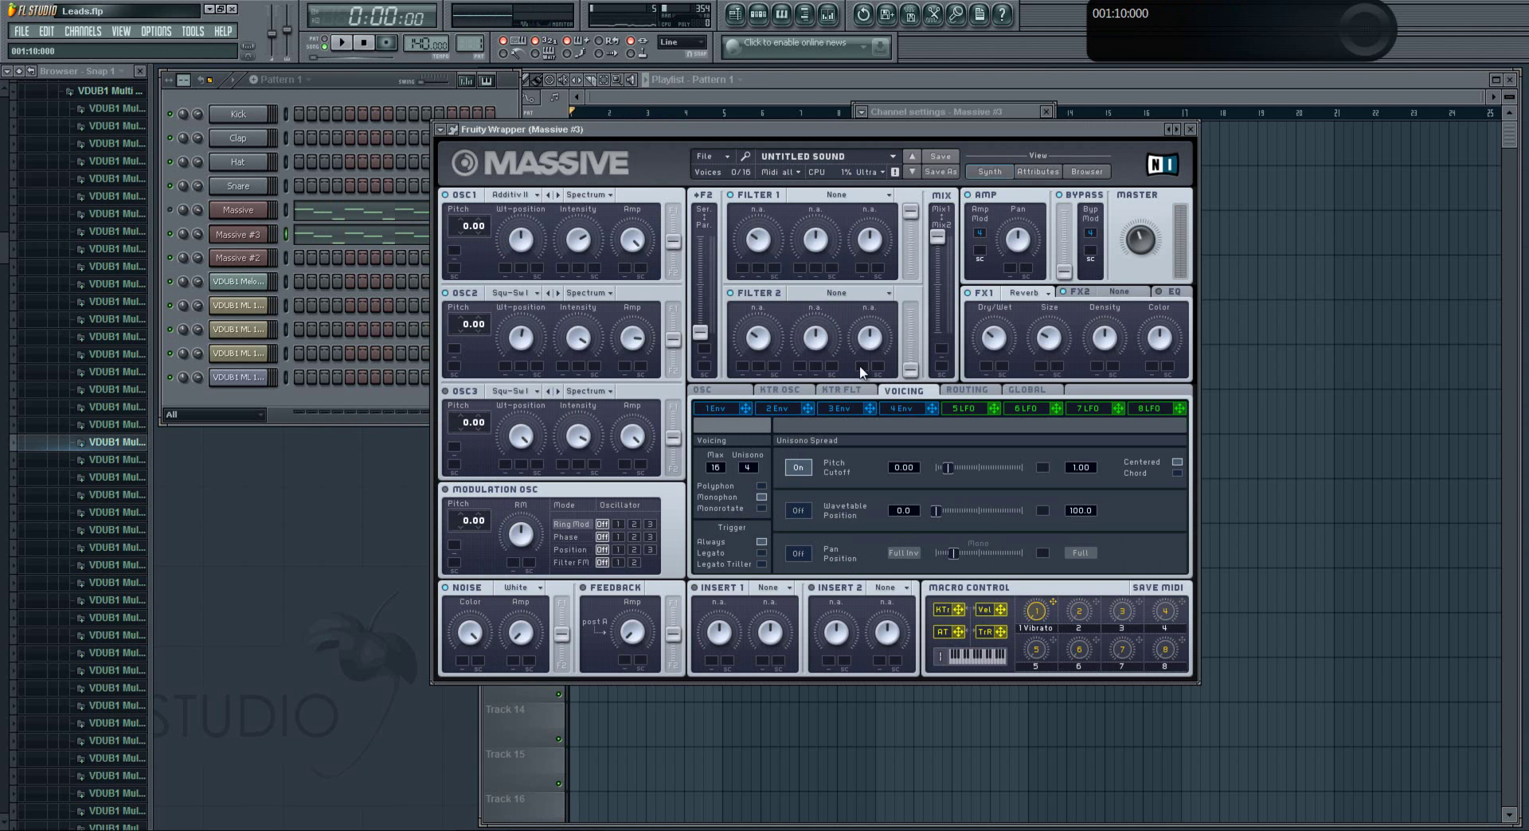